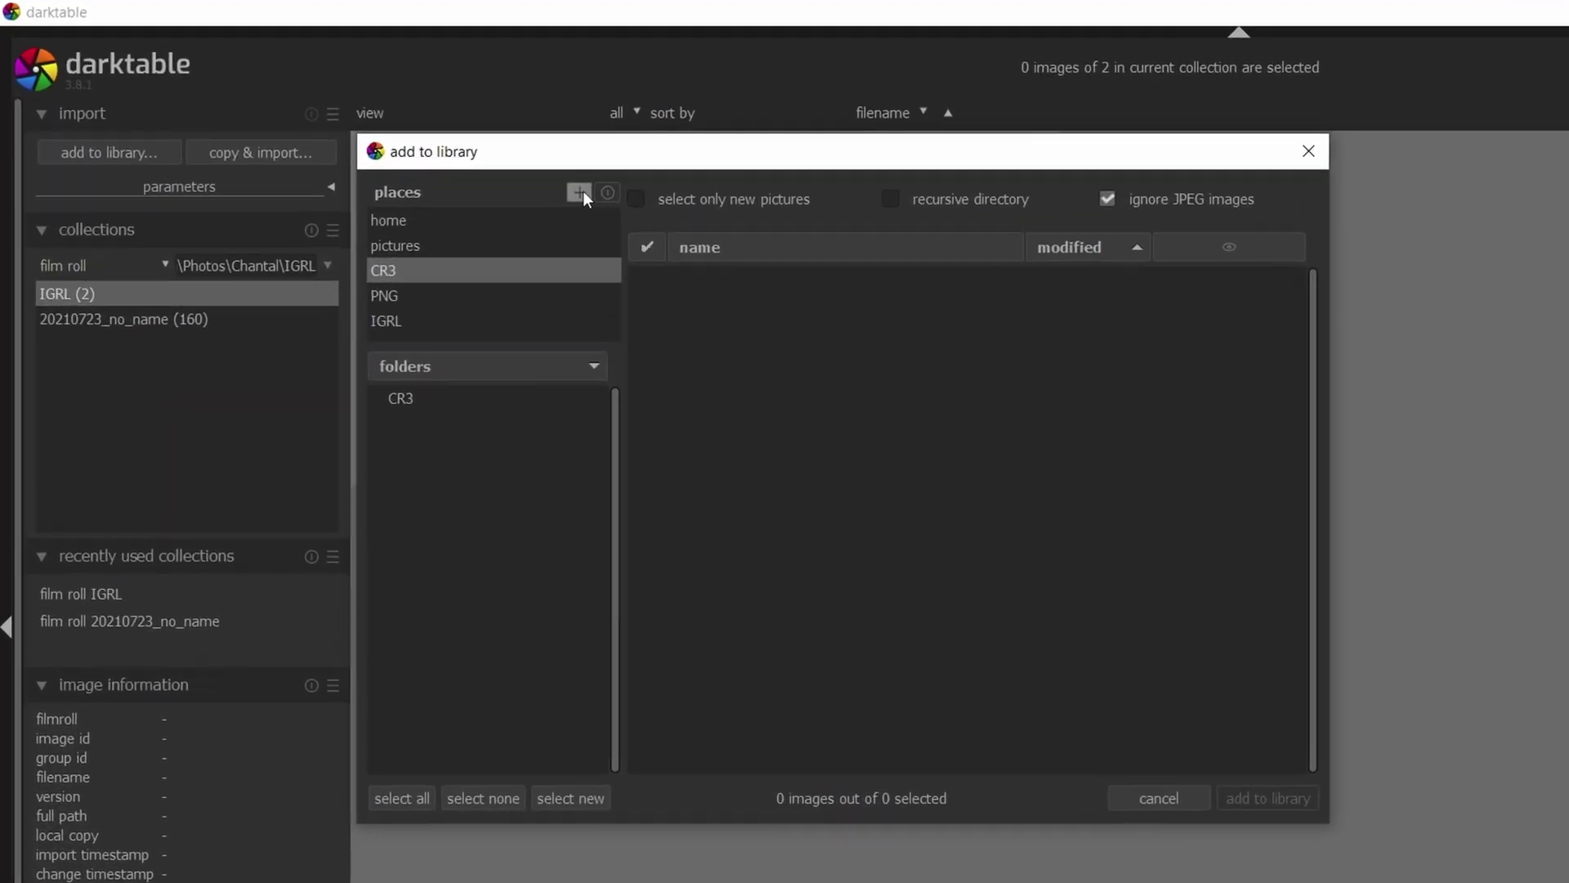
Add the Photos\ME\2022 folder on the RECORD (D:) drive as a new place in the import dialog.
{"action": "left_click", "coordinate": [585, 198]}
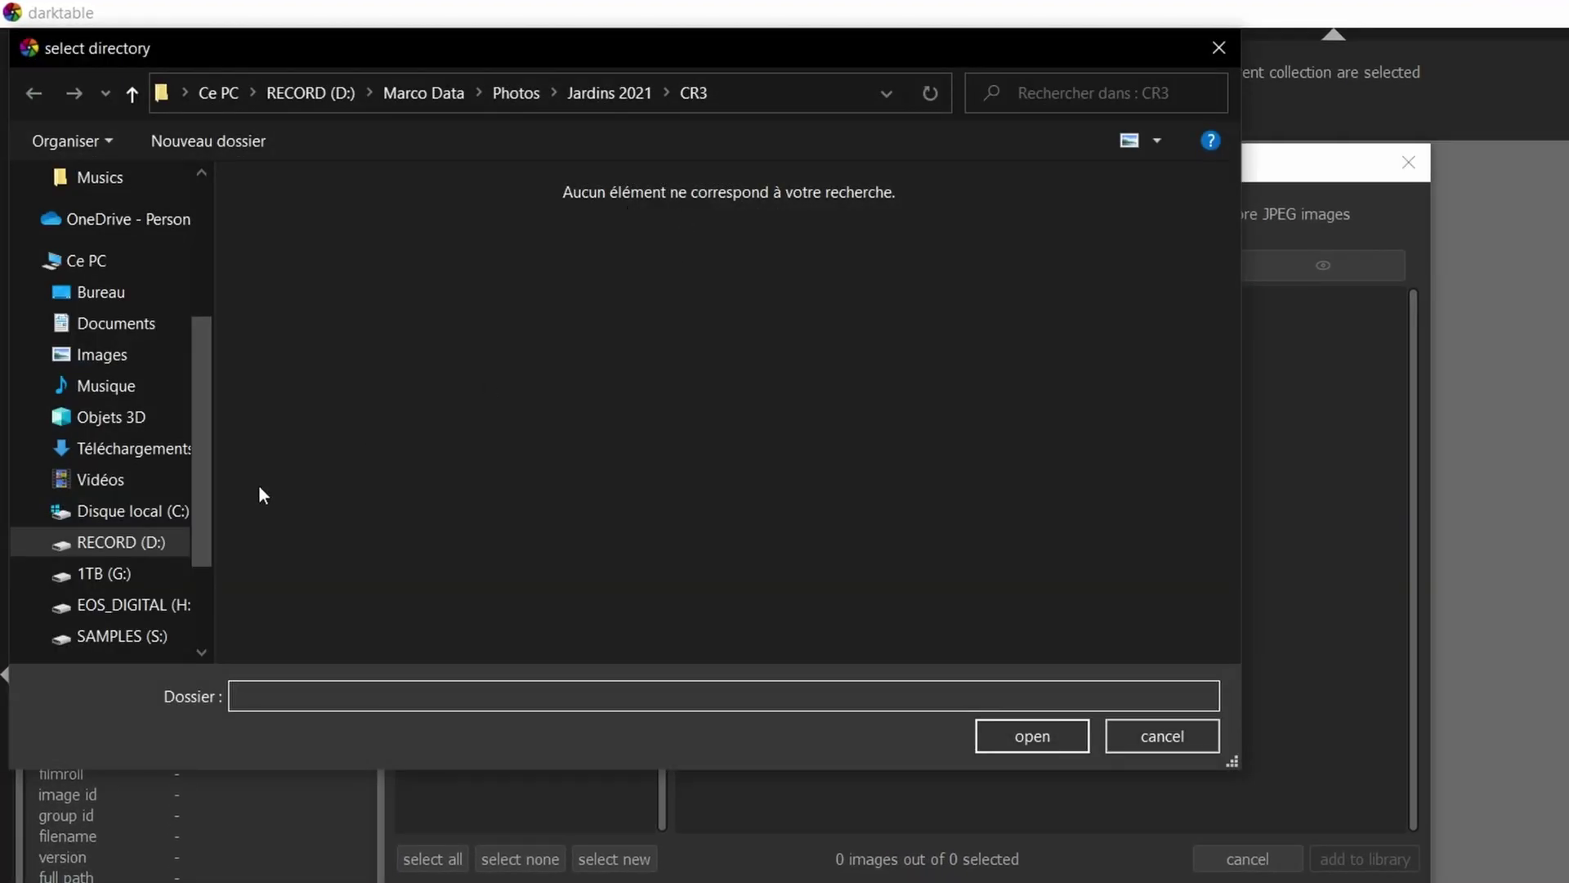
{"action": "left_click", "coordinate": [121, 543]}
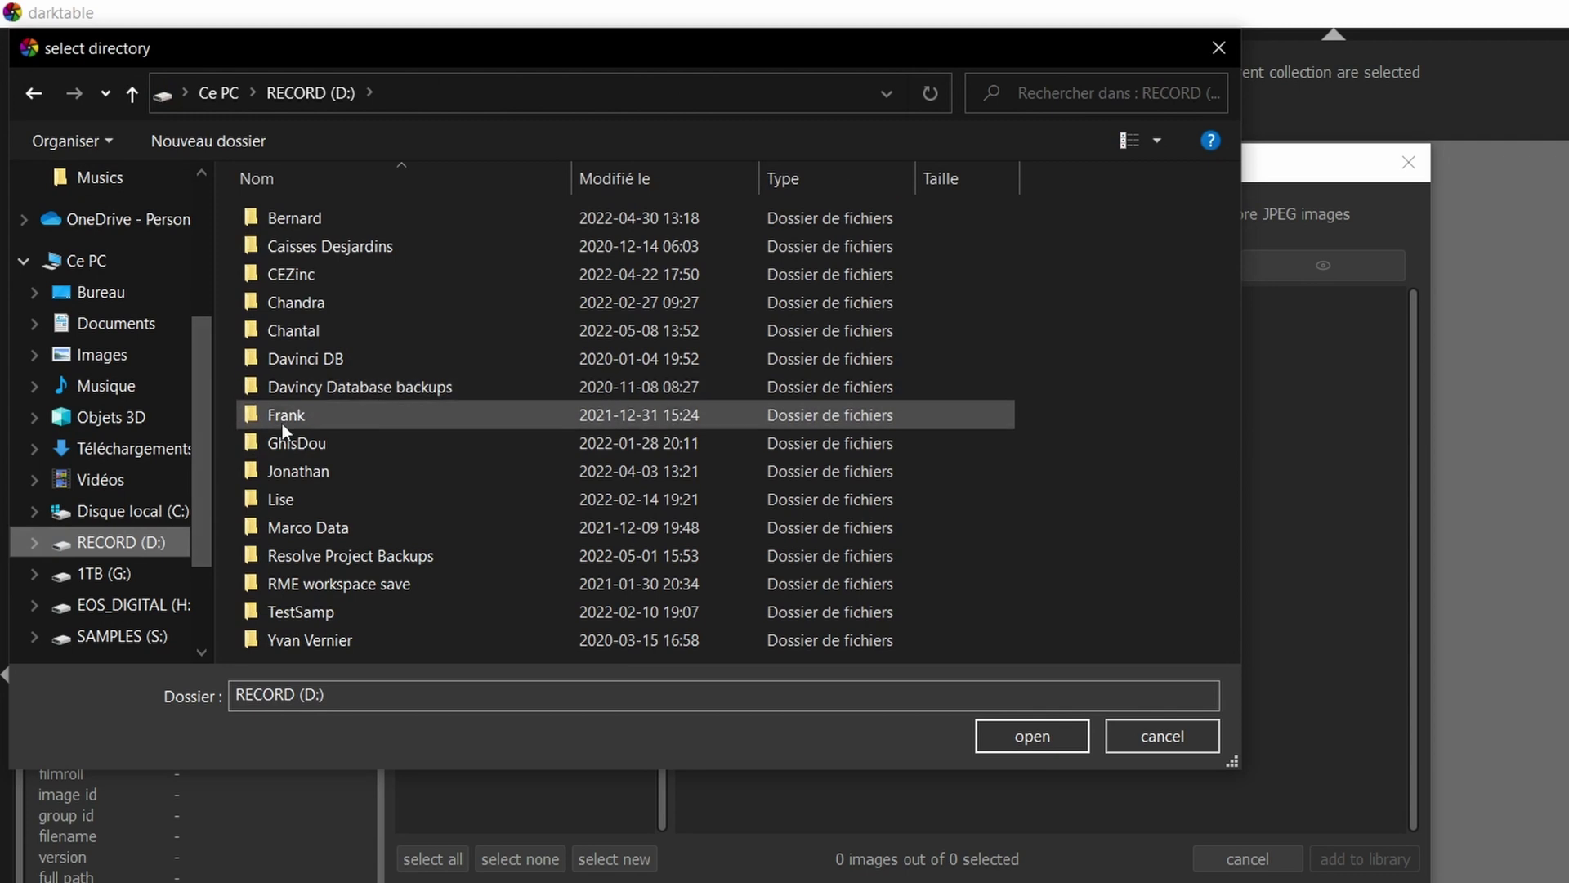
{"action": "double_click", "coordinate": [302, 534]}
{"action": "double_click", "coordinate": [278, 271]}
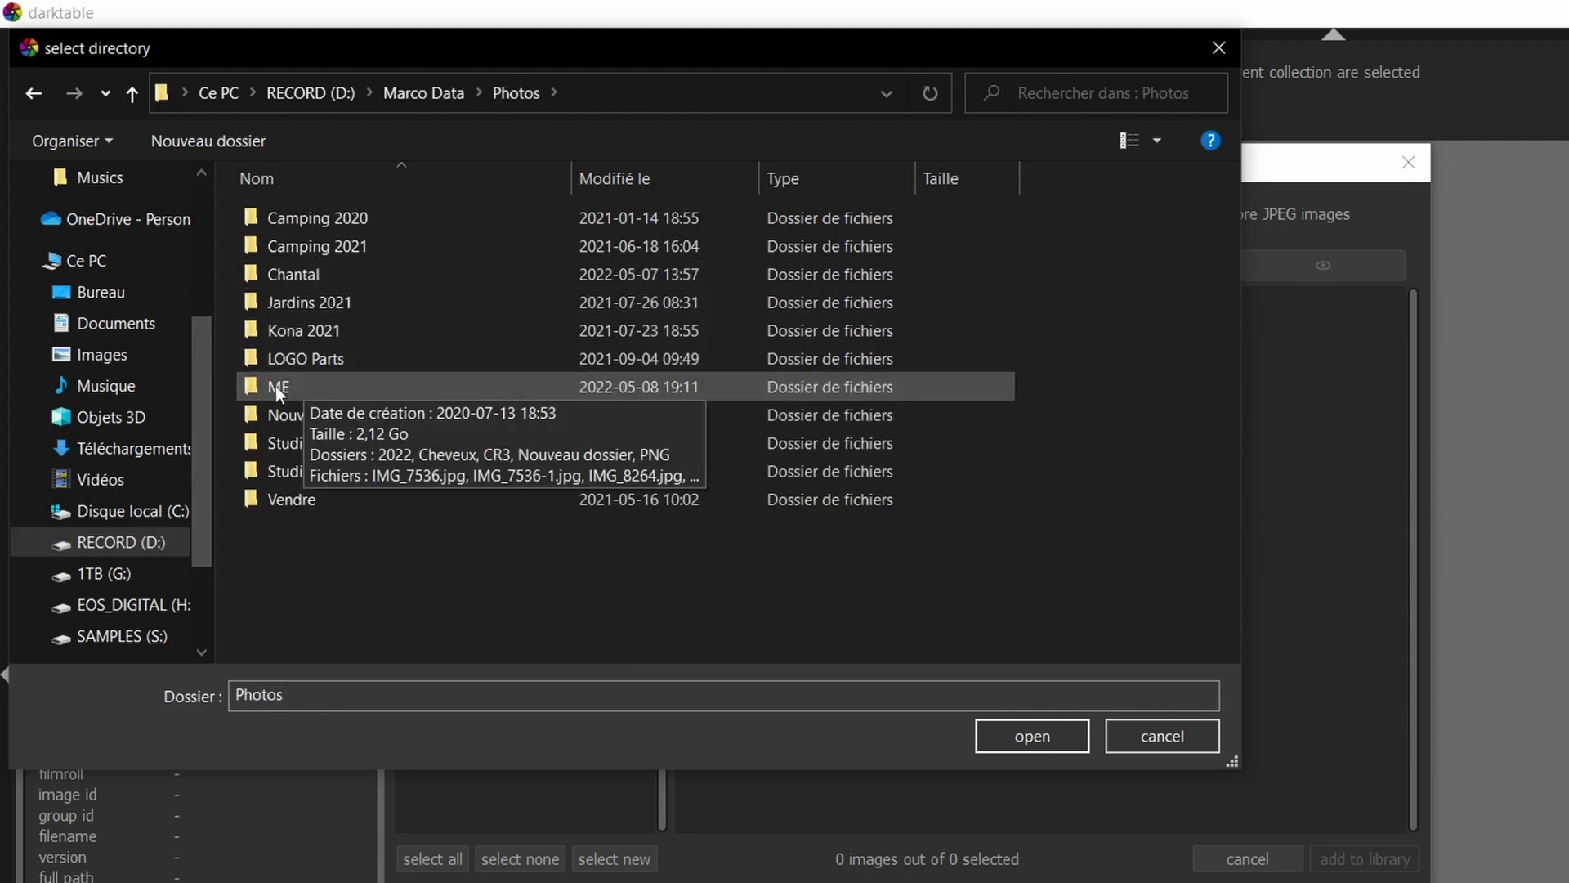
{"action": "double_click", "coordinate": [277, 385]}
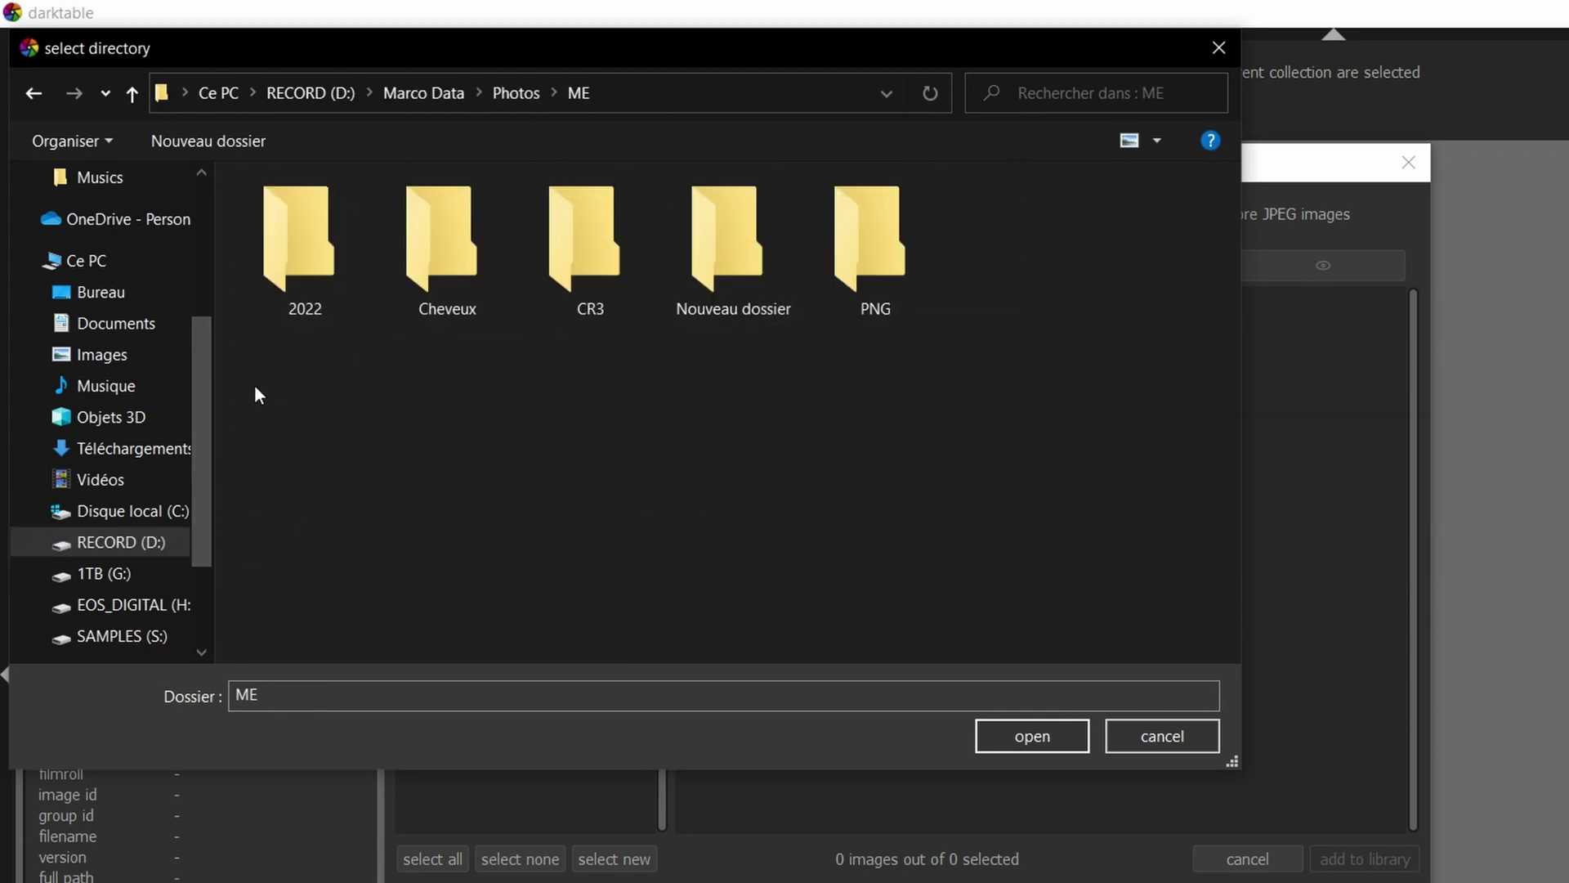
{"action": "left_click", "coordinate": [590, 275]}
{"action": "double_click", "coordinate": [304, 245]}
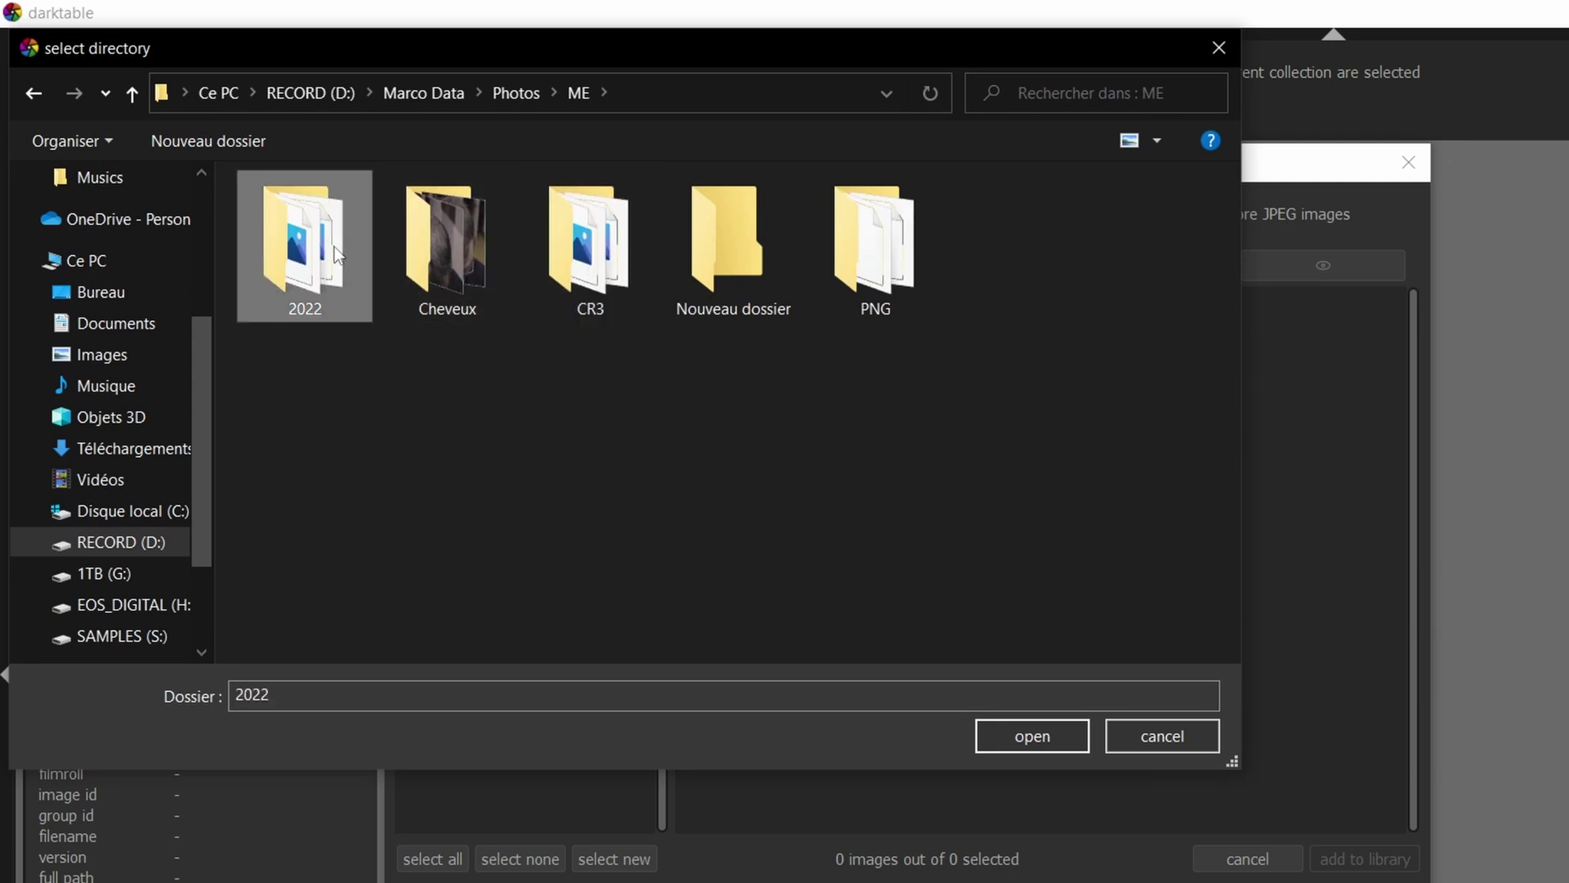
{"action": "left_click", "coordinate": [1081, 730]}
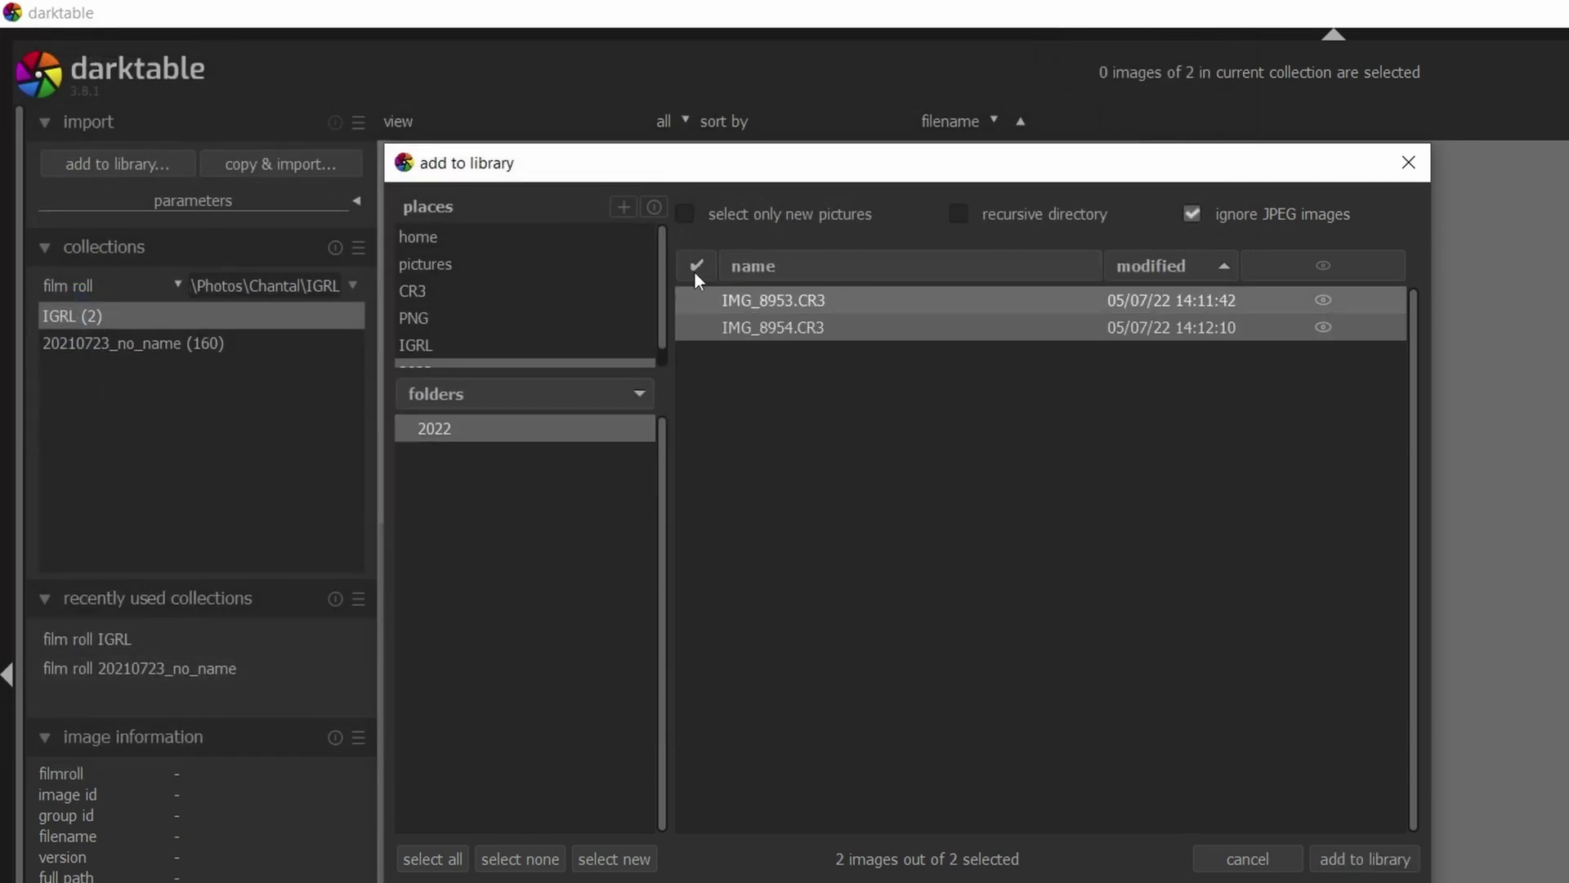
Add IMG_8953.CR3 and IMG_8954.CR3 to the library and open the second portrait in the darkroom.
{"action": "left_click", "coordinate": [1370, 859]}
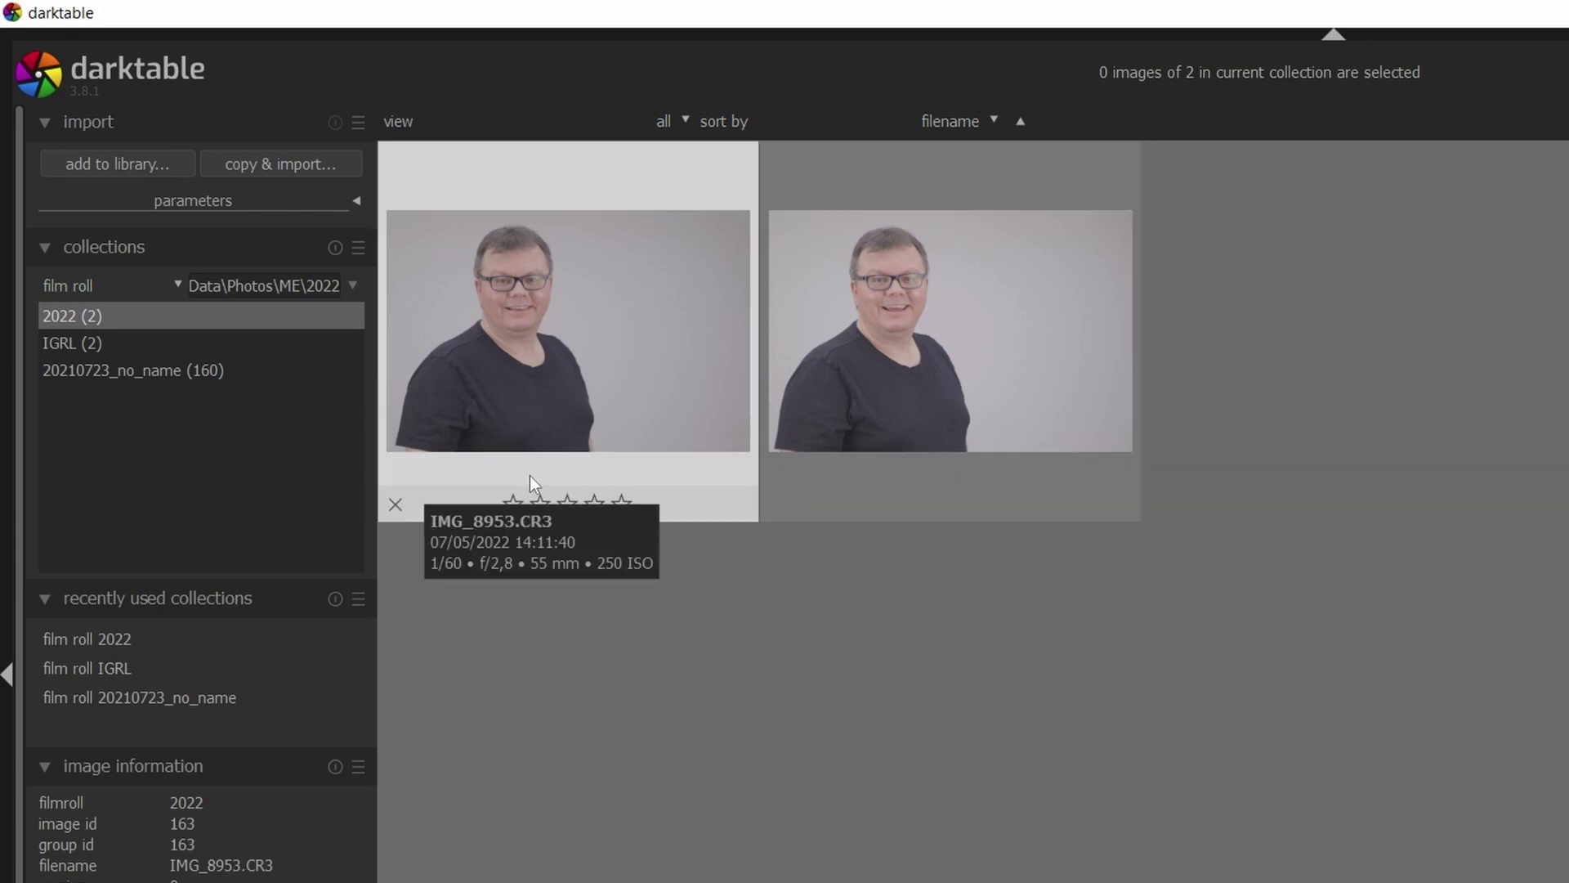
{"action": "left_click", "coordinate": [728, 129]}
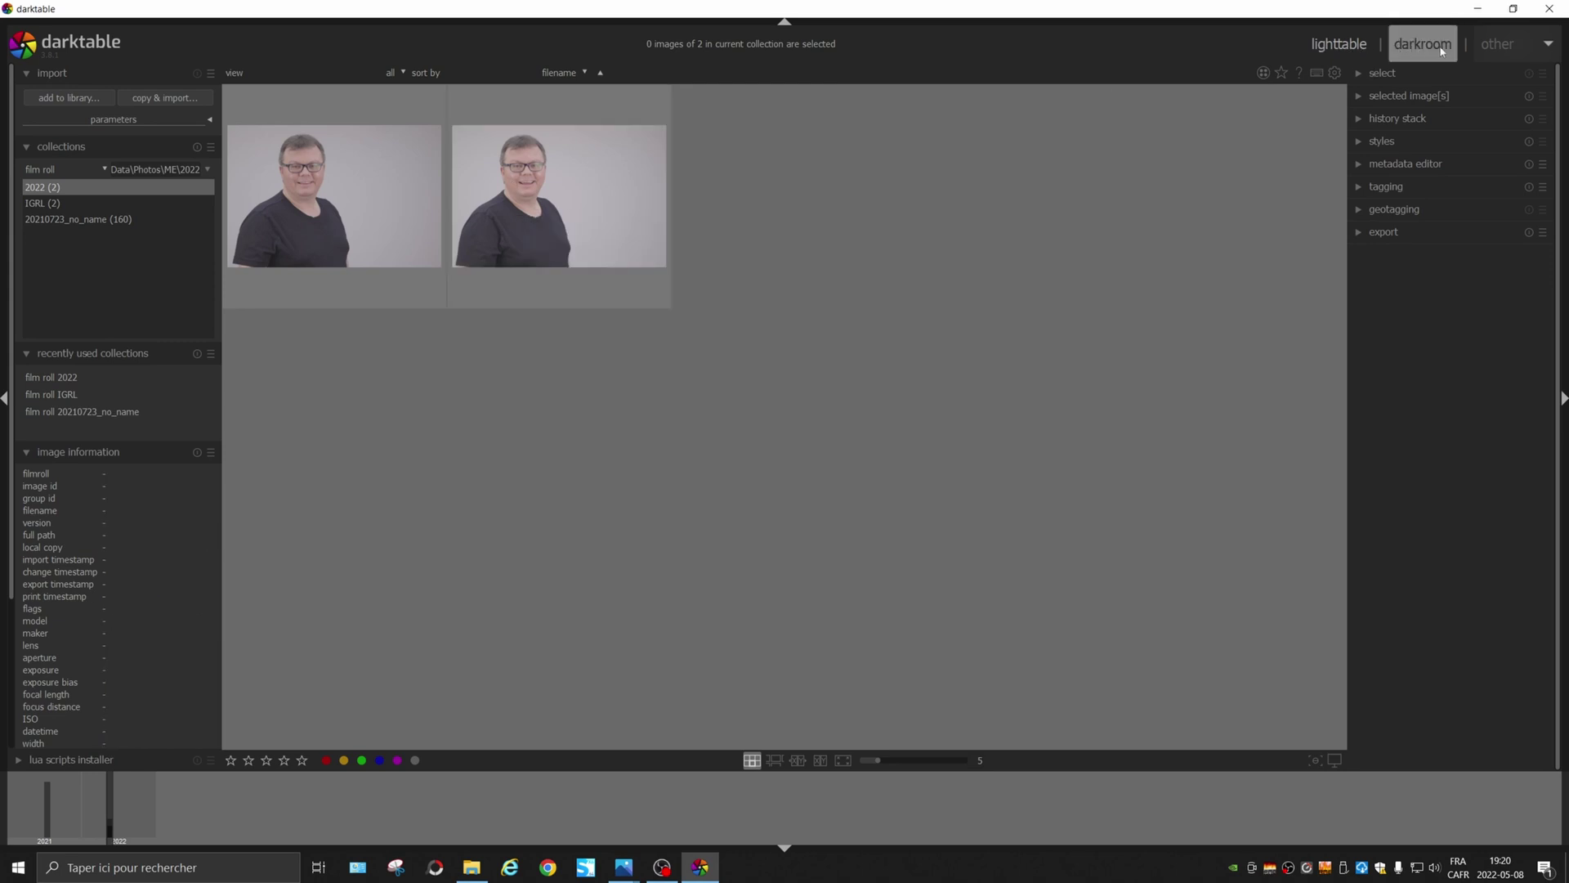
{"action": "left_click", "coordinate": [560, 175]}
{"action": "key", "text": "d"}
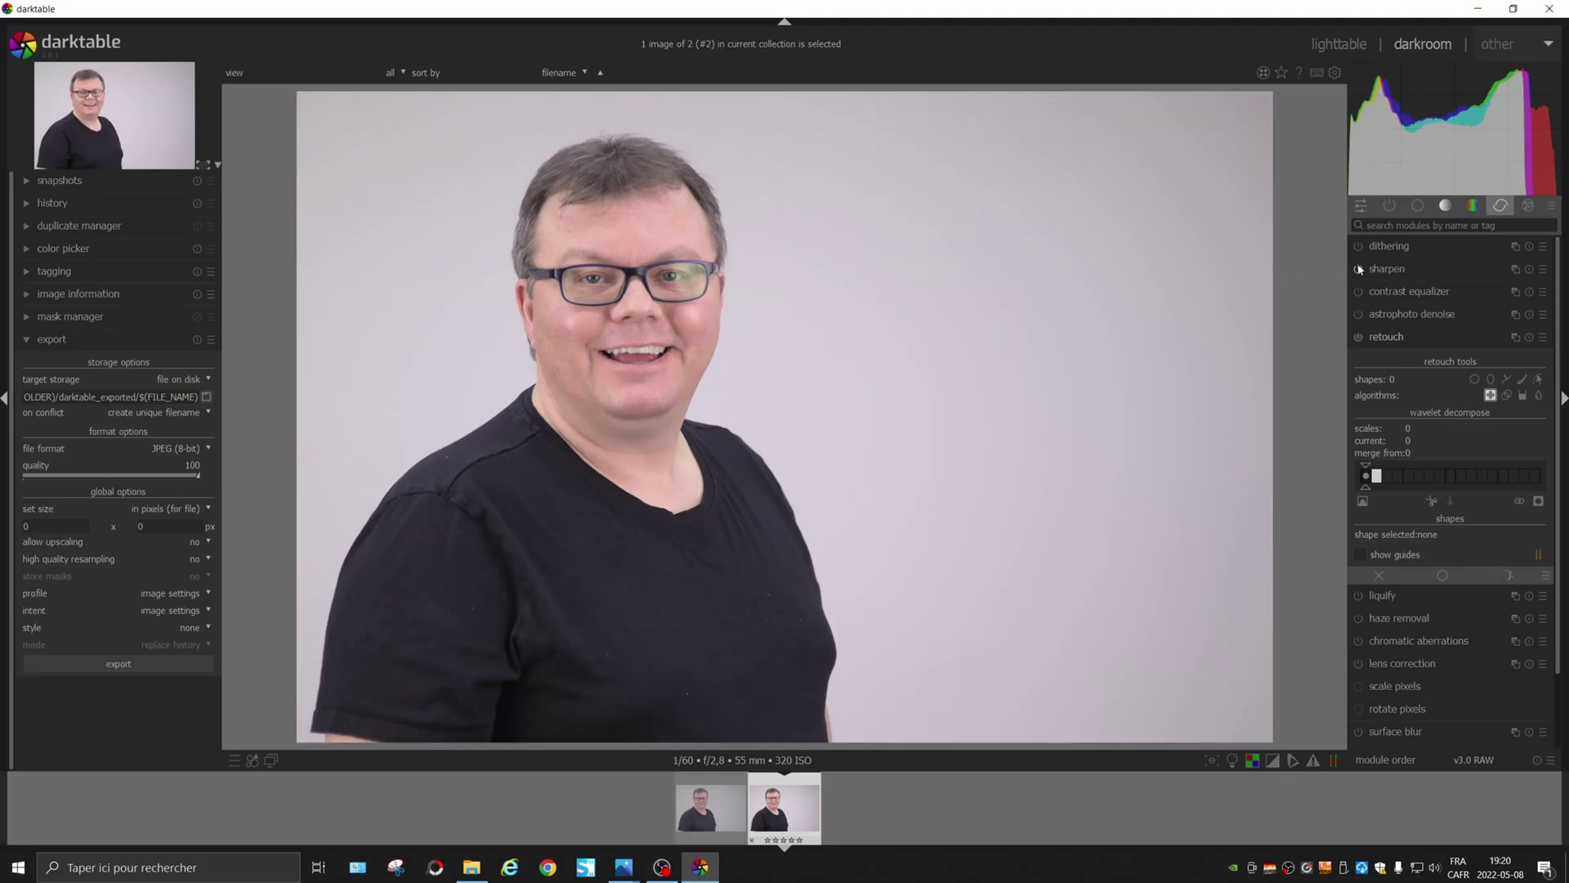
Switch off the filmic rgb, exposure and white balance modules to compare the portrait without them.
{"action": "left_click", "coordinate": [1362, 207]}
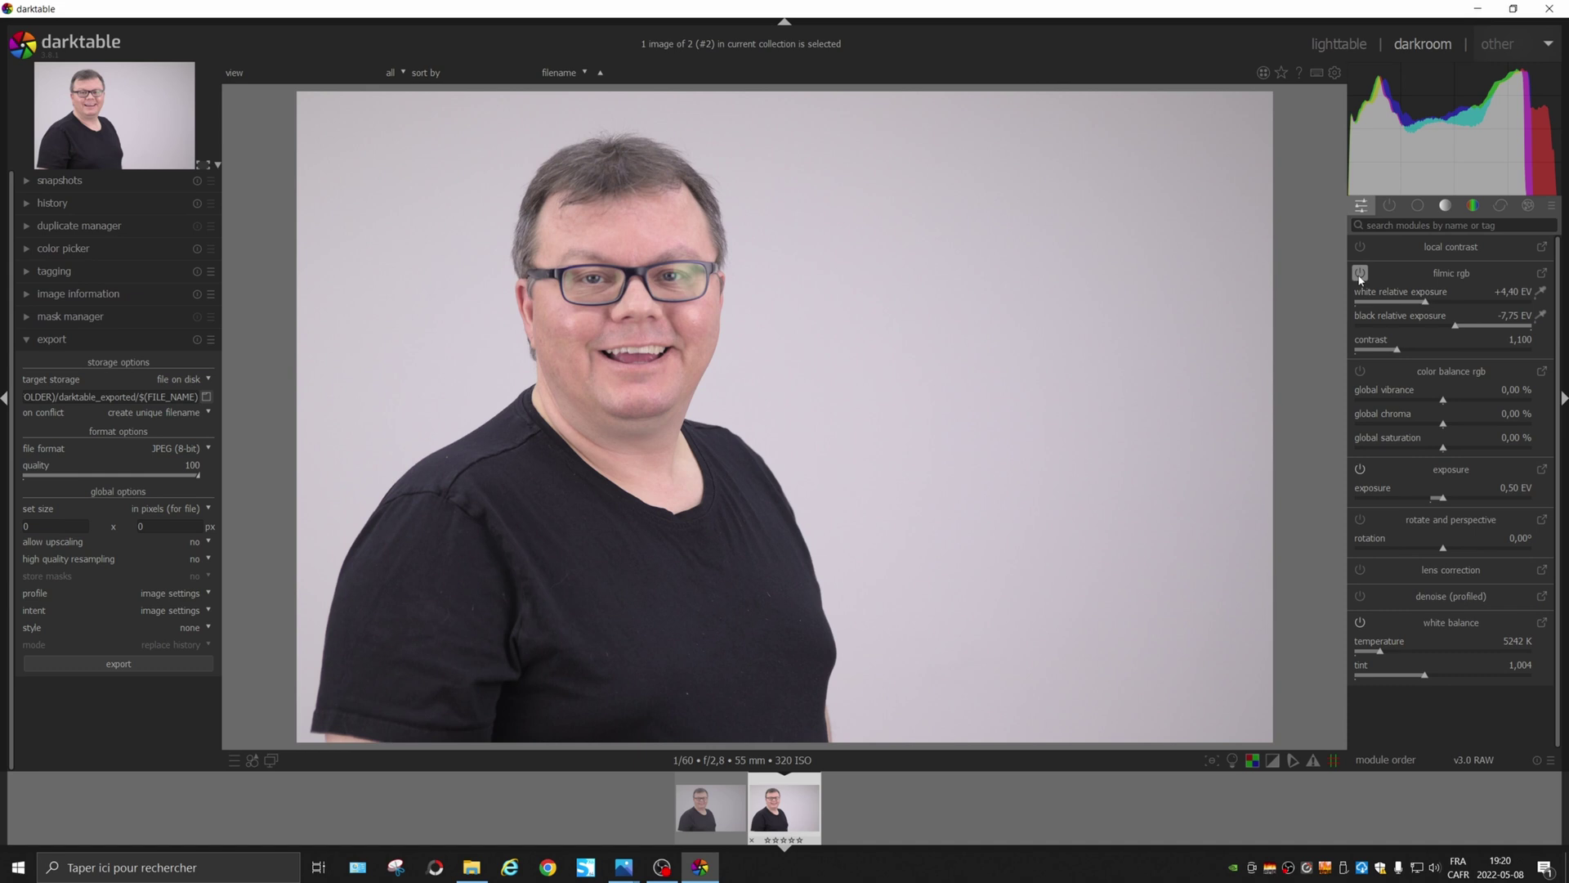
{"action": "left_click", "coordinate": [1360, 275]}
{"action": "left_click", "coordinate": [1360, 469]}
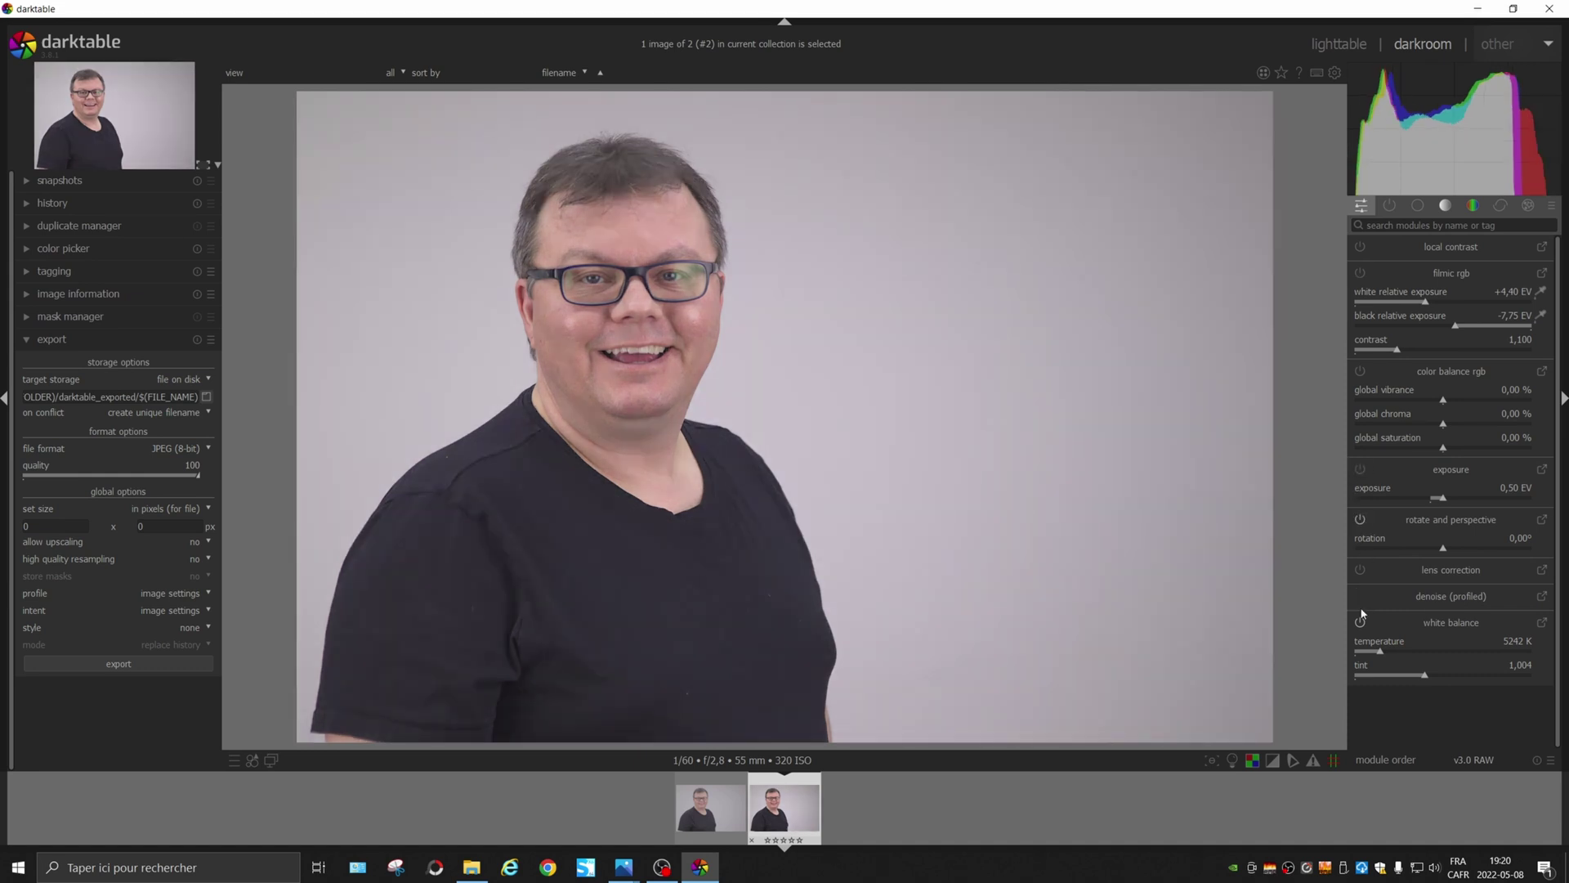
{"action": "left_click", "coordinate": [1360, 624]}
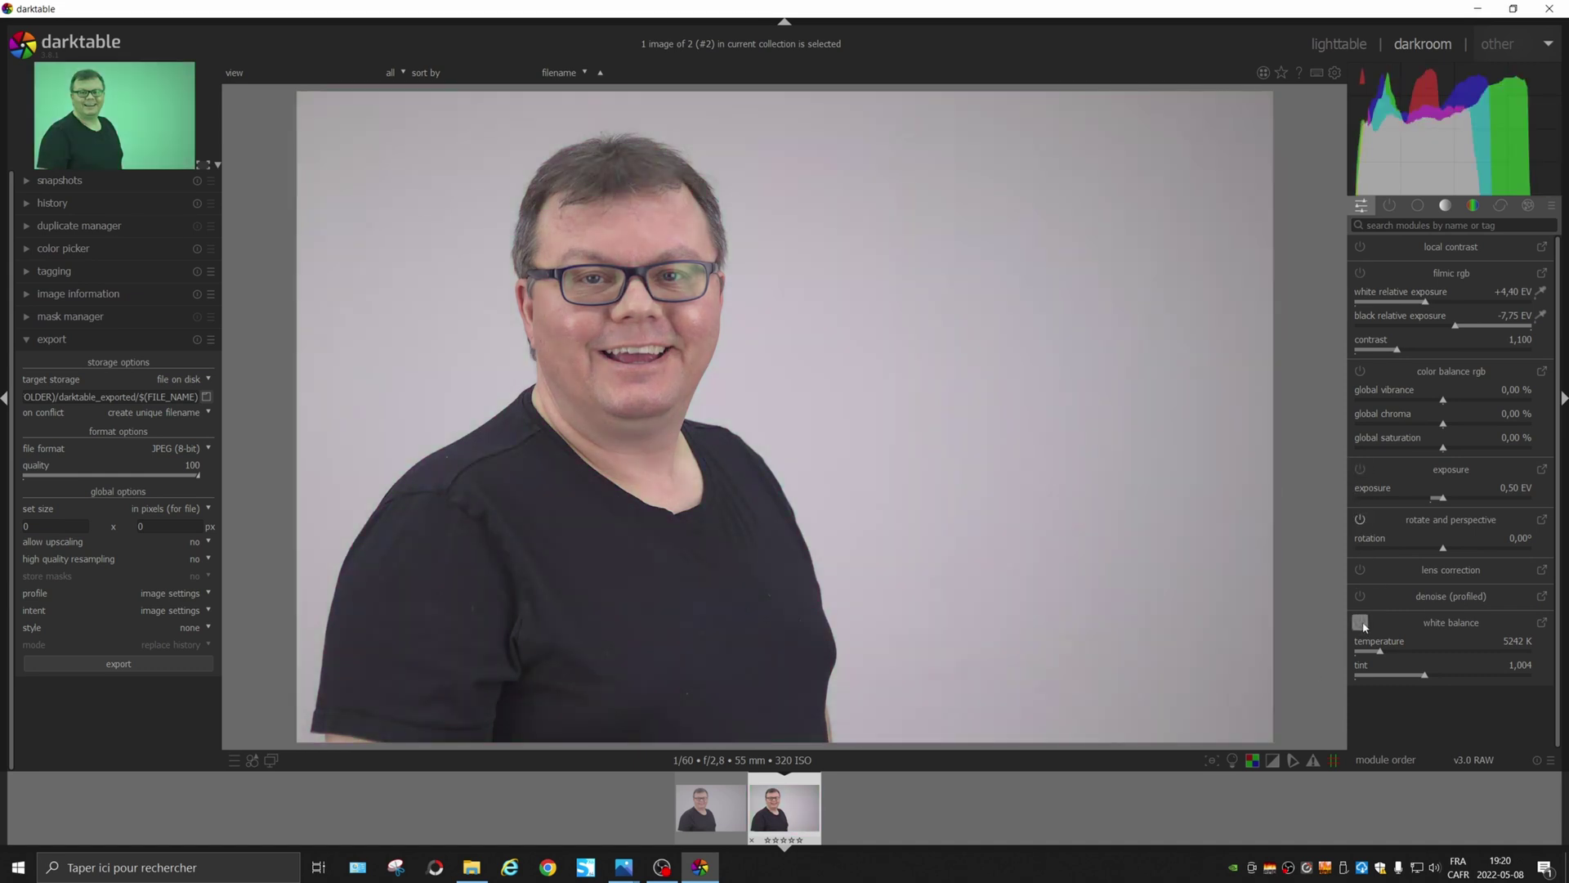
{"action": "left_click", "coordinate": [1551, 207]}
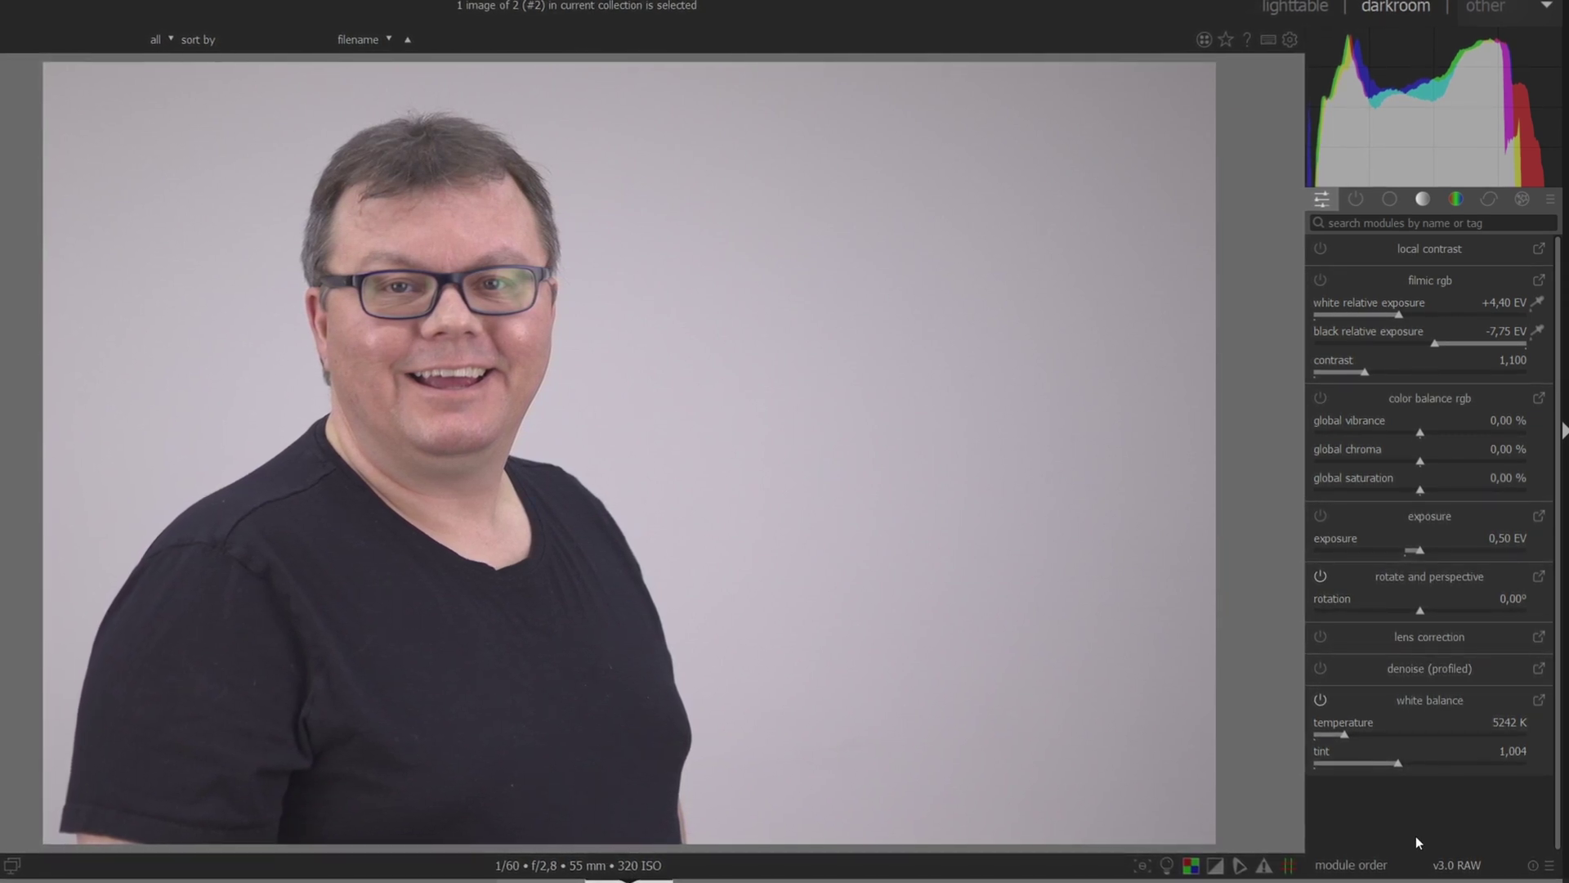
Turn filmic rgb back on and set its contrast to 0,984.
{"action": "left_click", "coordinate": [1319, 280]}
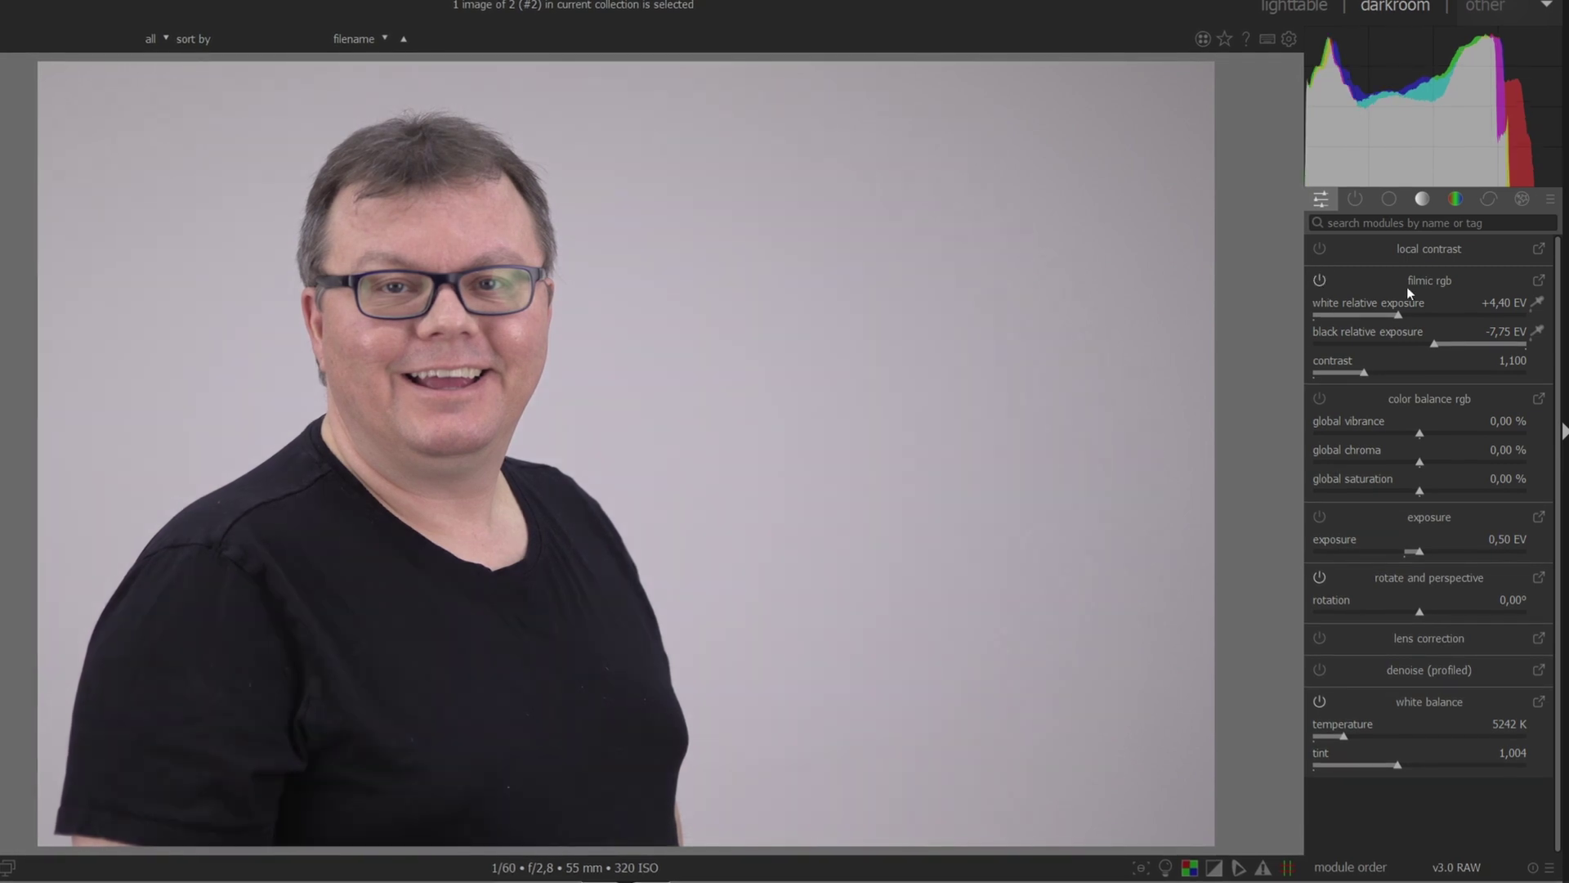
{"action": "left_click_drag", "start_coordinate": [1364, 376], "coordinate": [1344, 372]}
{"action": "left_click", "coordinate": [1355, 378]}
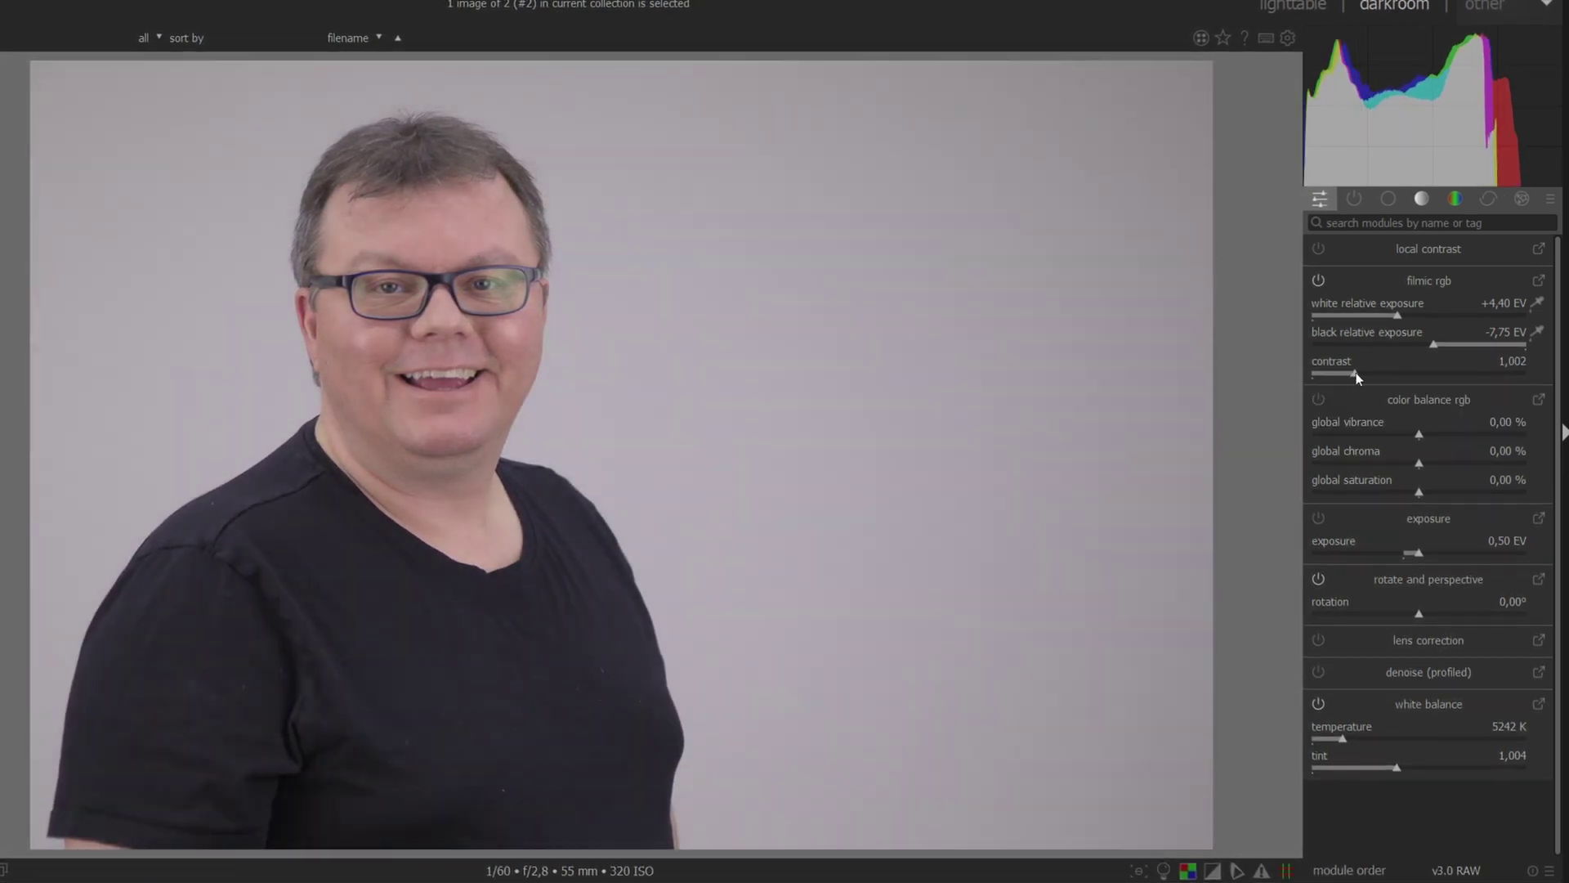
{"action": "scroll", "coordinate": [1356, 371], "scroll_direction": "up", "scroll_amount": 1}
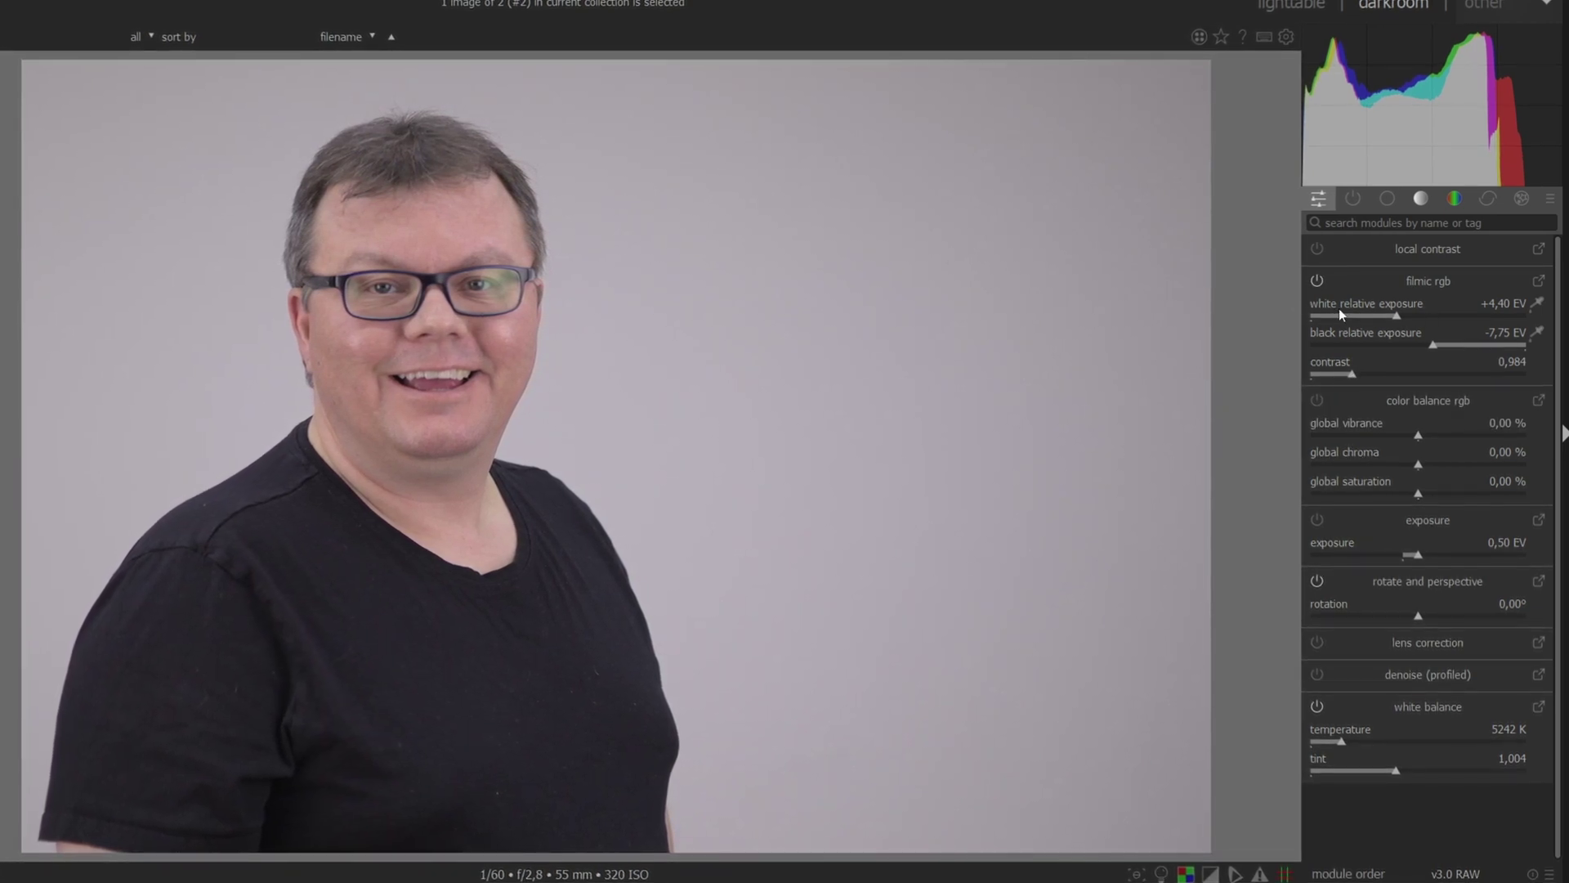
Set the filmic rgb white relative exposure to +5,59 EV and the black relative exposure to -5,55 EV.
{"action": "left_click", "coordinate": [1402, 315]}
{"action": "left_click_drag", "start_coordinate": [1402, 319], "coordinate": [1448, 318]}
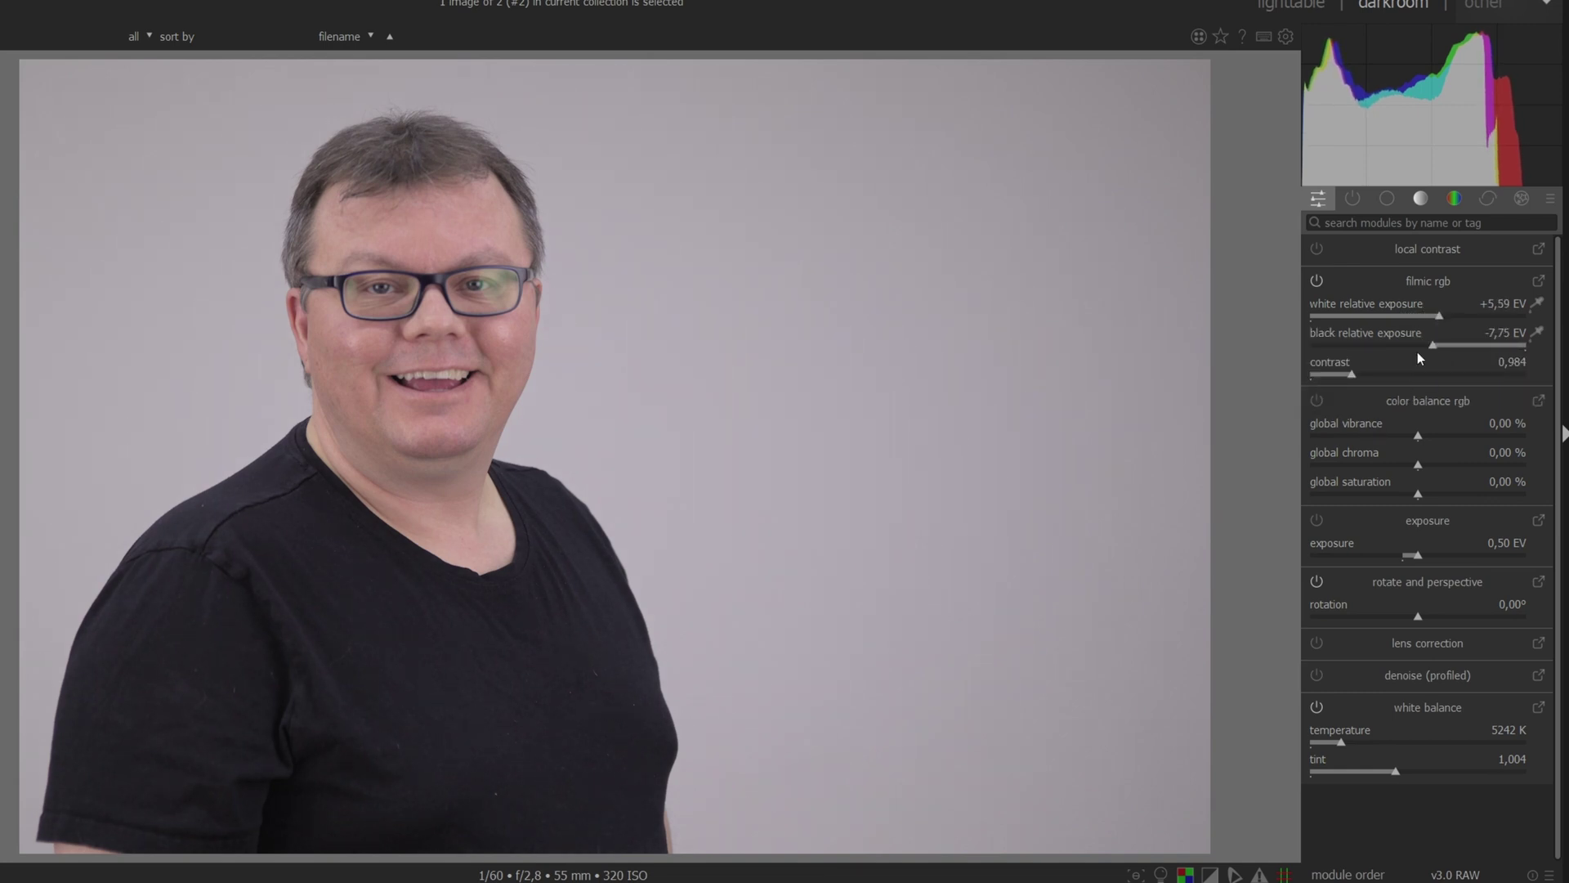
{"action": "mouse_move", "coordinate": [1432, 343]}
{"action": "left_mouse_down"}
{"action": "mouse_move", "coordinate": [1386, 345]}
{"action": "mouse_move", "coordinate": [1457, 347]}
{"action": "mouse_move", "coordinate": [1370, 346]}
{"action": "mouse_move", "coordinate": [1475, 344]}
{"action": "left_mouse_up"}
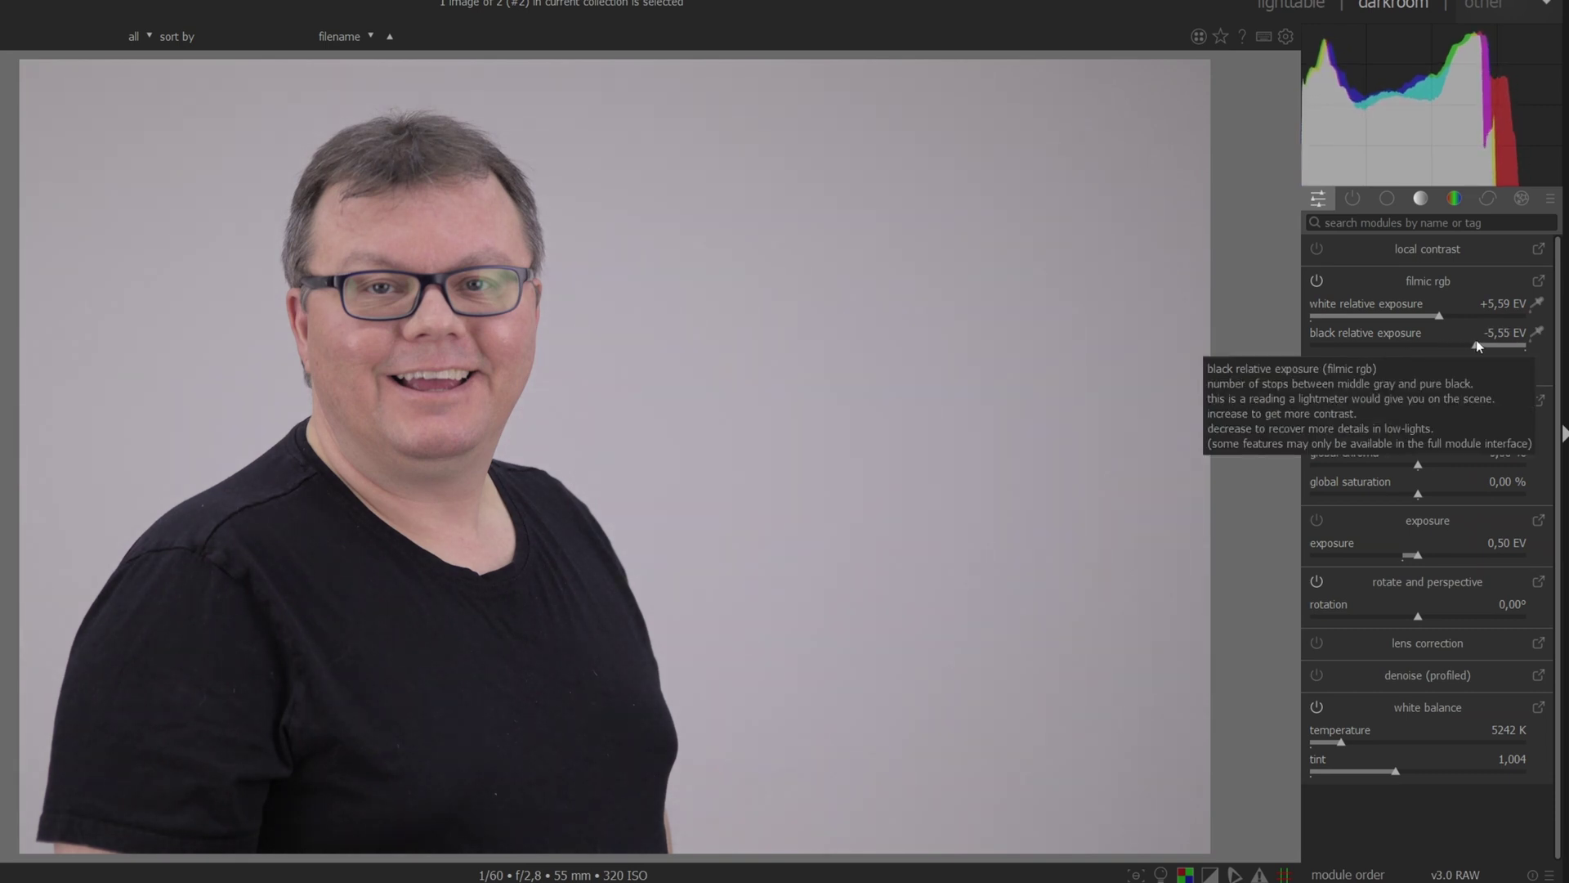
{"action": "right_click", "coordinate": [1476, 344]}
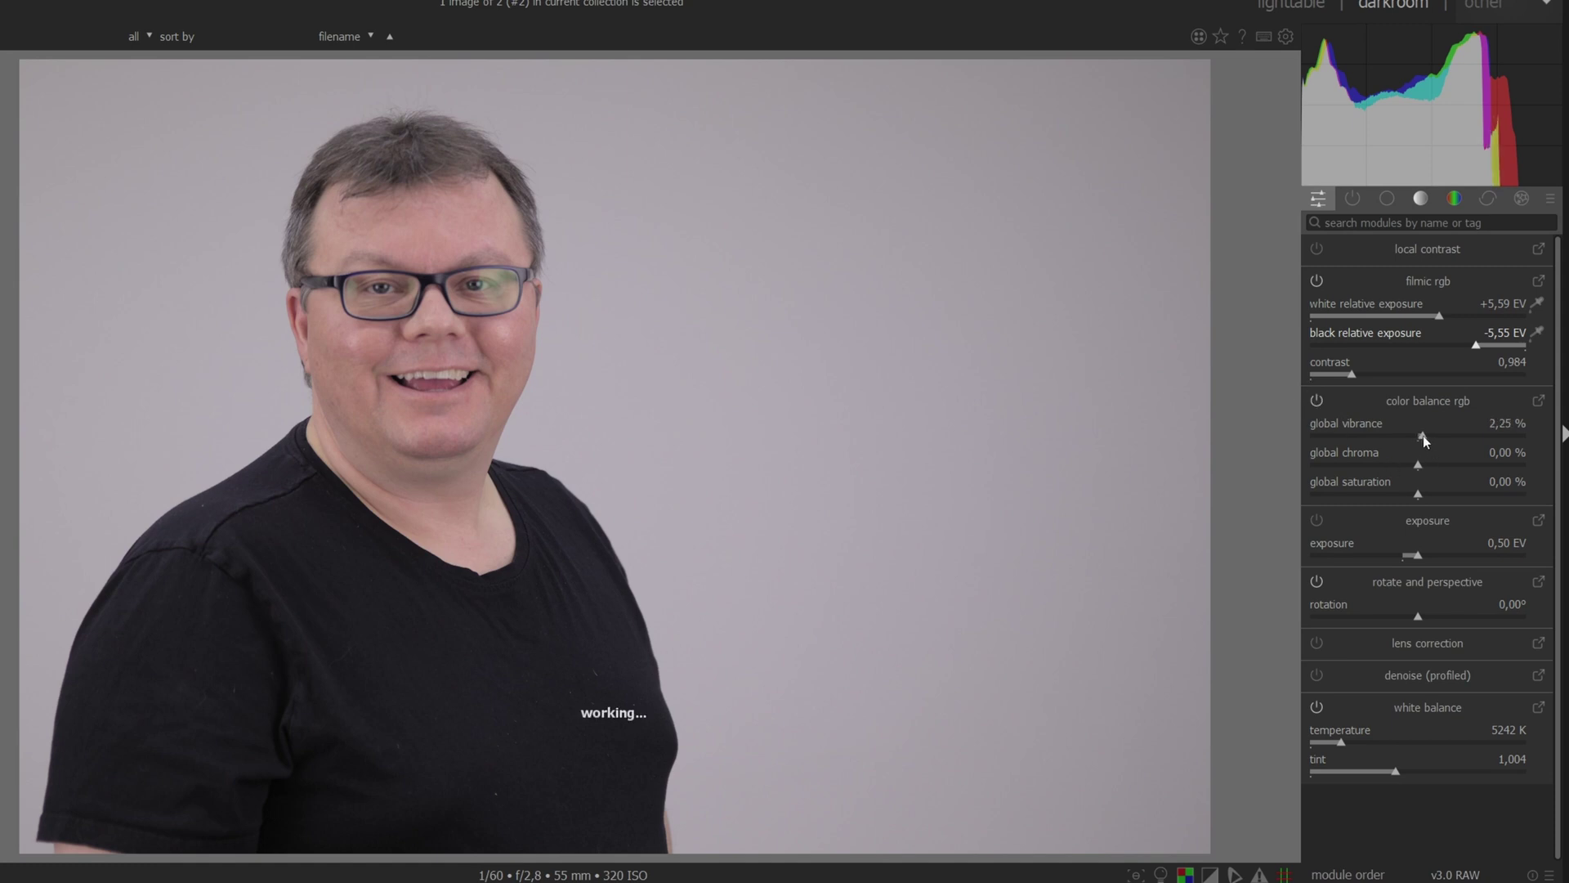
In color balance rgb, set global vibrance to 17,47 %, global chroma to 6,75 % and global saturation to 4,24 %.
{"action": "mouse_move", "coordinate": [1441, 440]}
{"action": "left_mouse_down"}
{"action": "mouse_move", "coordinate": [1454, 437]}
{"action": "mouse_move", "coordinate": [1424, 464]}
{"action": "mouse_move", "coordinate": [1437, 495]}
{"action": "left_mouse_up"}
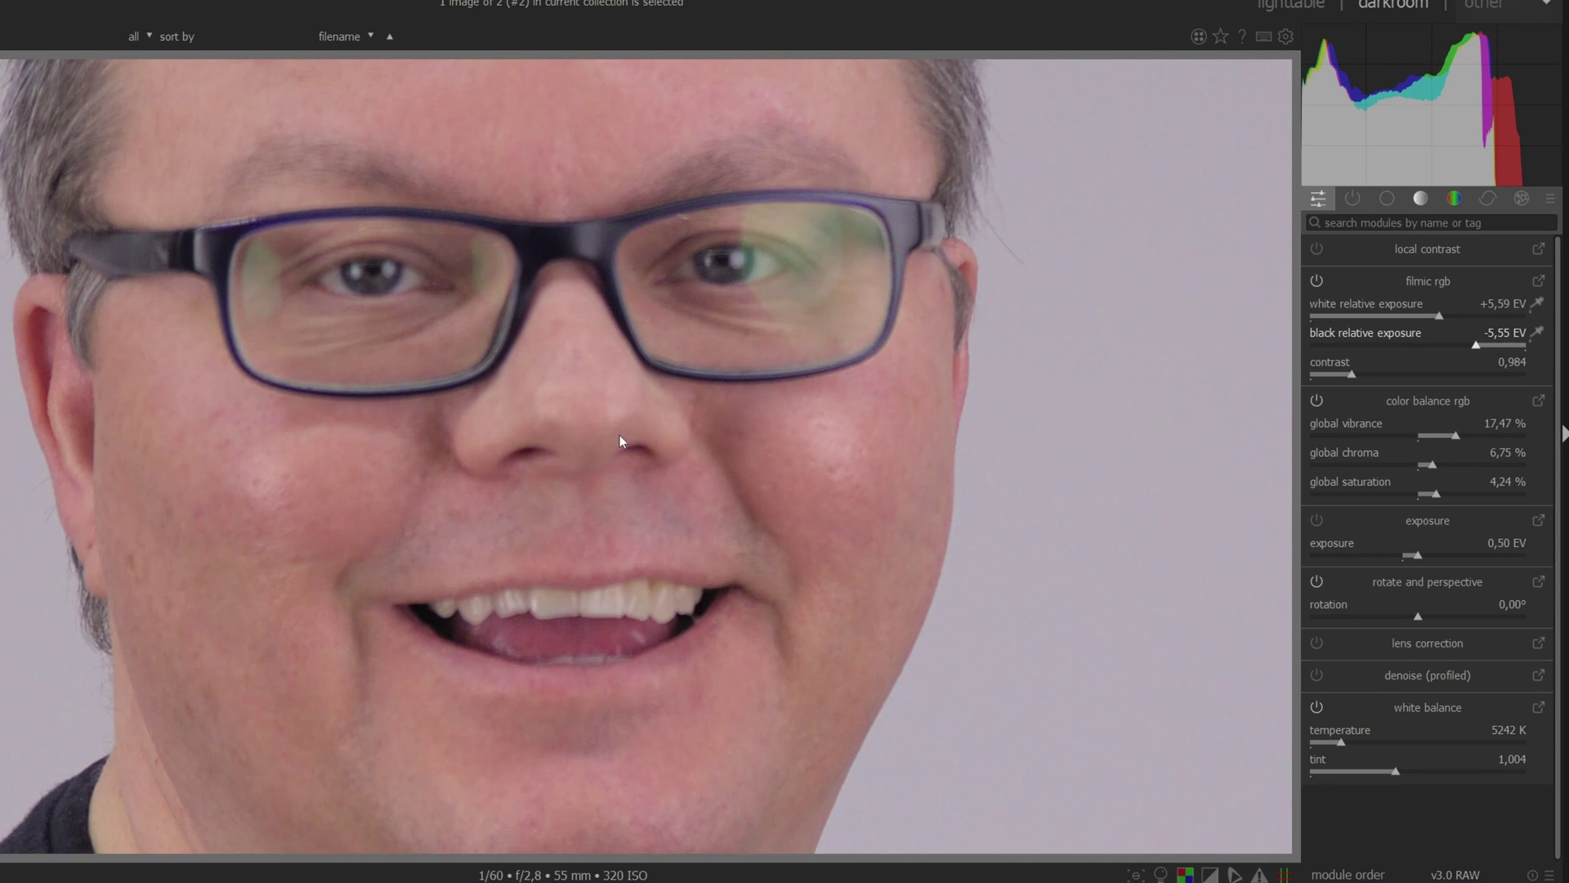
{"action": "scroll", "coordinate": [619, 438], "scroll_direction": "down", "scroll_amount": 5}
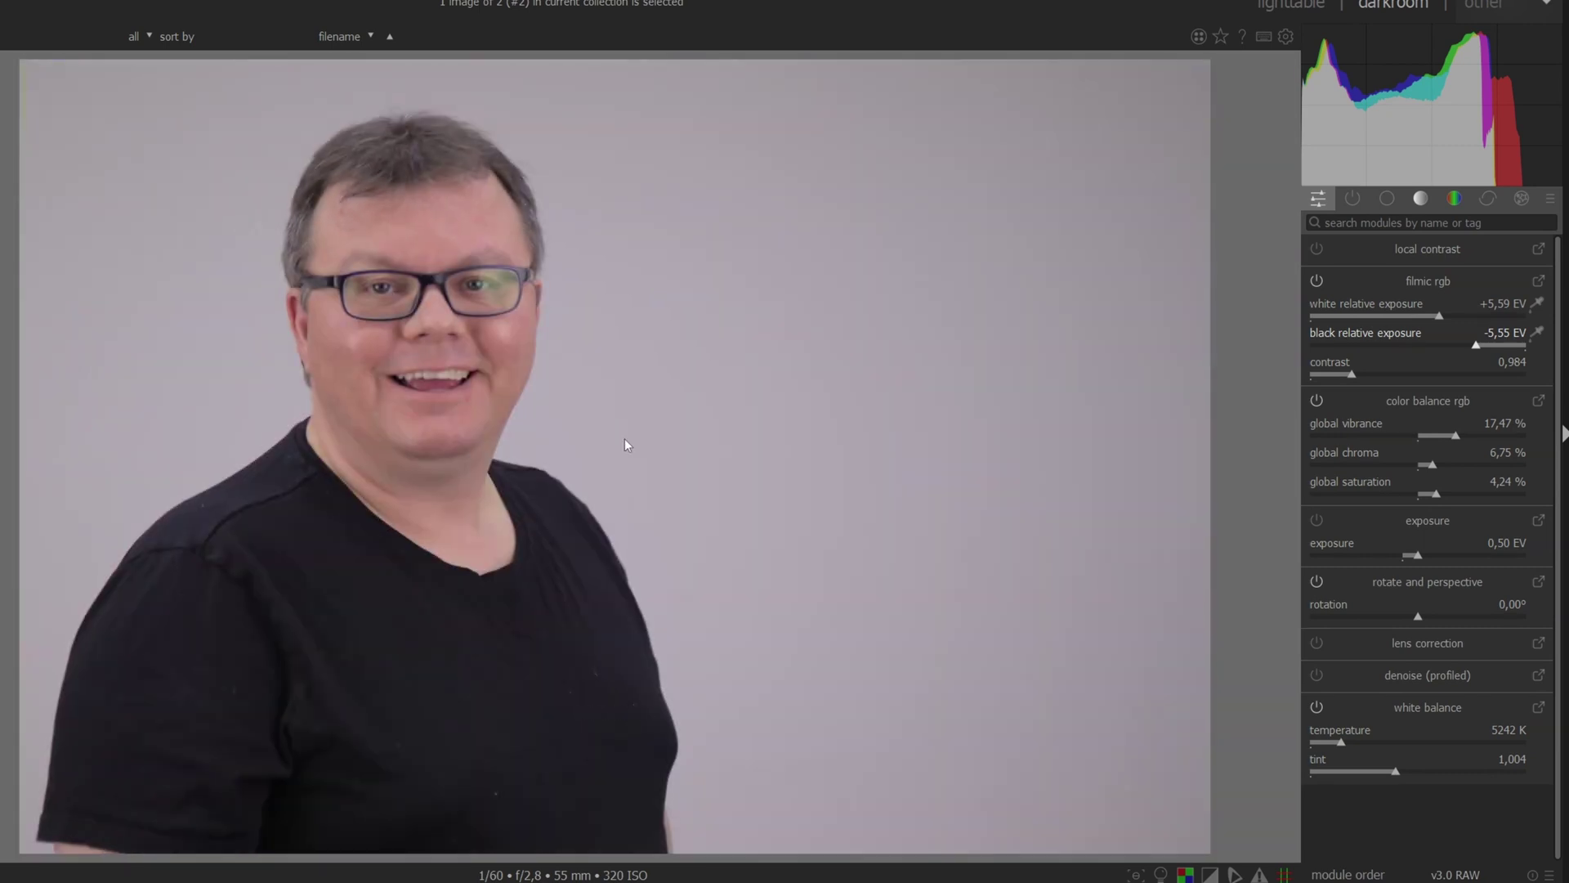
Return to the lighttable, open the first portrait in the darkroom and examine the face up close.
{"action": "left_click", "coordinate": [1300, 6]}
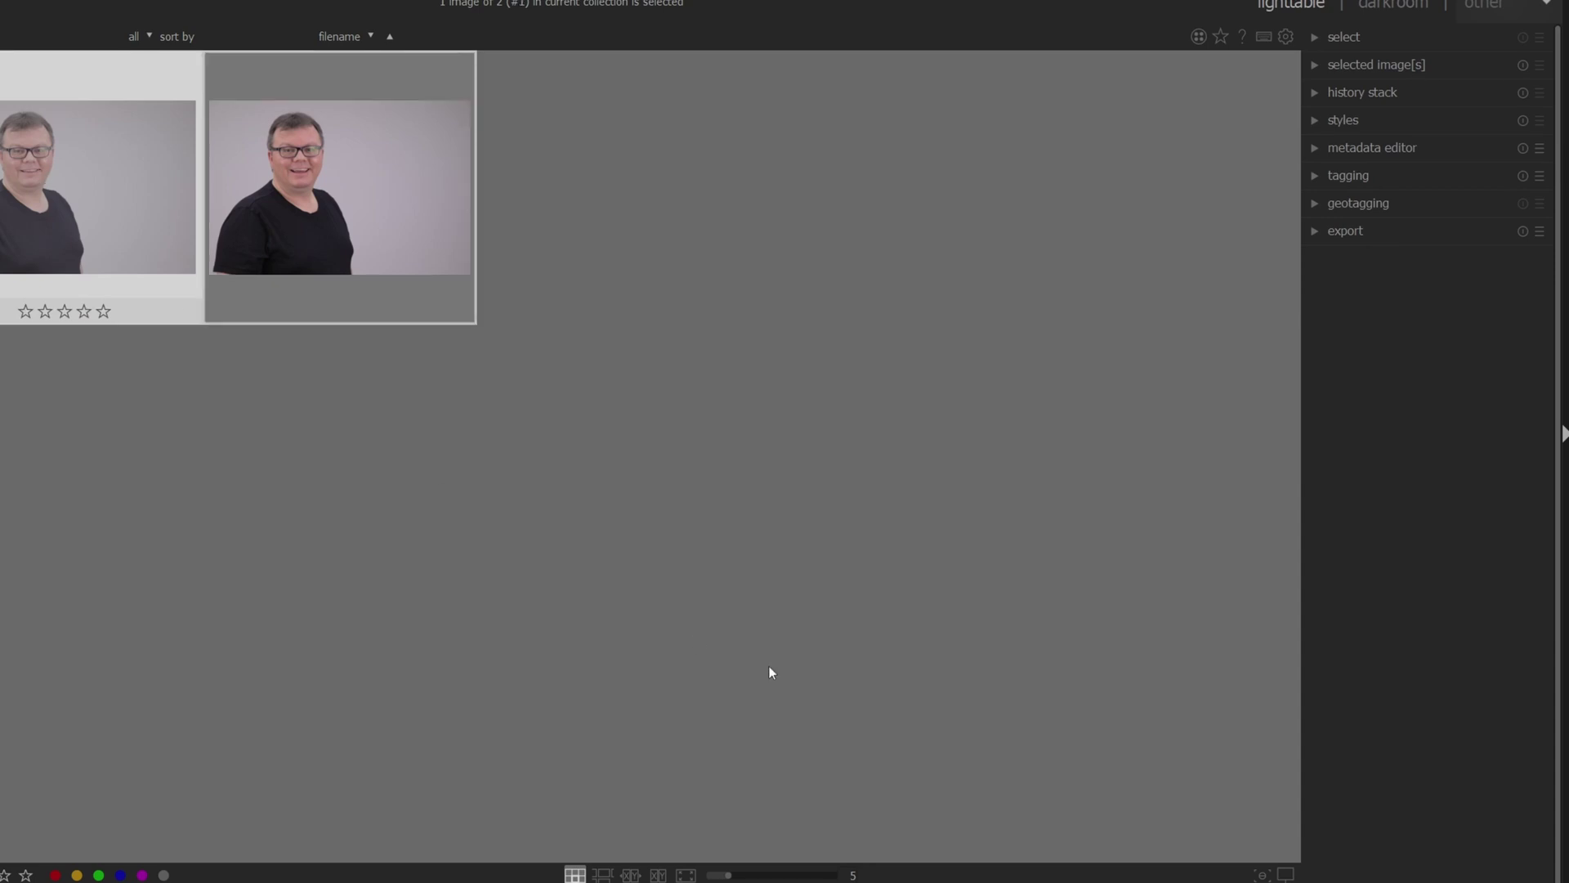
{"action": "key", "text": "d"}
{"action": "scroll", "coordinate": [420, 312], "scroll_direction": "up", "scroll_amount": 6}
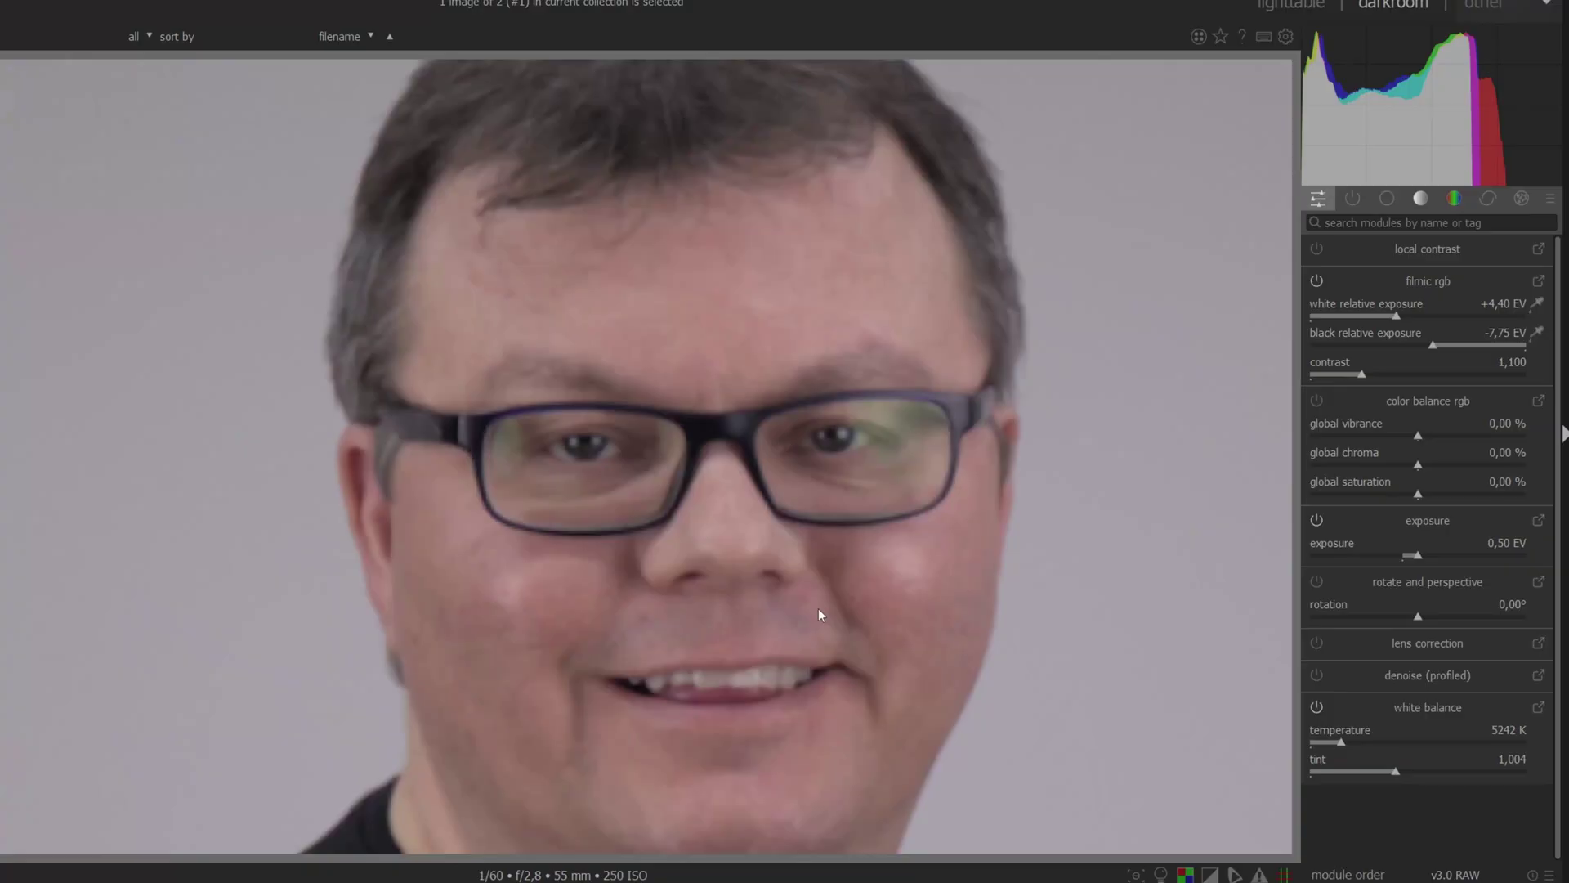
{"action": "scroll", "coordinate": [814, 608], "scroll_direction": "down", "scroll_amount": 2}
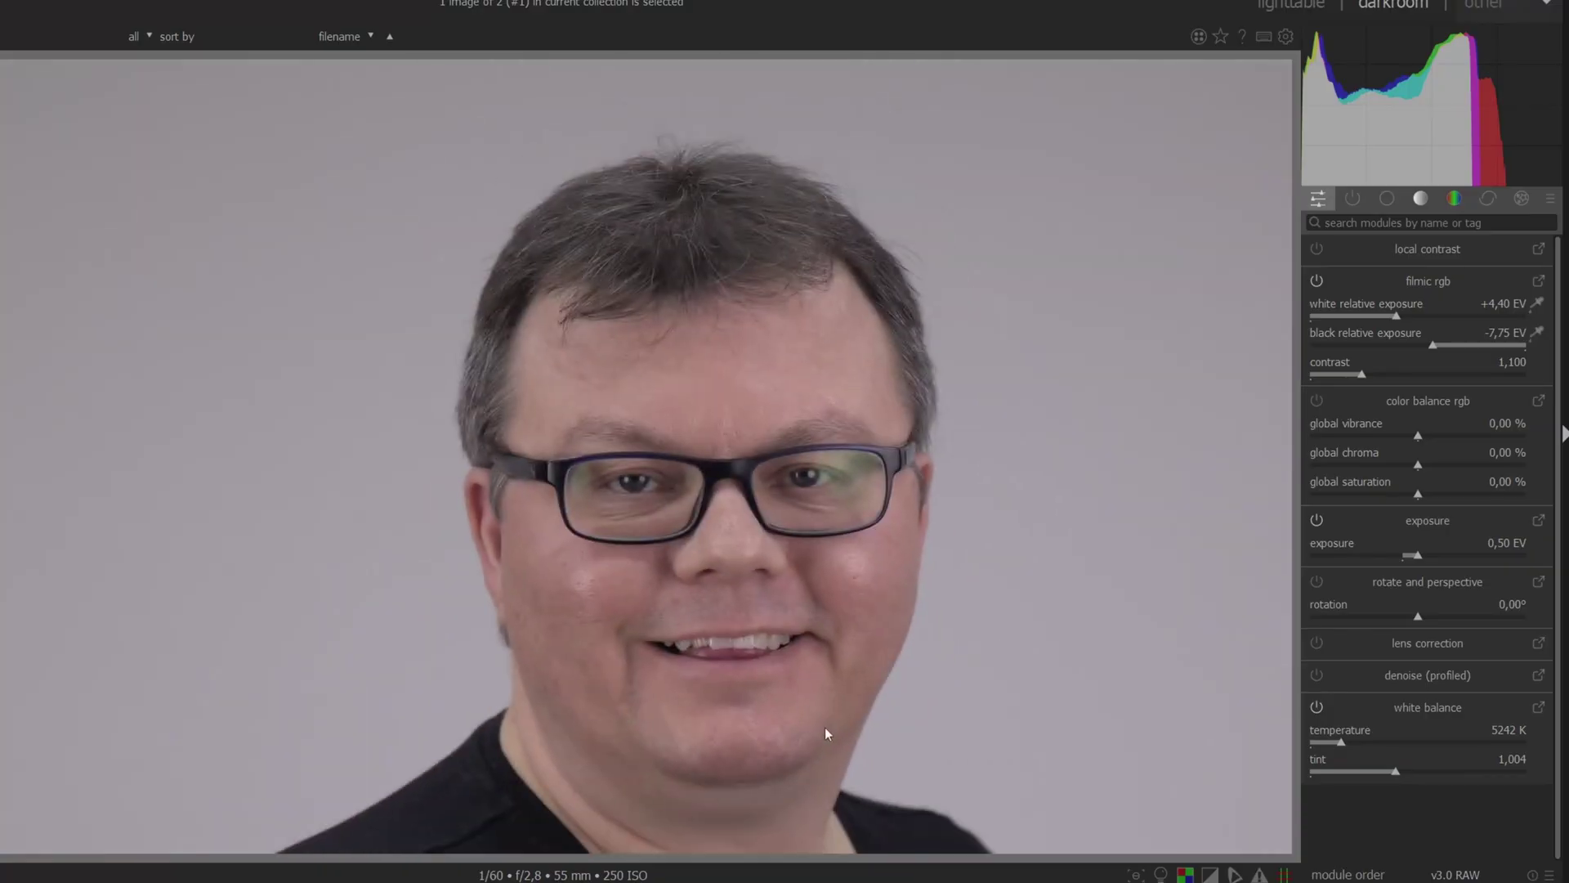
{"action": "scroll", "coordinate": [825, 733], "scroll_direction": "down", "scroll_amount": 4}
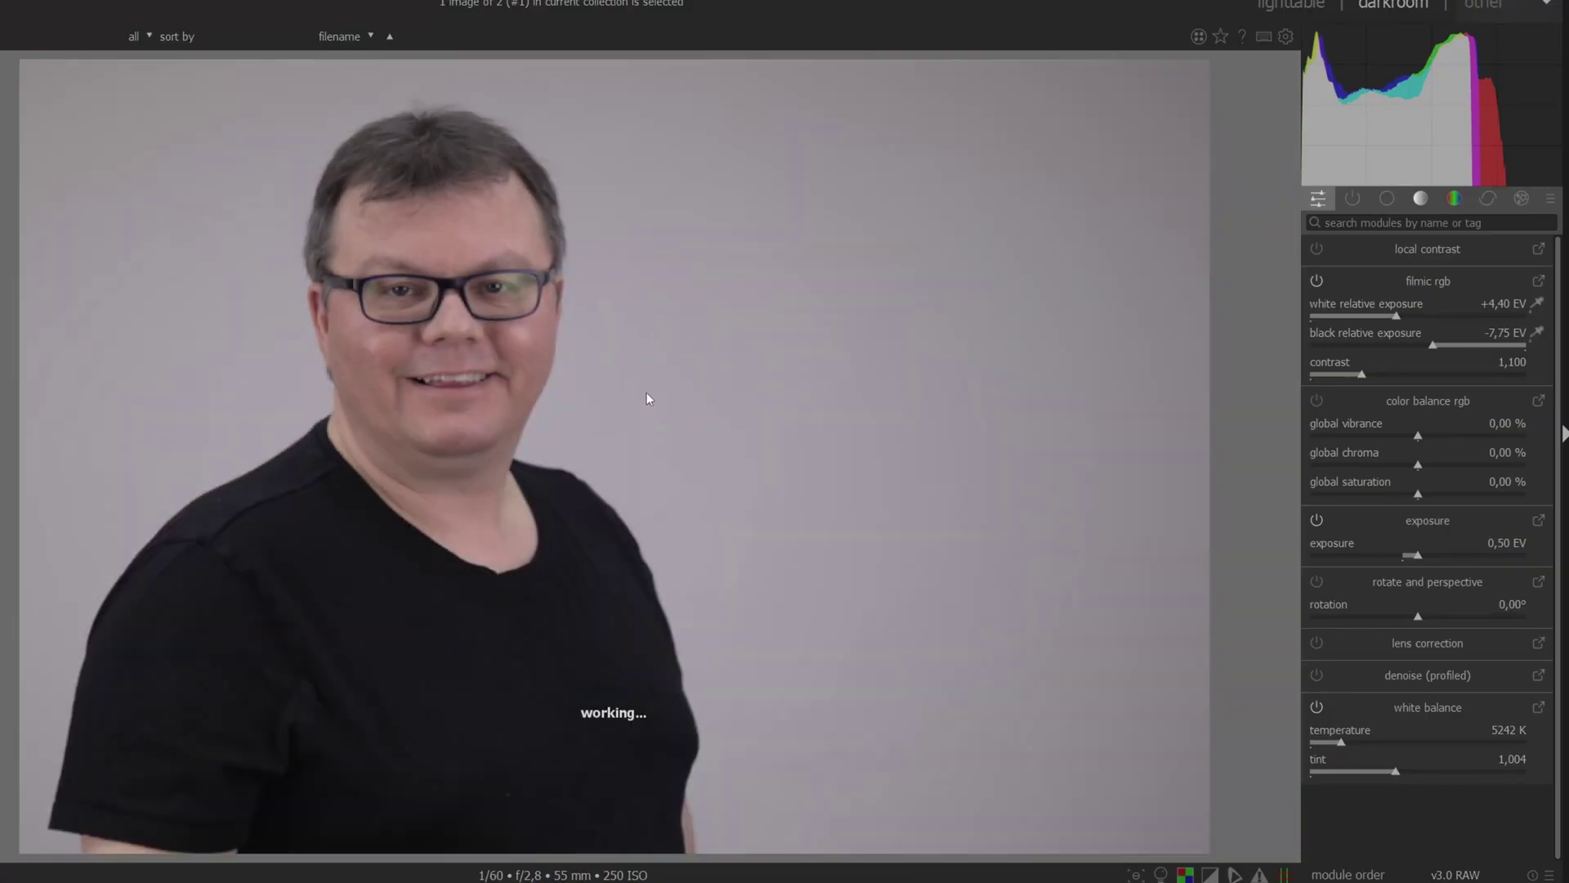
{"action": "scroll", "coordinate": [646, 399], "scroll_direction": "up", "scroll_amount": 1}
{"action": "scroll", "coordinate": [645, 398], "scroll_direction": "down", "scroll_amount": 1}
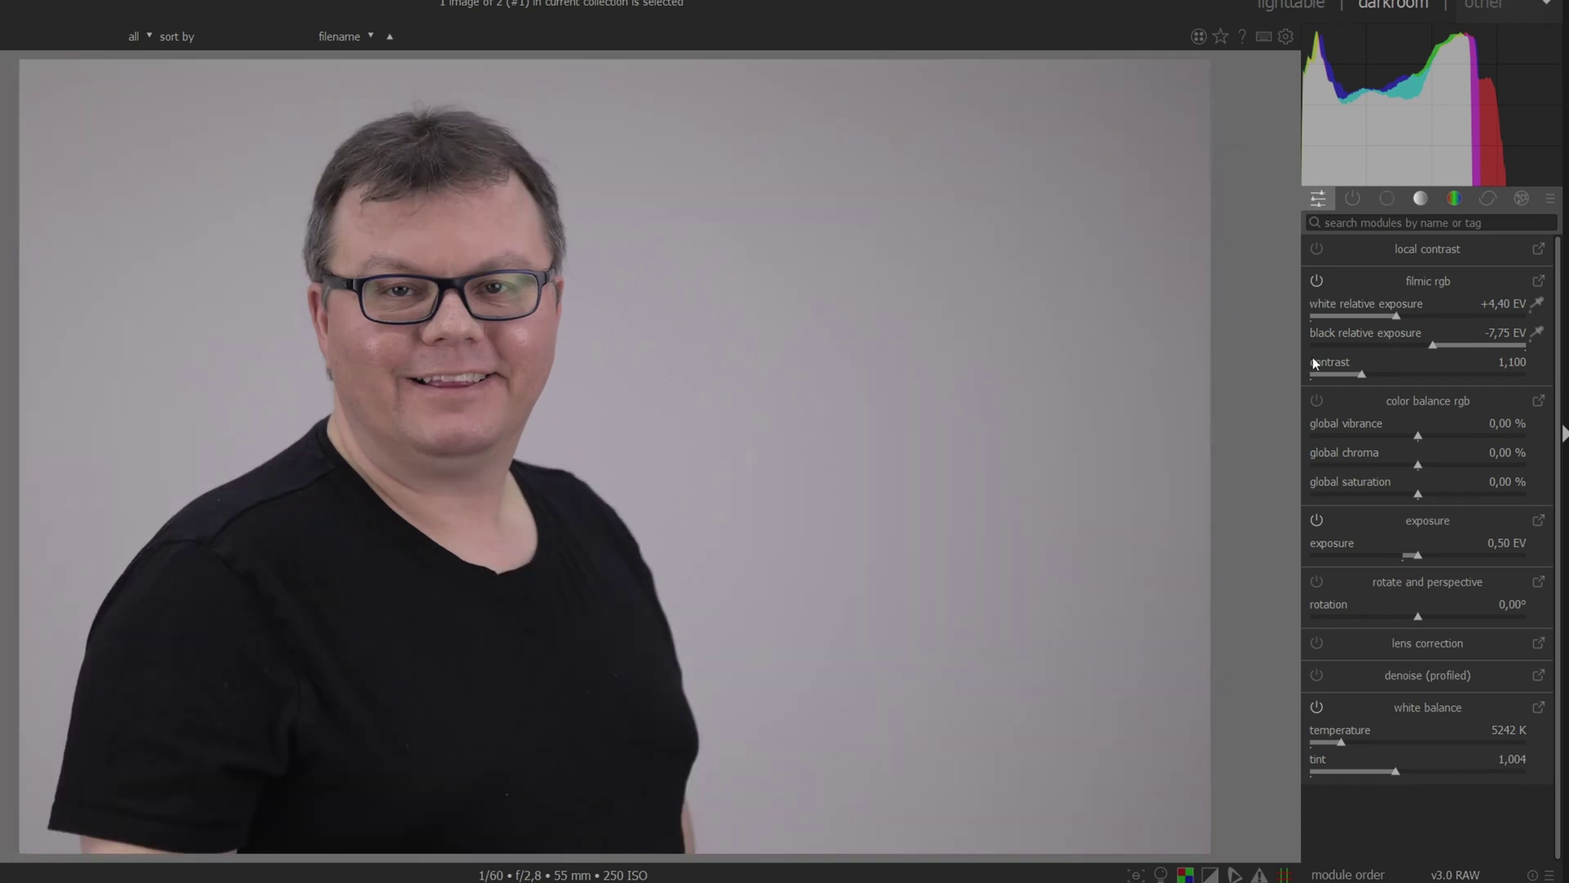
Set the filmic rgb contrast to 1,218 and the white relative exposure to +5,07 EV.
{"action": "left_click_drag", "start_coordinate": [1365, 374], "coordinate": [1371, 375]}
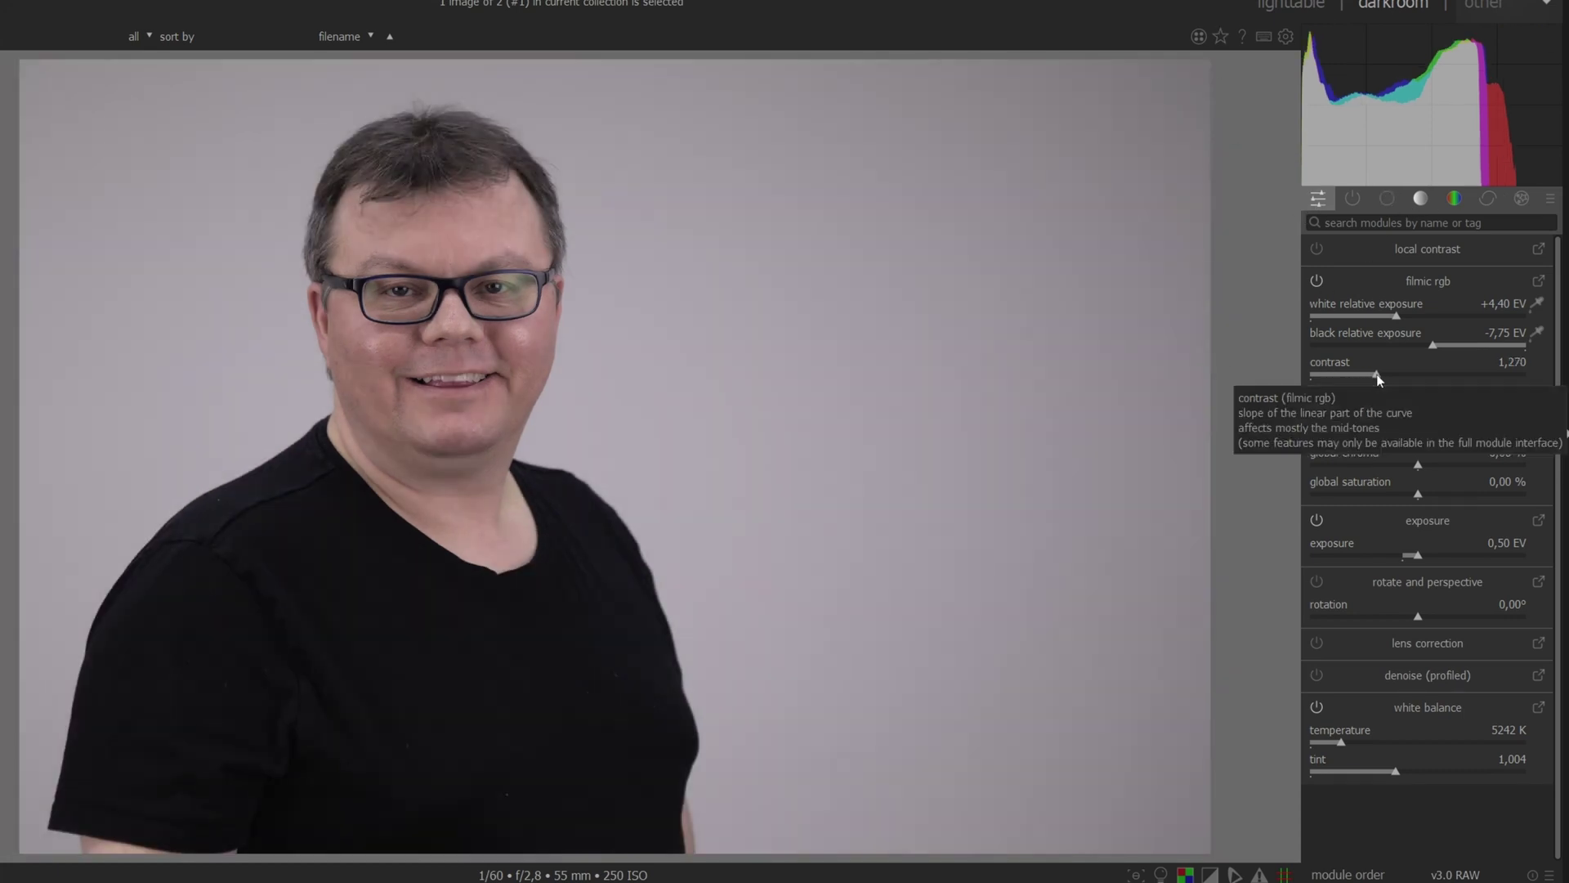
{"action": "left_click", "coordinate": [1421, 319]}
{"action": "left_click", "coordinate": [1430, 323]}
{"action": "left_click", "coordinate": [1420, 318]}
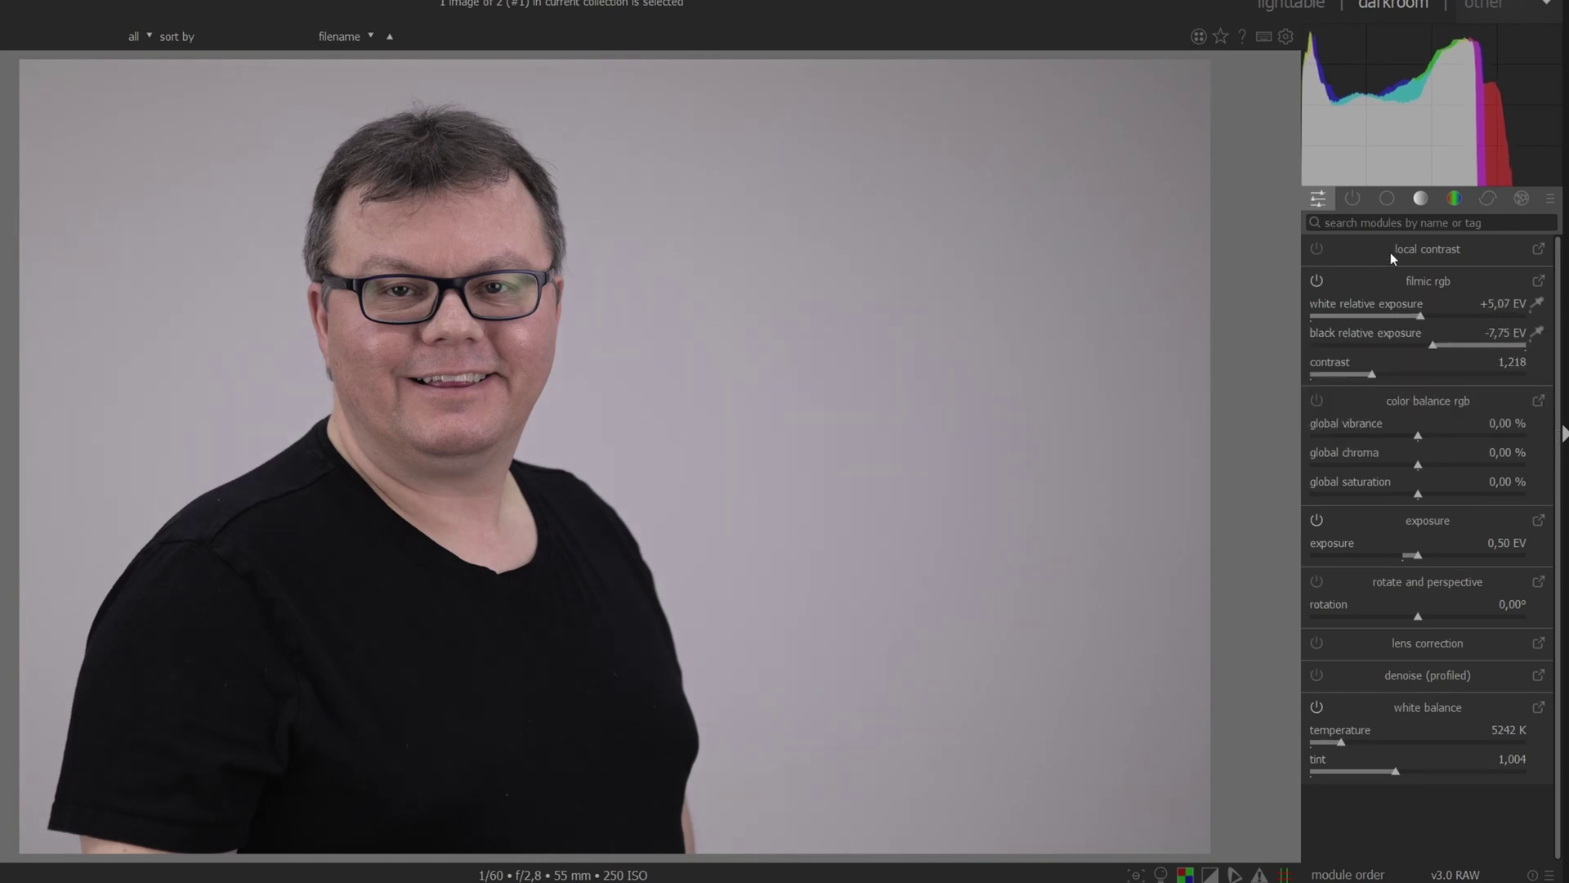
Try the local contrast module on the first portrait and switch it back off.
{"action": "left_click", "coordinate": [1318, 248]}
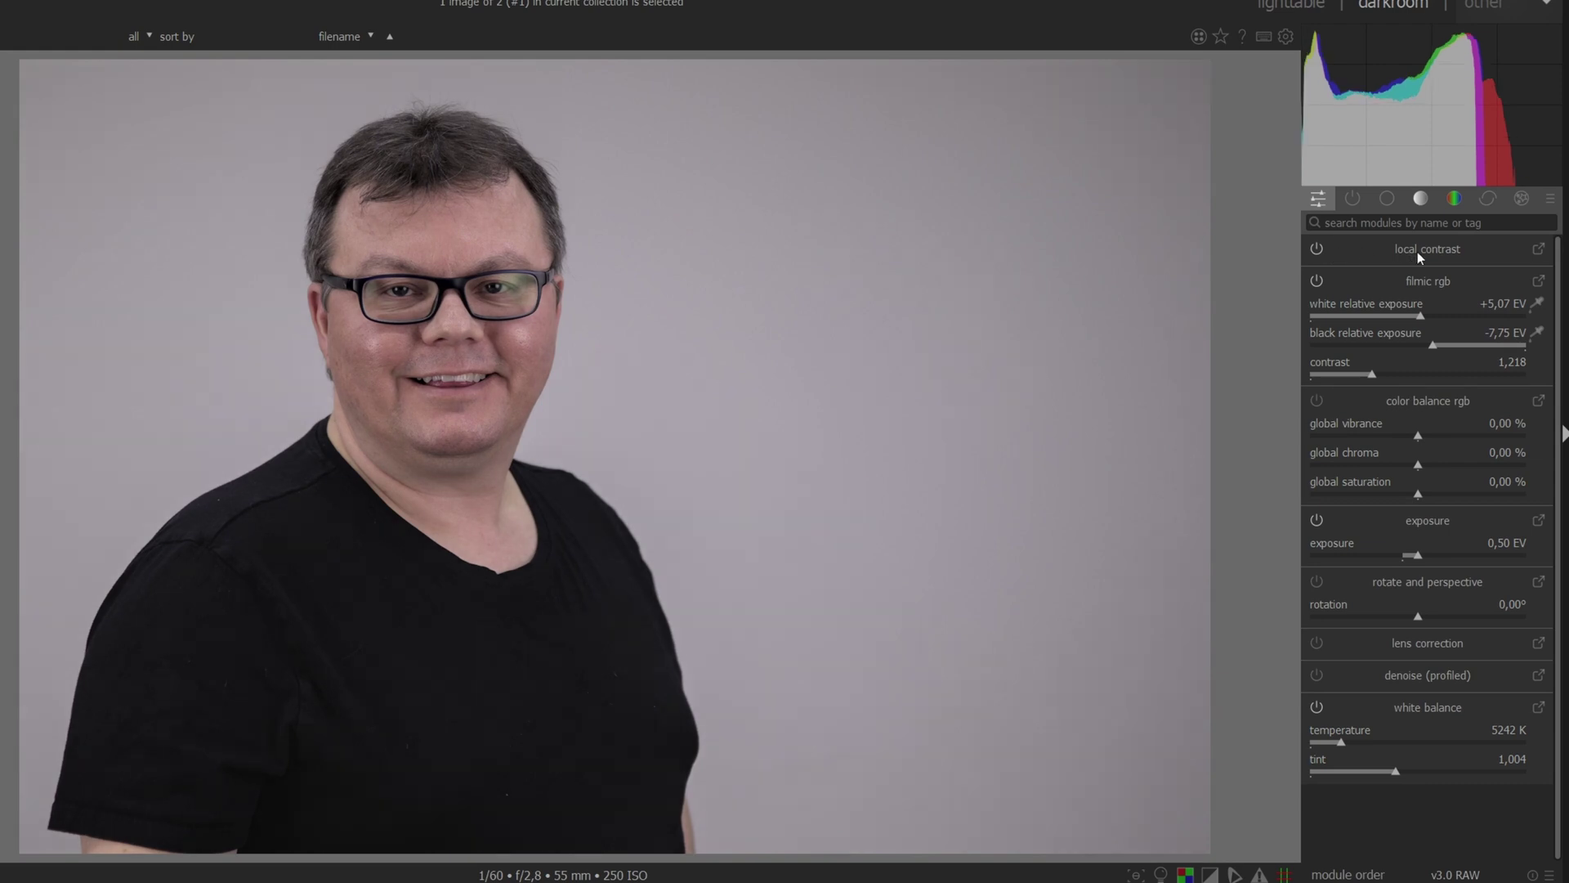
{"action": "left_click", "coordinate": [1310, 251]}
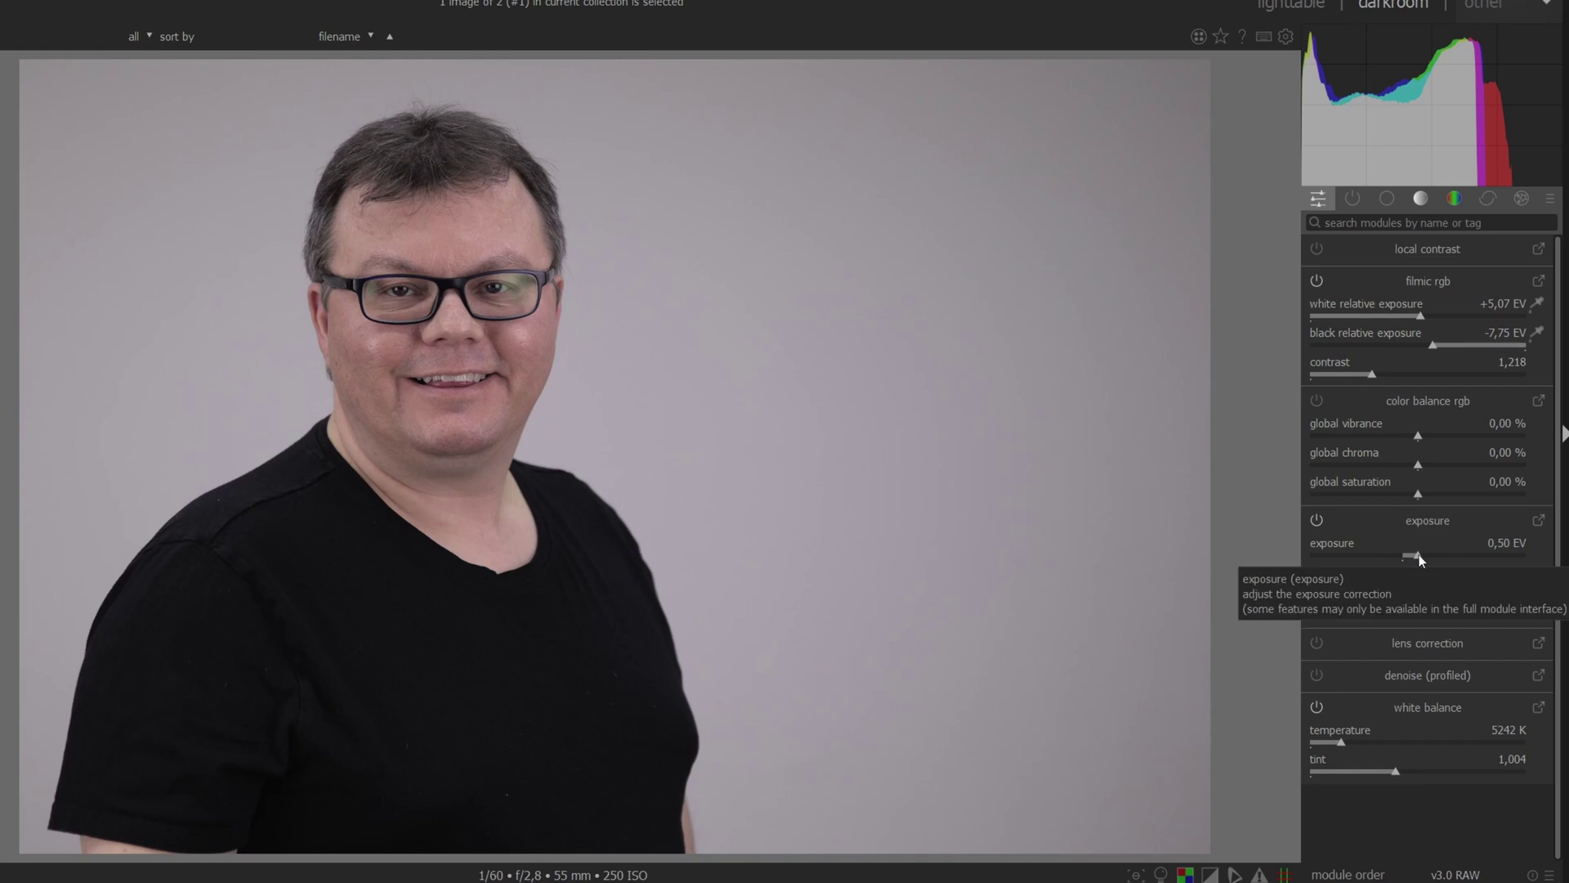
Raise the exposure of the first portrait to 1,26 EV.
{"action": "left_click_drag", "start_coordinate": [1420, 556], "coordinate": [1444, 552]}
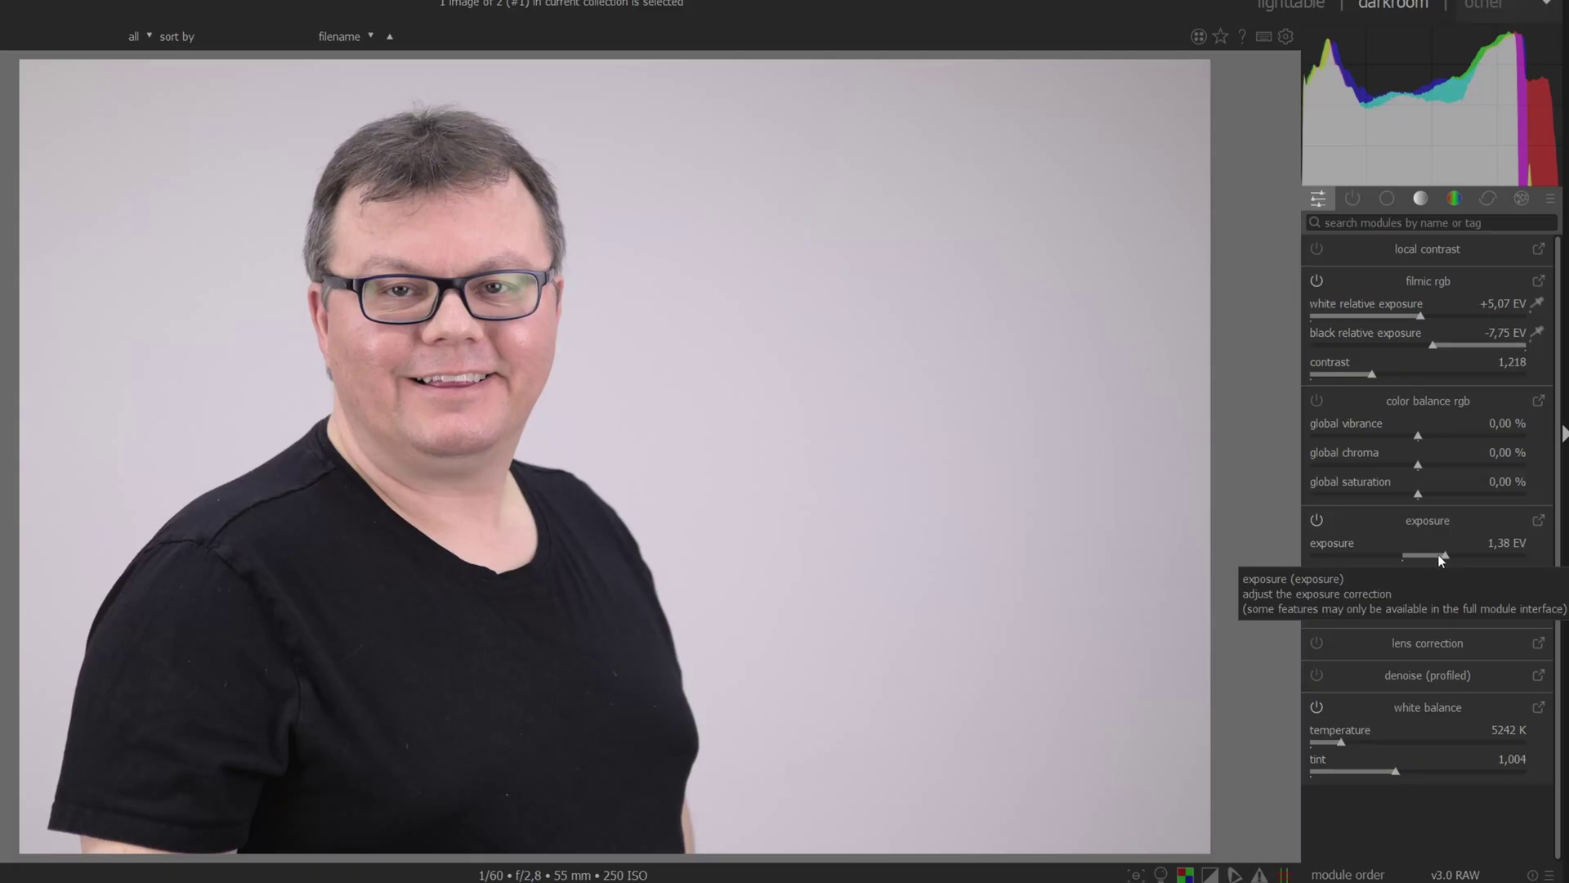
{"action": "left_click", "coordinate": [1440, 556]}
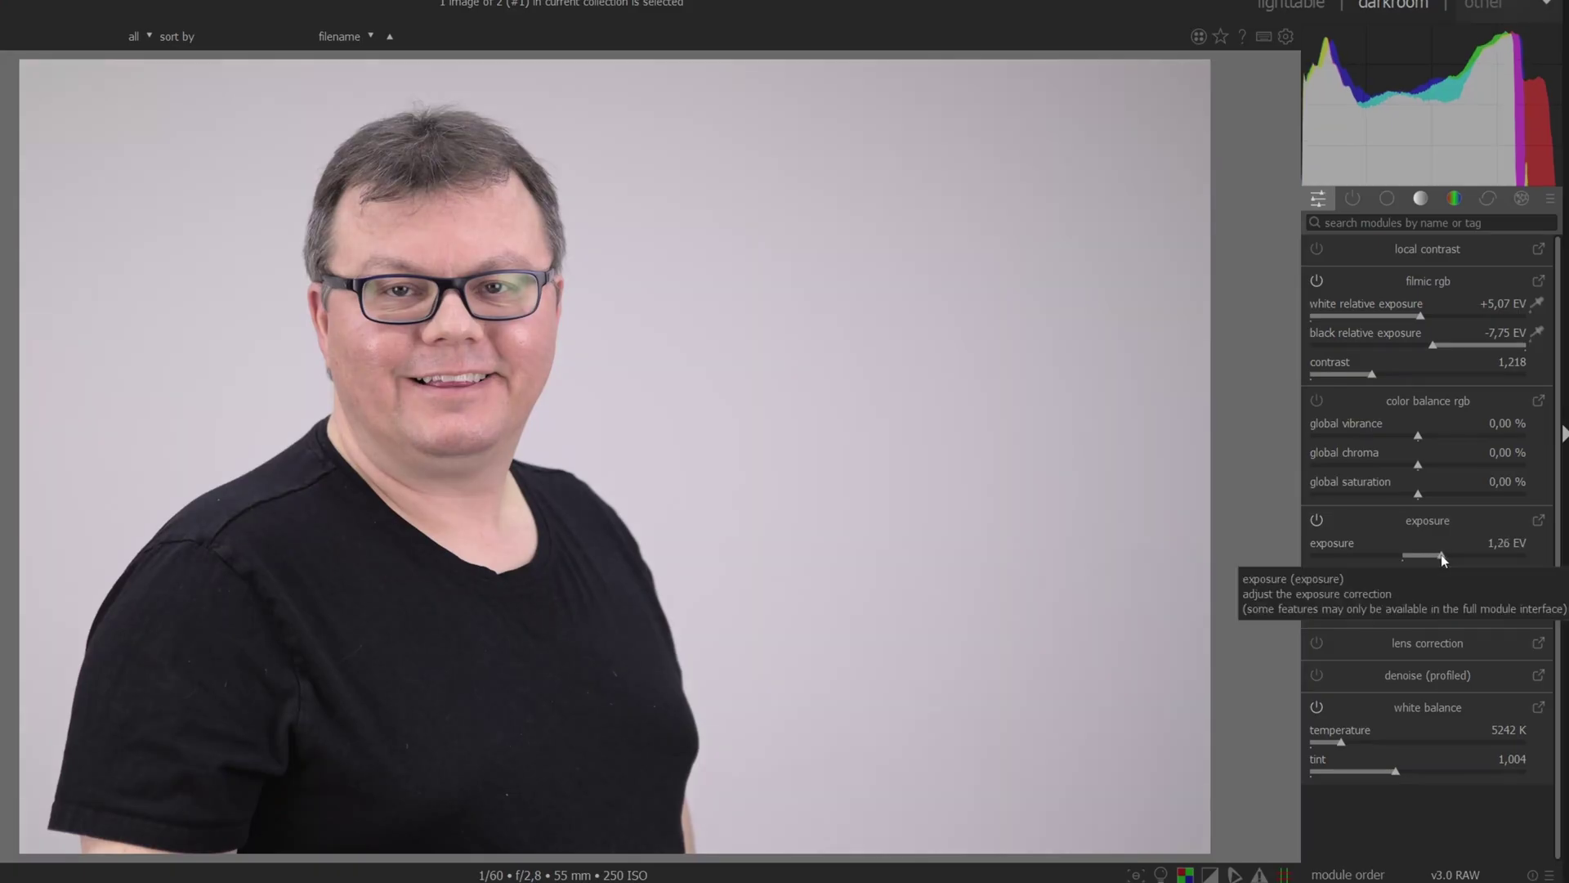
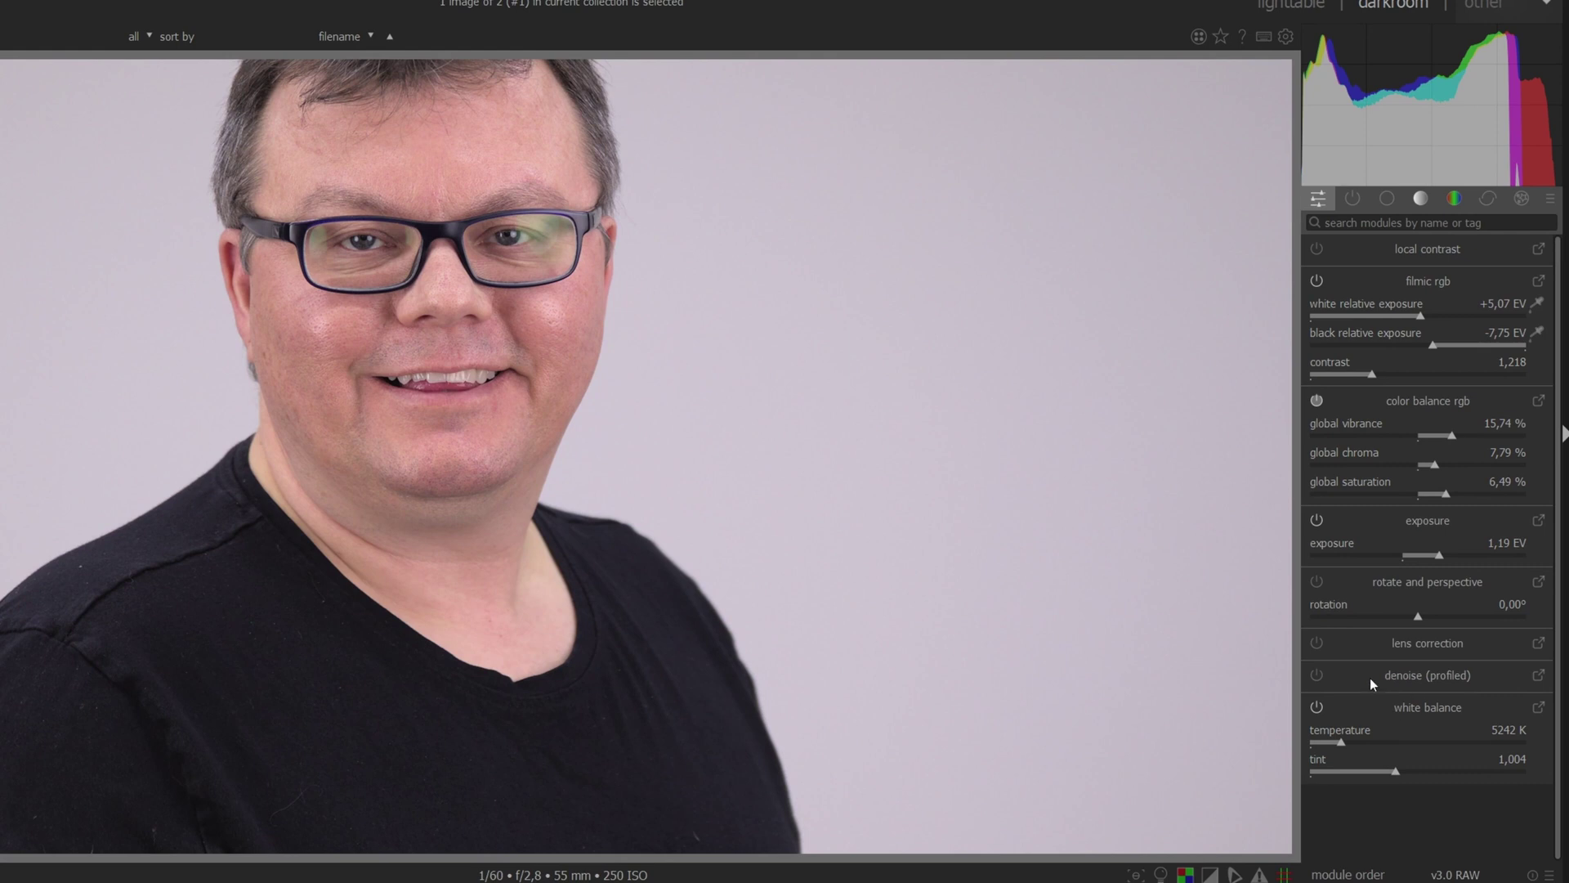
Enable denoise (profiled) for the first portrait and show the effects modules.
{"action": "left_click", "coordinate": [1316, 676]}
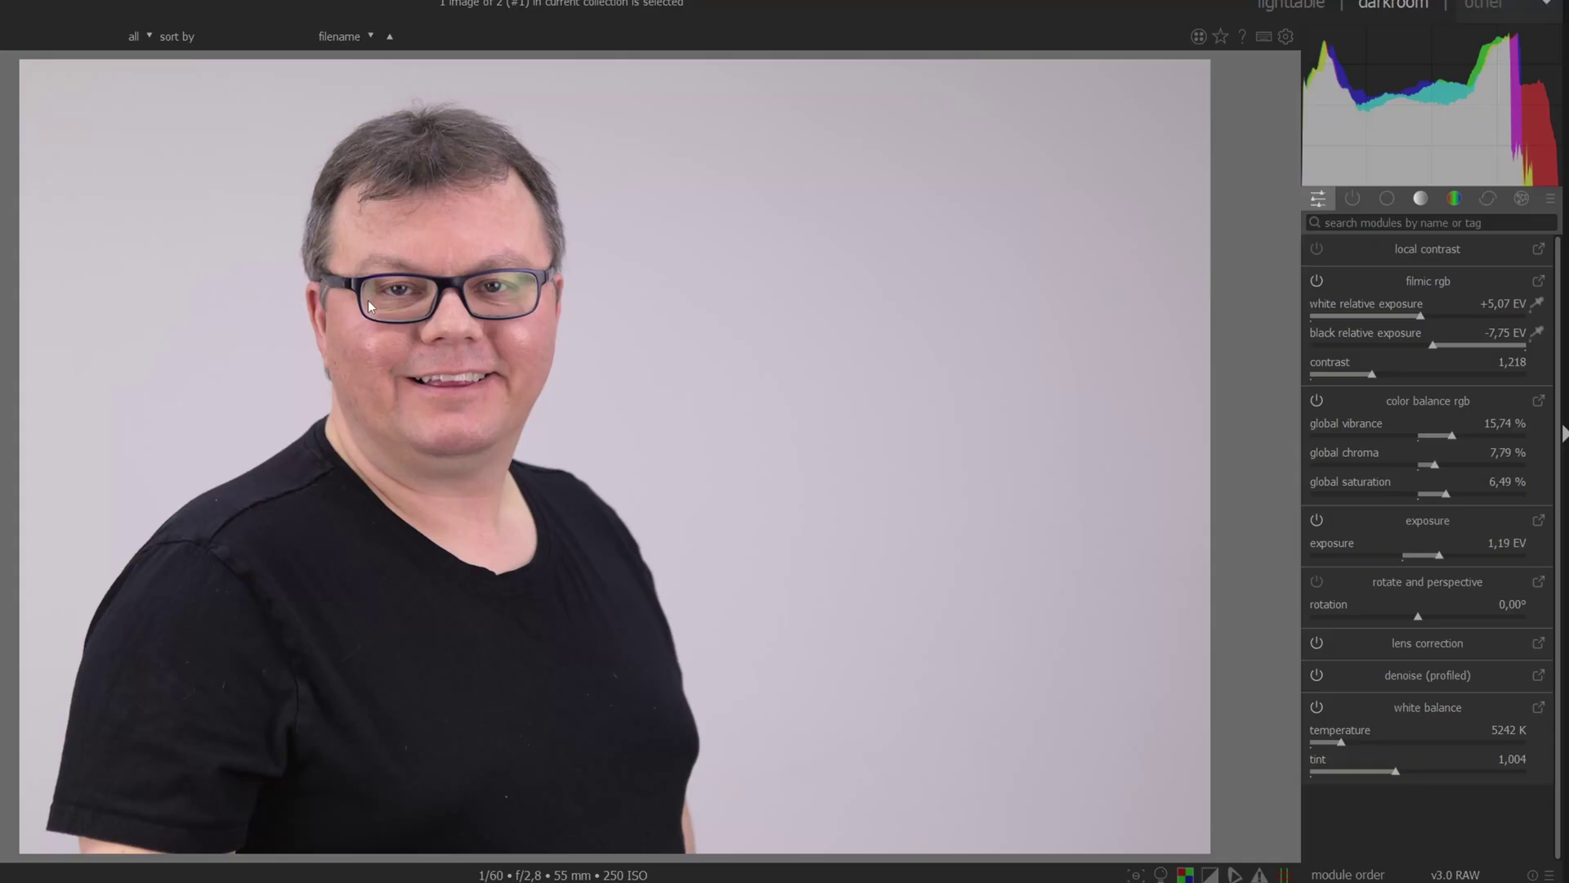
{"action": "left_click", "coordinate": [1520, 198]}
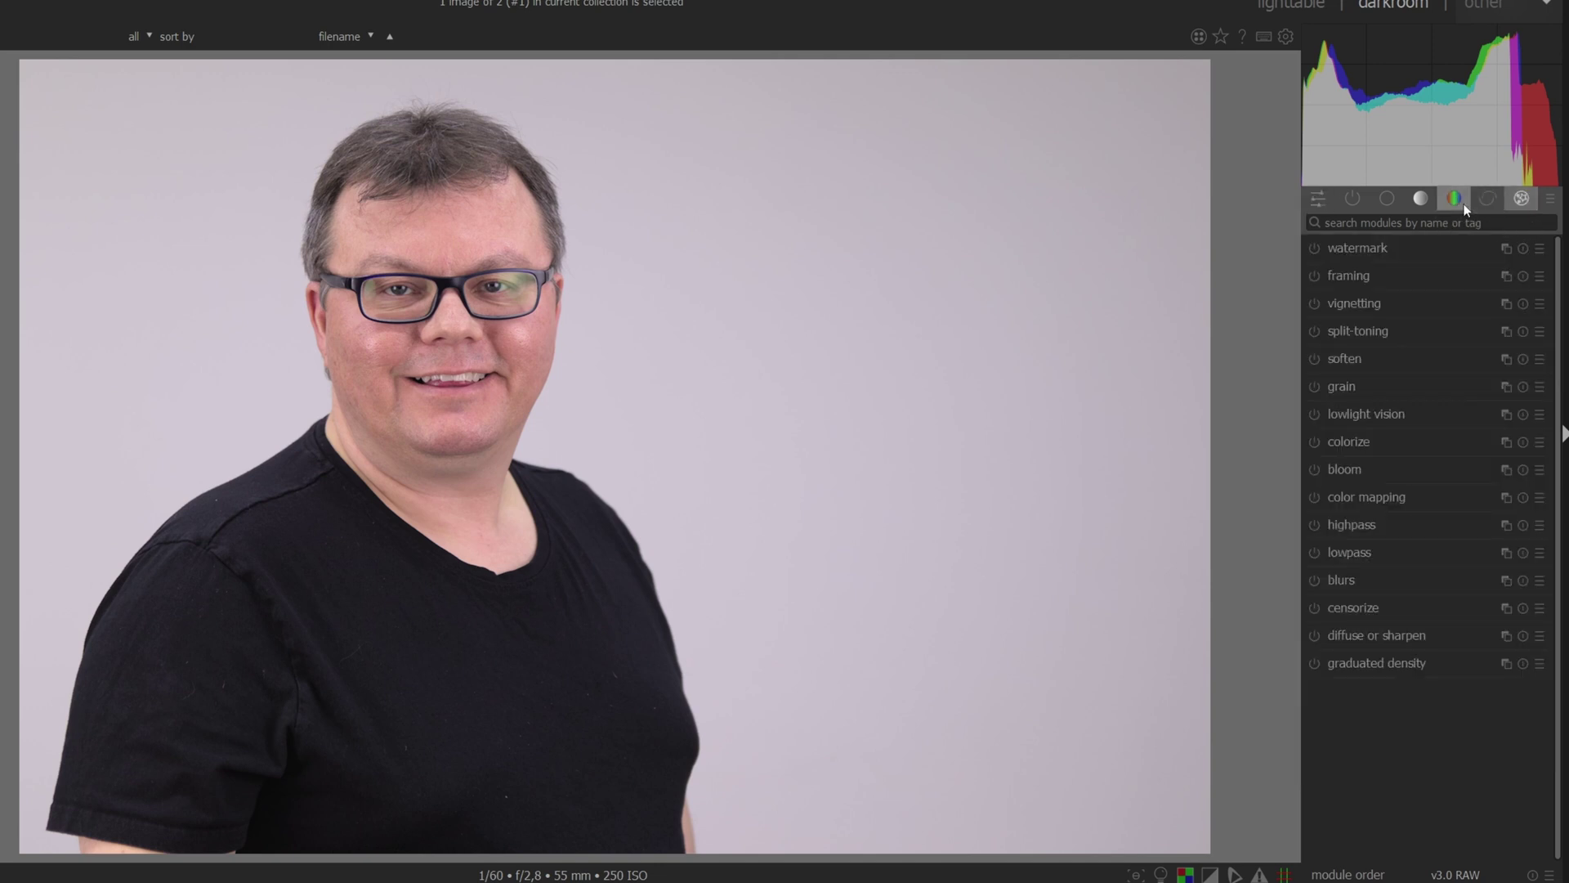
Enable the retouch module and heal the skin blemishes beside the mouth and on the cheek near the ear with circle shapes.
{"action": "left_click", "coordinate": [1487, 199]}
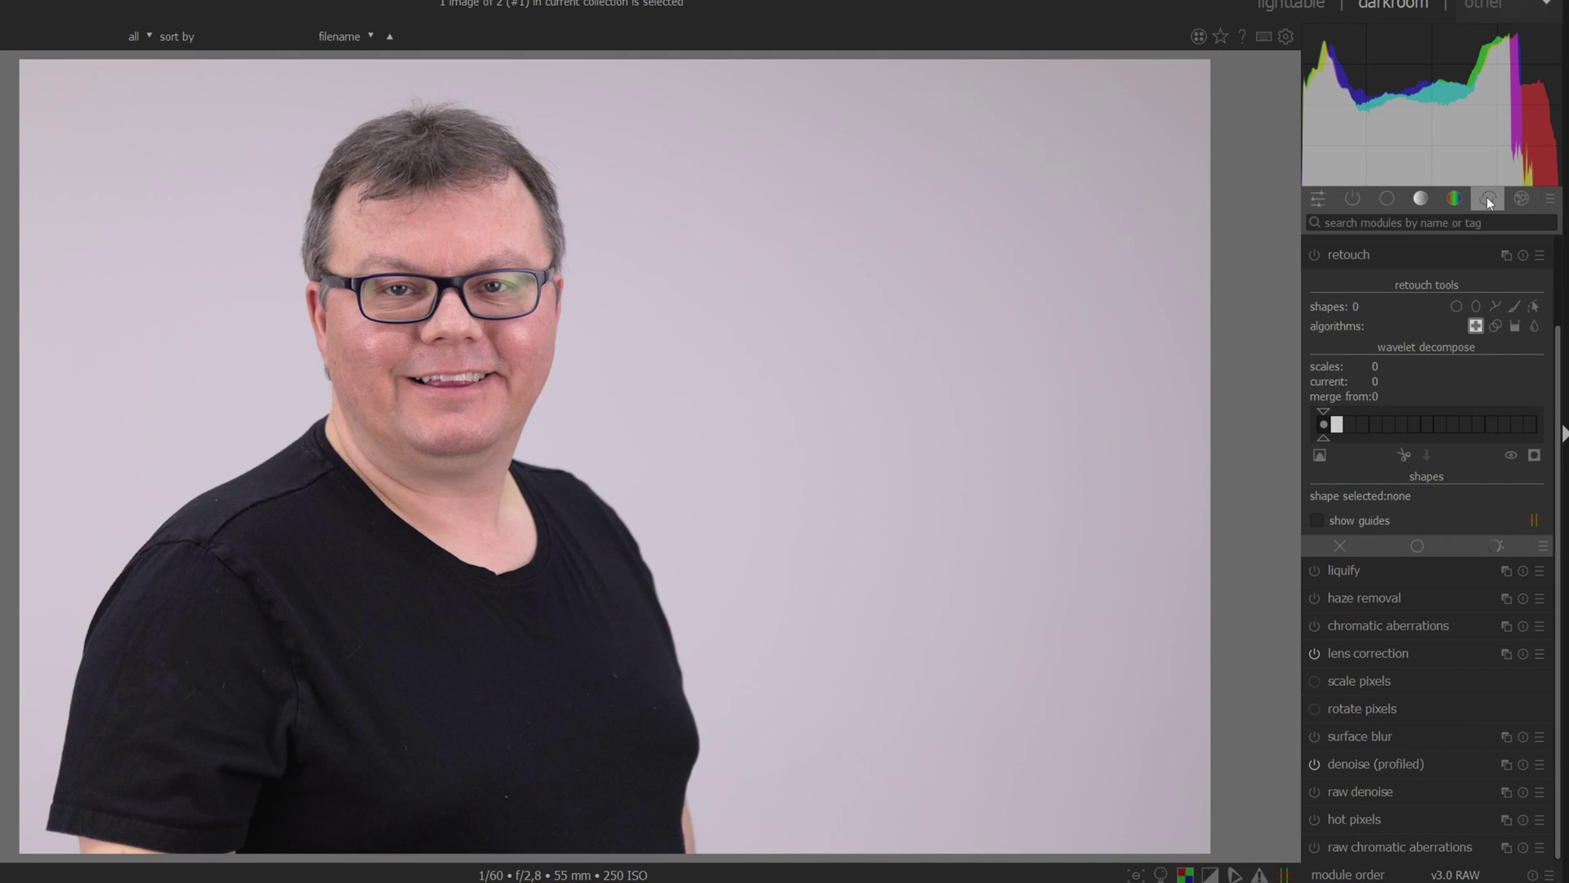
{"action": "left_click", "coordinate": [1315, 255]}
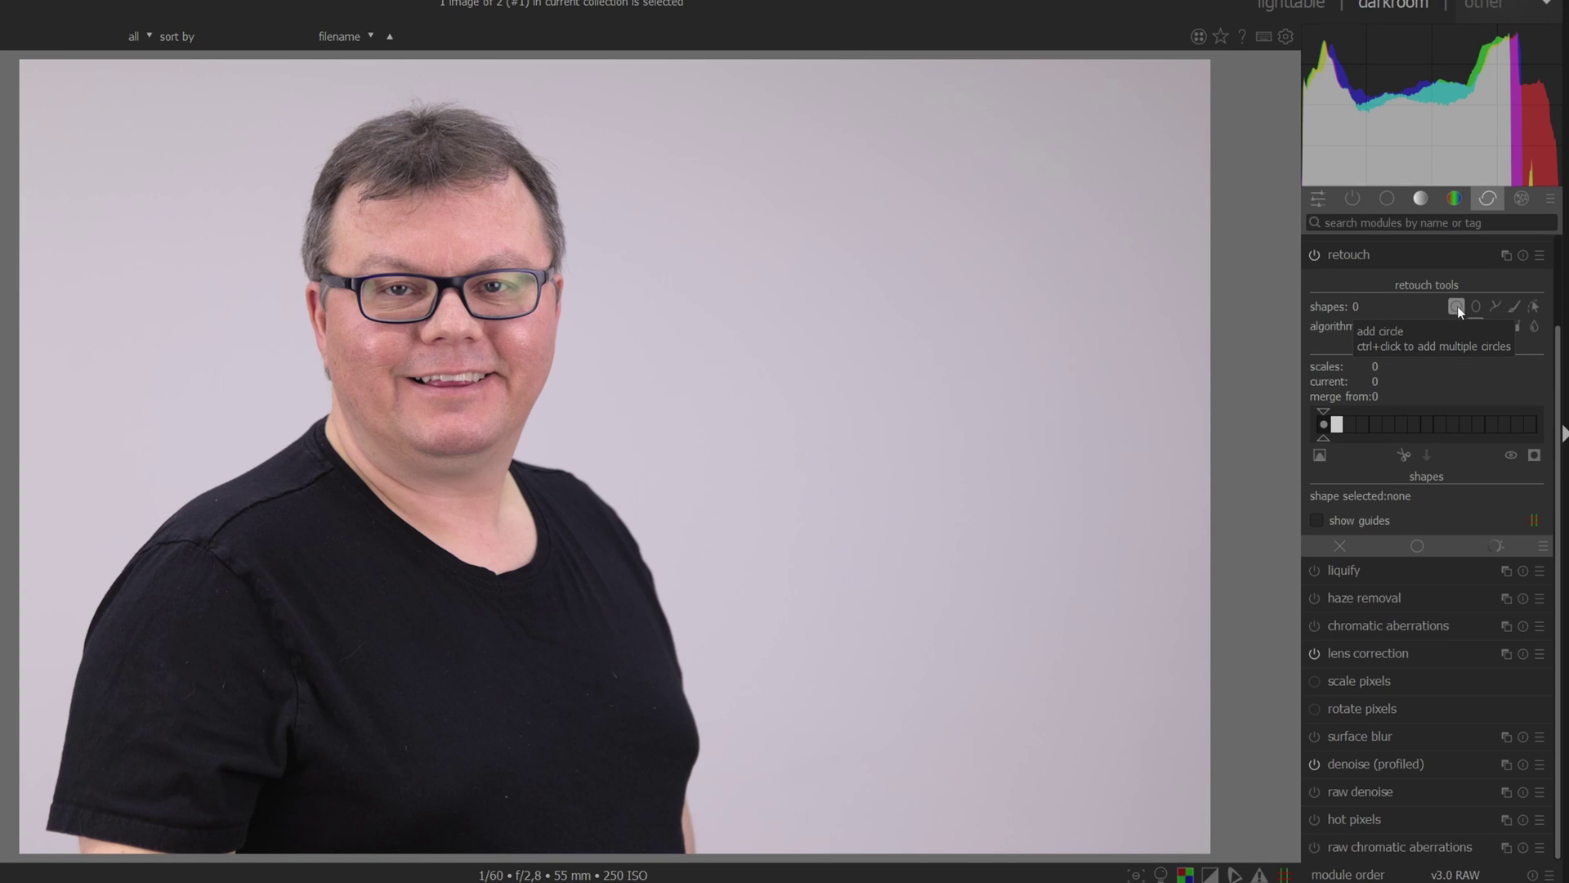
{"action": "left_click", "coordinate": [1457, 305]}
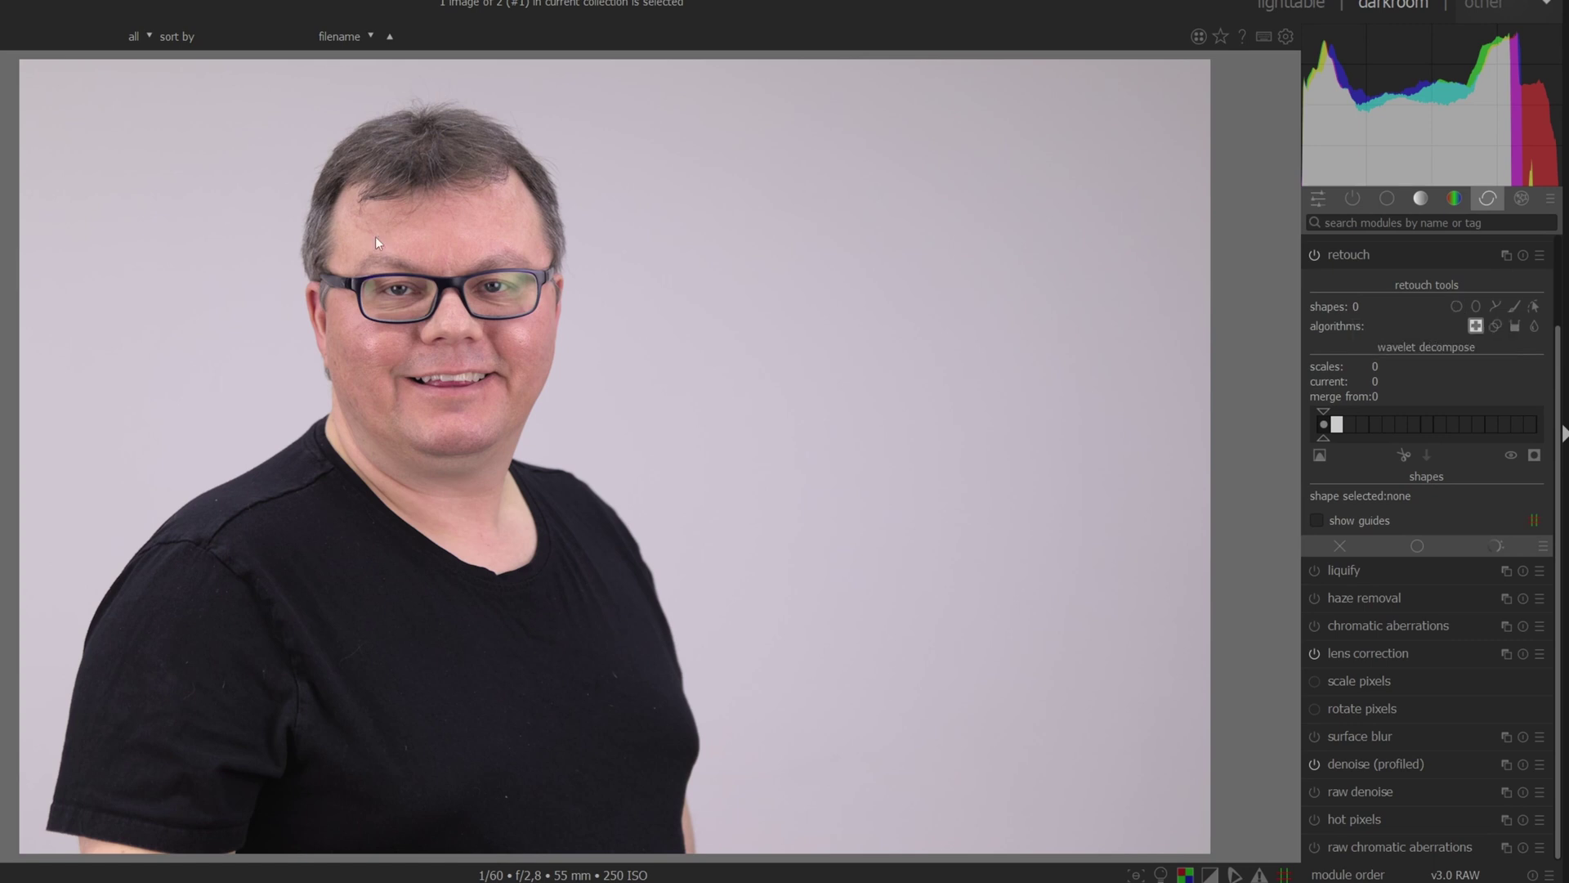
{"action": "scroll", "coordinate": [364, 218], "scroll_direction": "up", "scroll_amount": 3}
{"action": "scroll", "coordinate": [406, 285], "scroll_direction": "up", "scroll_amount": 2}
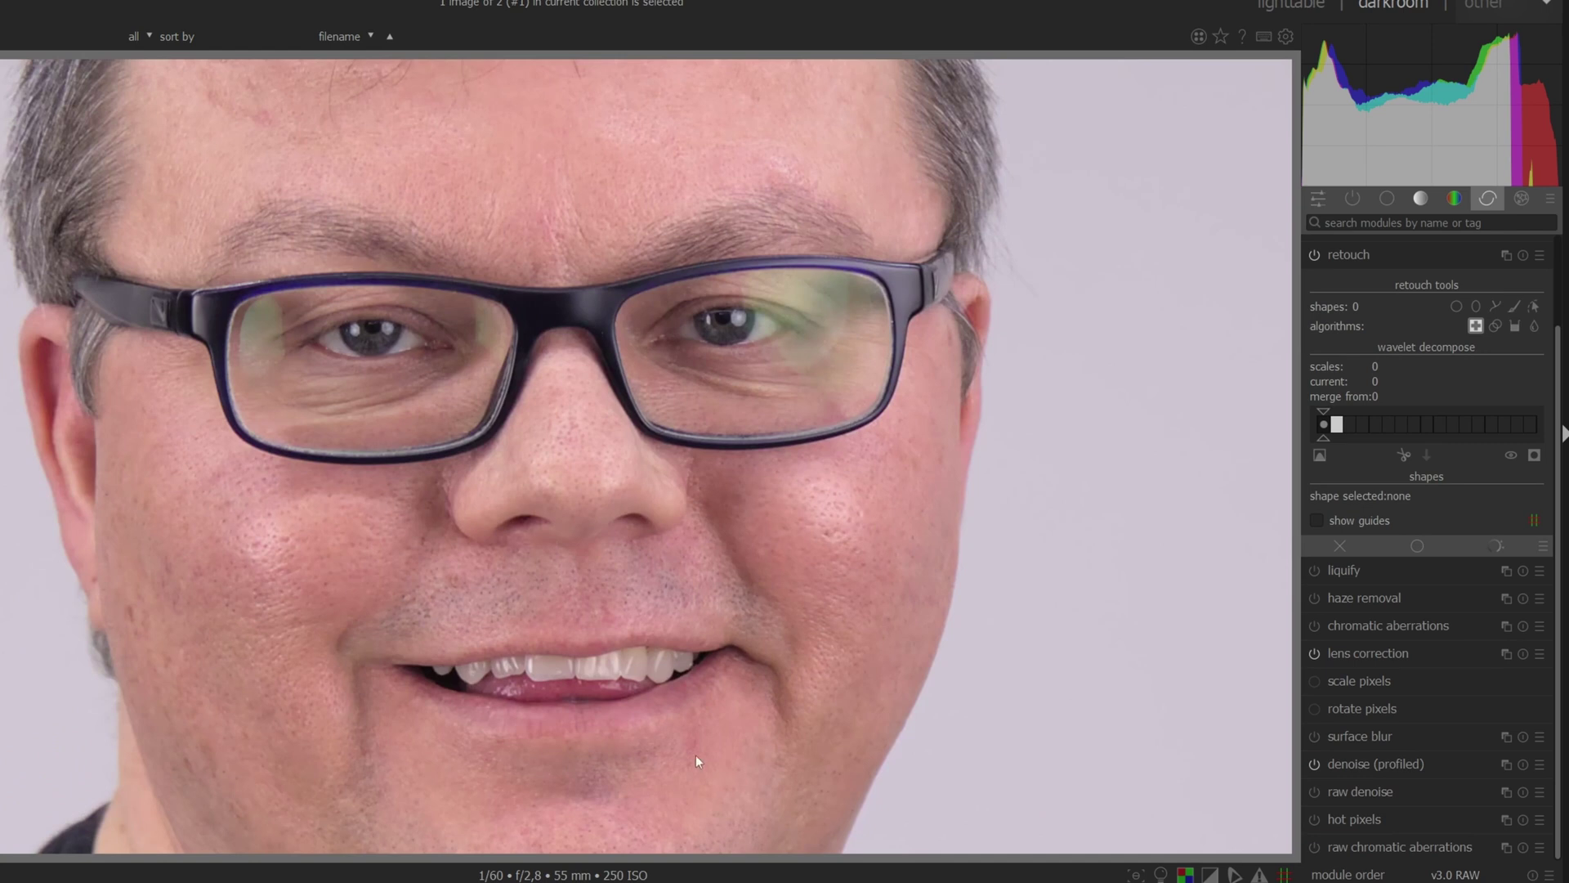
{"action": "left_click_drag", "start_coordinate": [692, 722], "coordinate": [736, 491]}
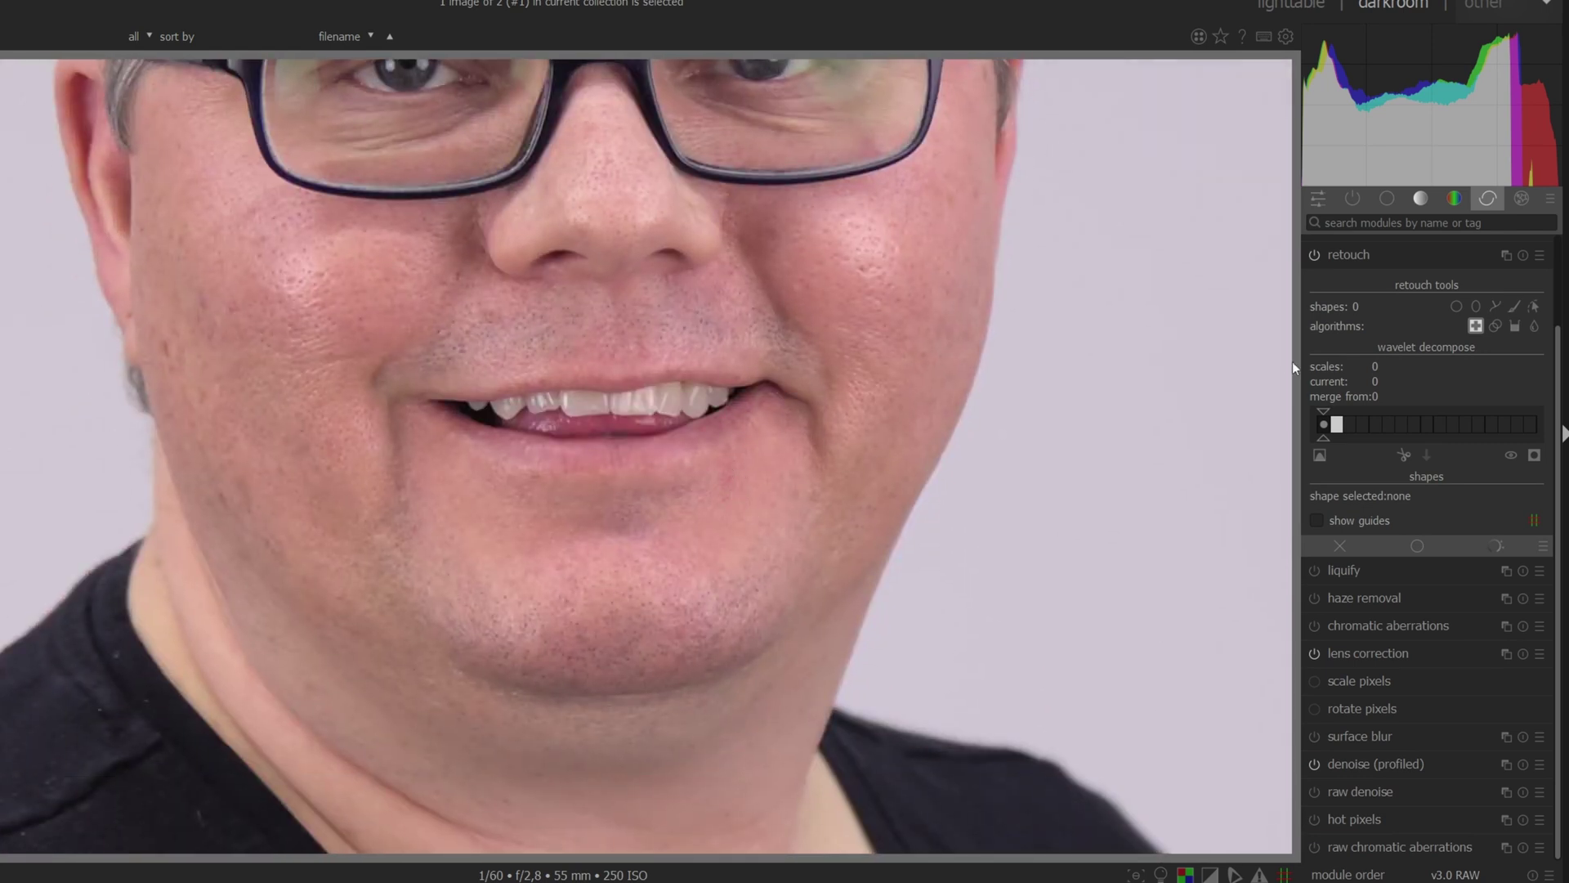
{"action": "left_click", "coordinate": [1456, 307]}
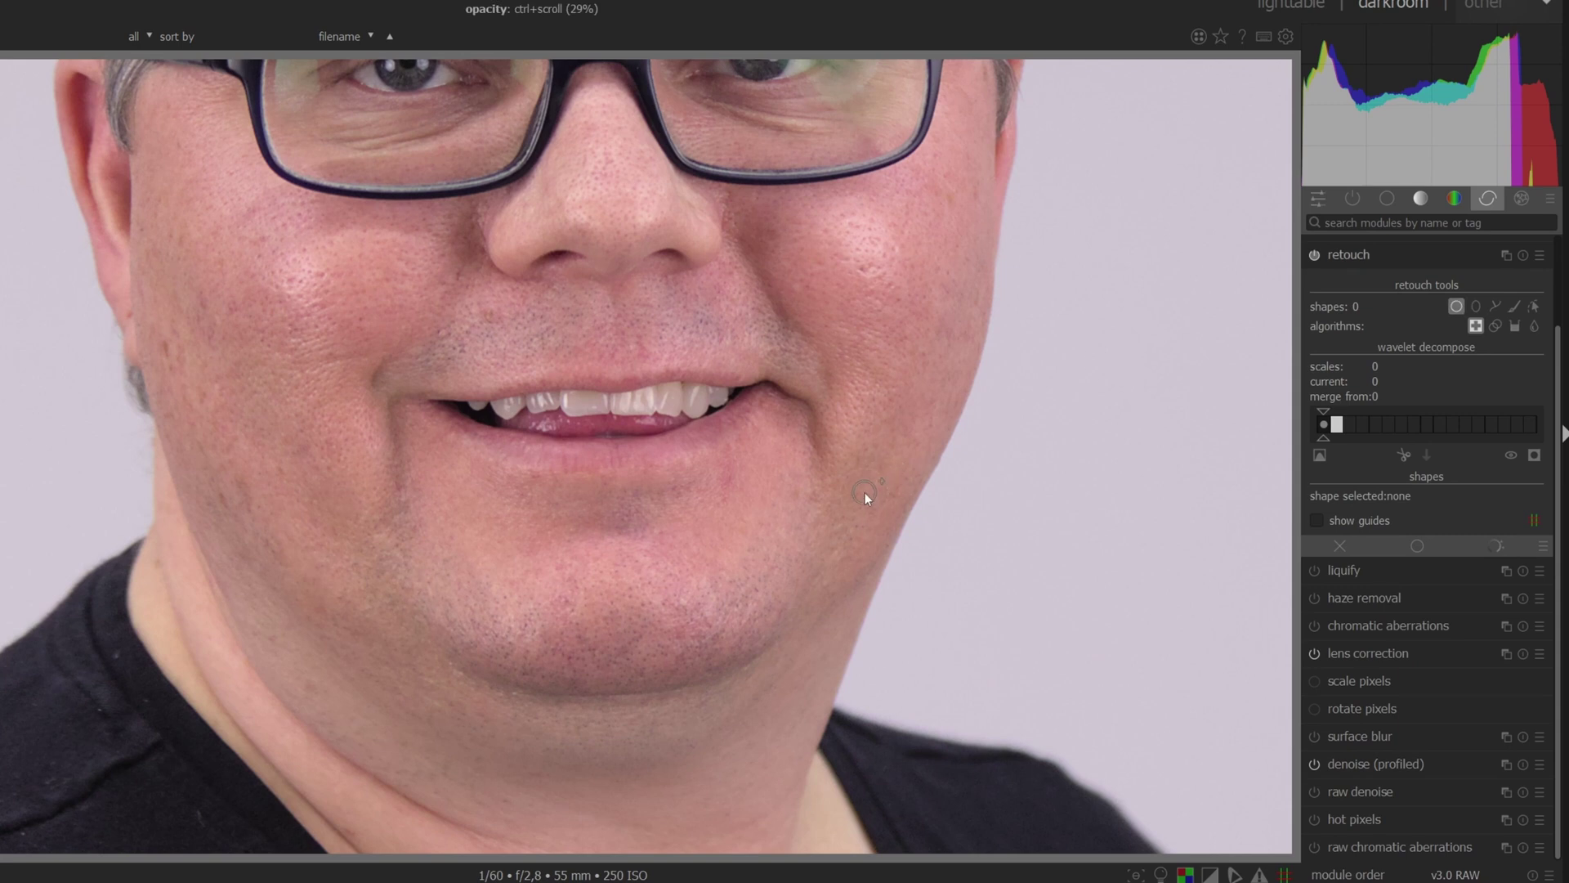
{"action": "left_click", "coordinate": [730, 480]}
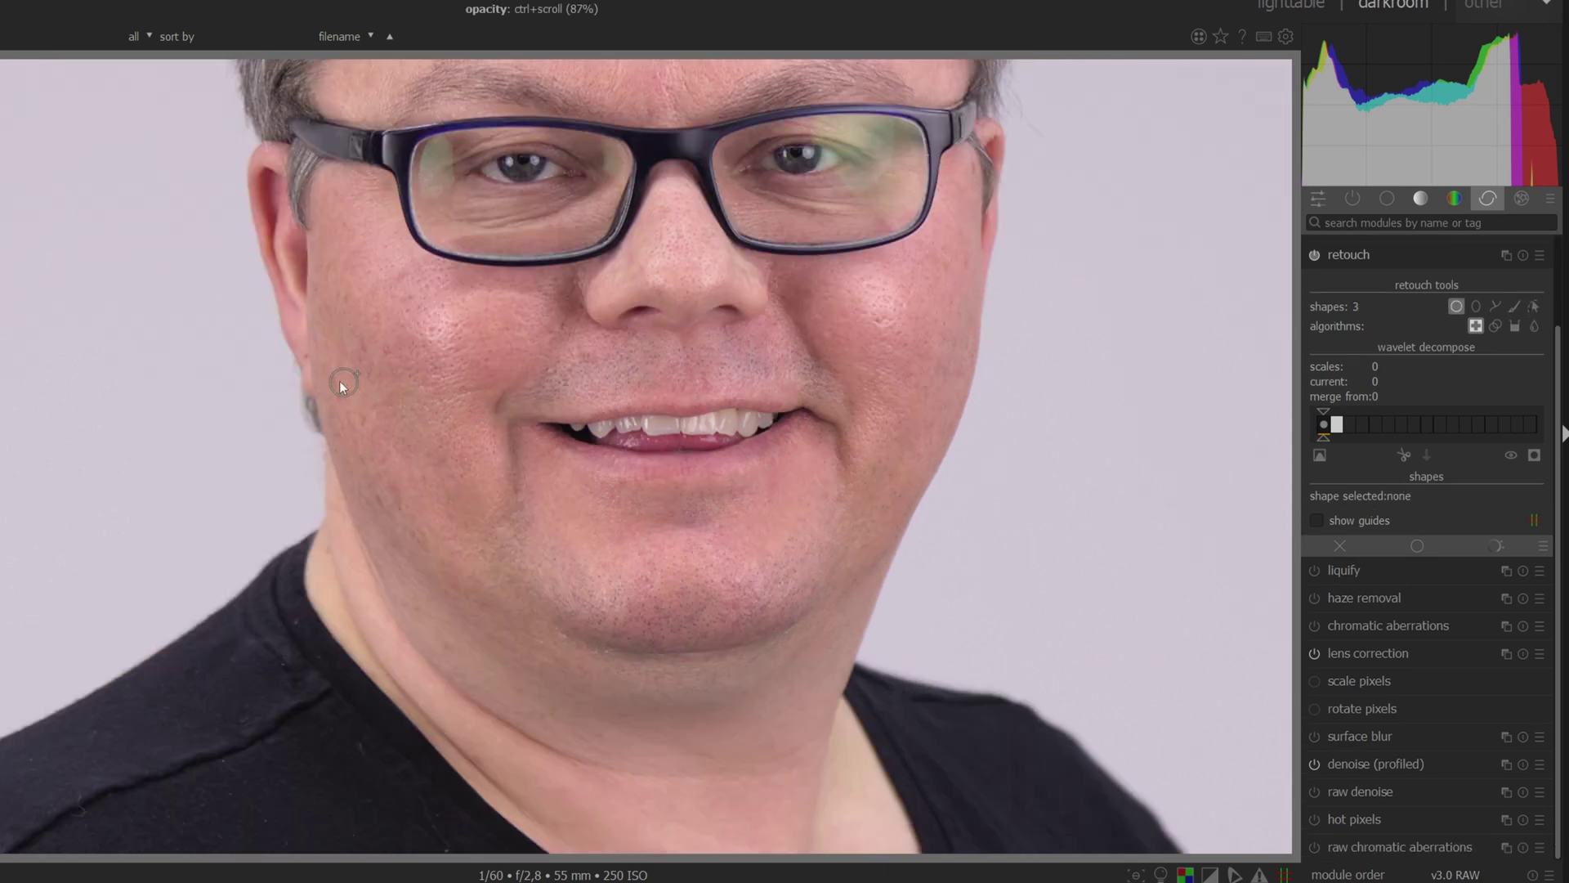
{"action": "left_click", "coordinate": [333, 383]}
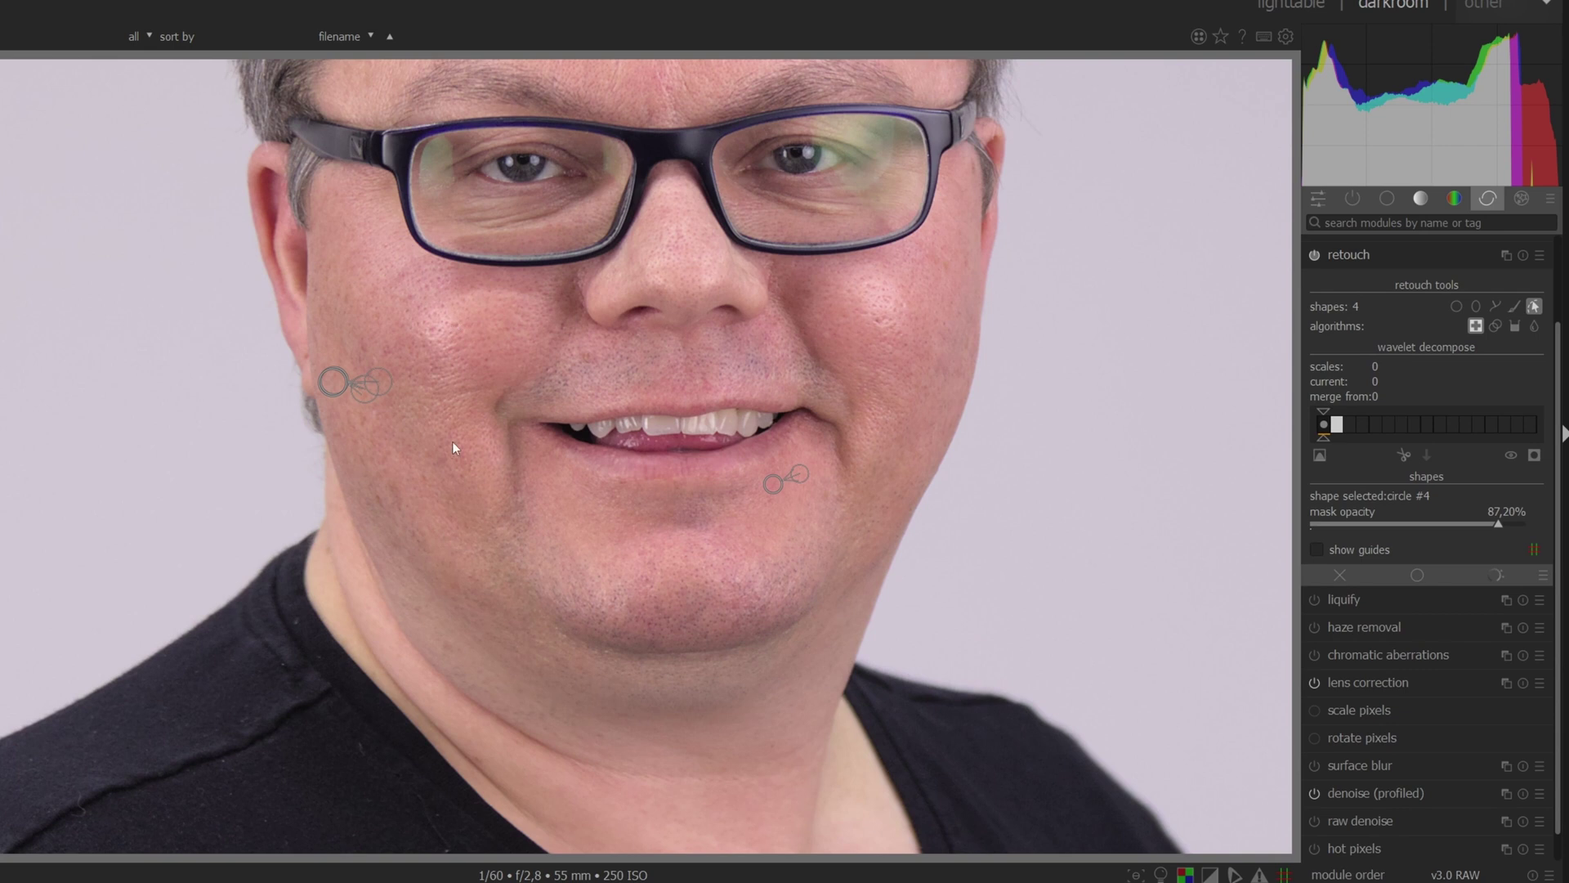
Heal the forehead blemish with a retouch circle of size 0,88%, taking its source from clean skin nearer the middle of the forehead.
{"action": "scroll", "coordinate": [452, 442], "scroll_direction": "up", "scroll_amount": 1}
{"action": "left_click_drag", "start_coordinate": [452, 395], "coordinate": [422, 694]}
{"action": "left_click_drag", "start_coordinate": [703, 167], "coordinate": [687, 344]}
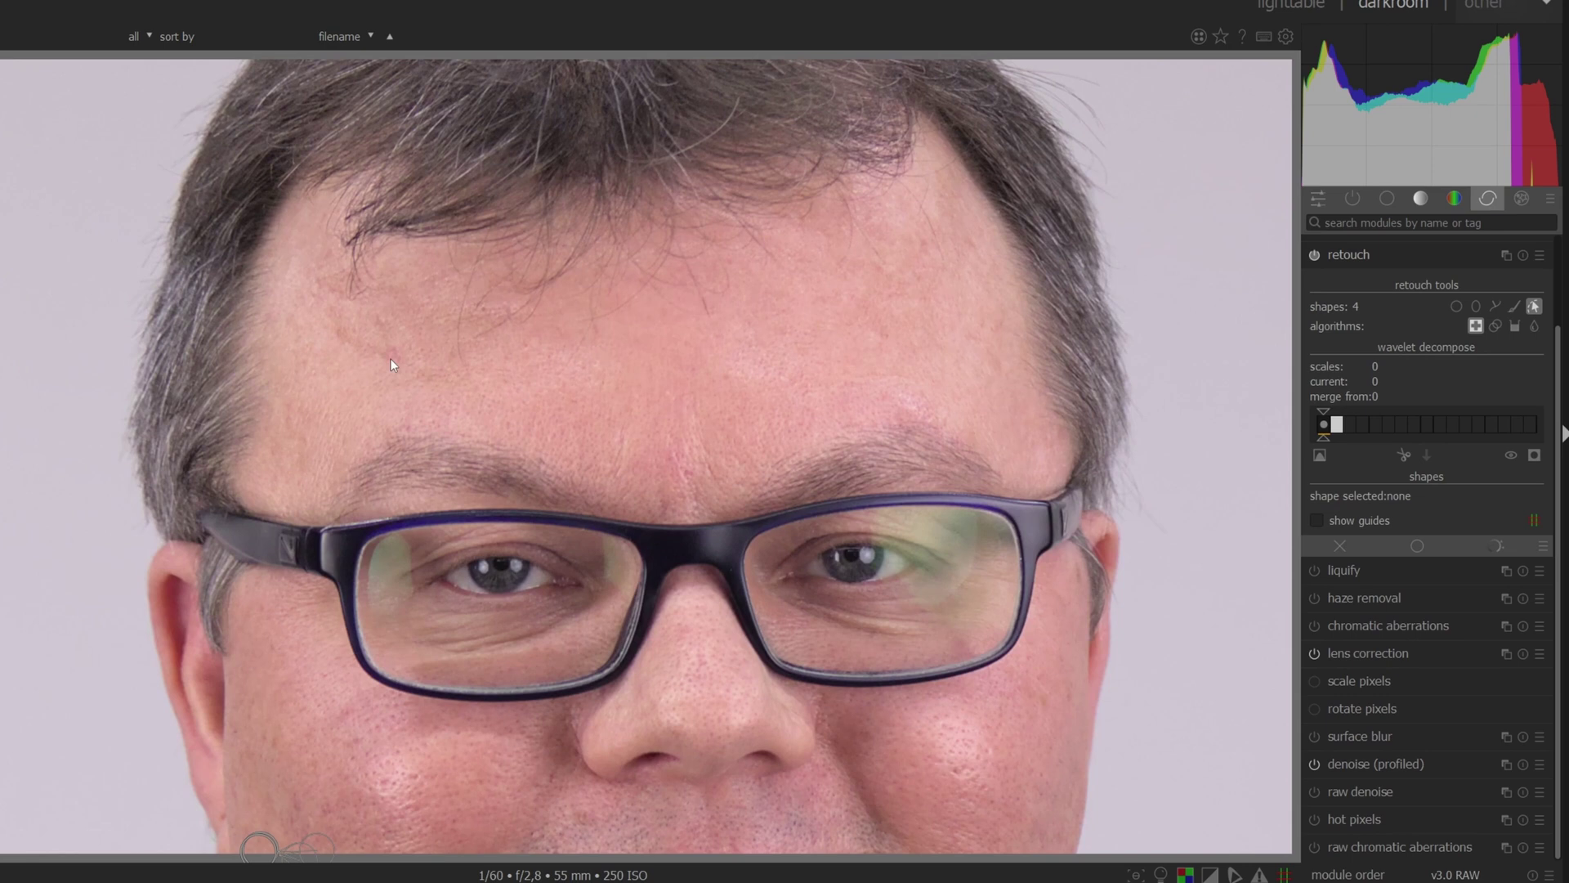
{"action": "left_click", "coordinate": [1455, 305]}
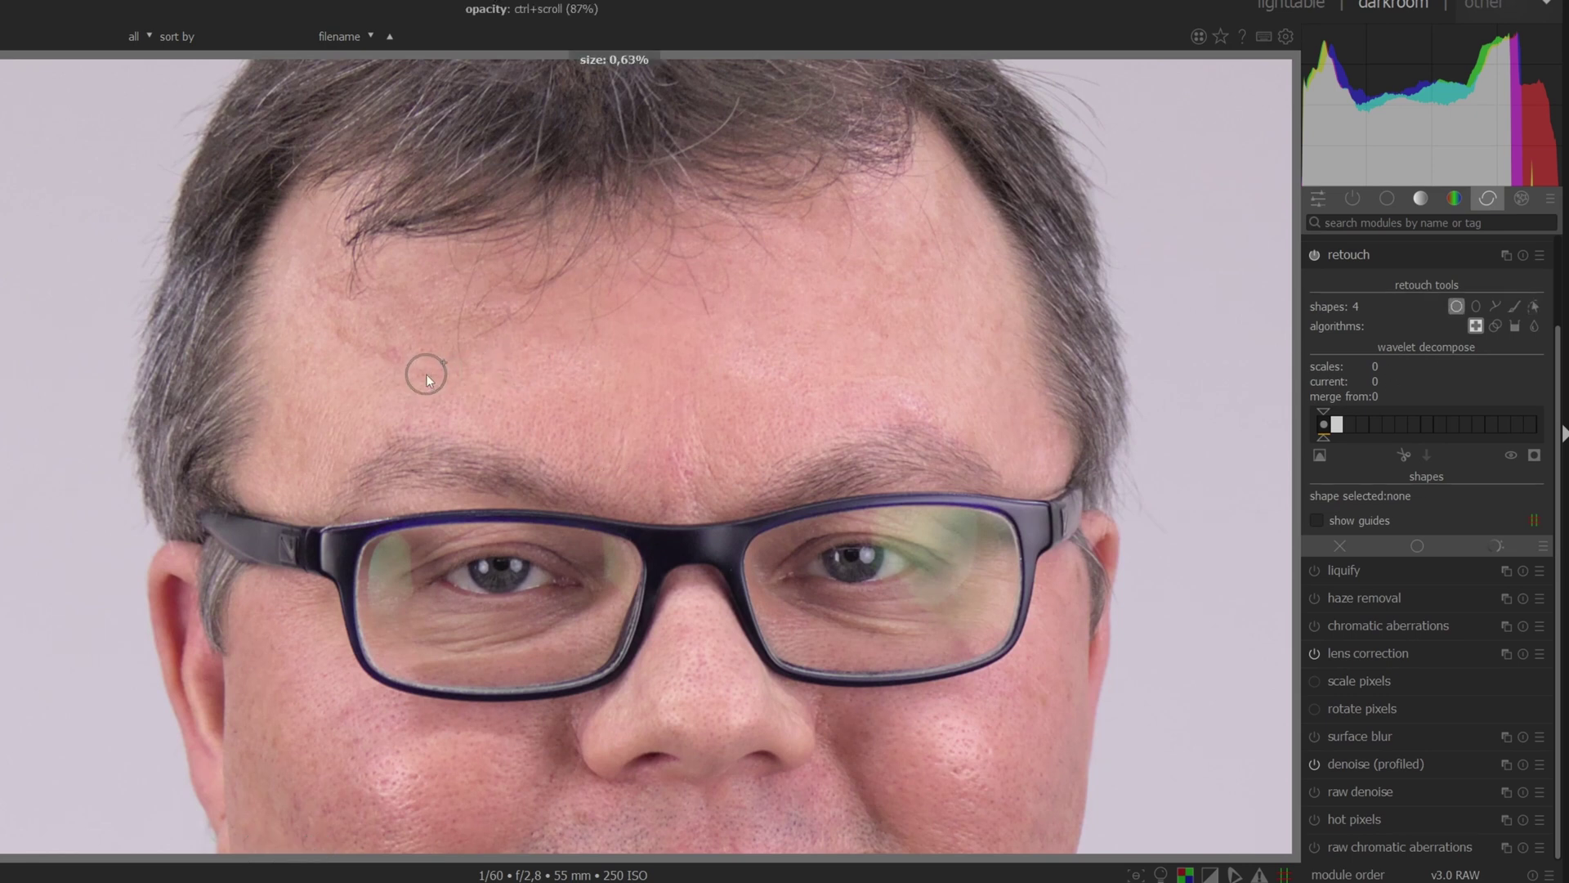
{"action": "left_click", "coordinate": [394, 356]}
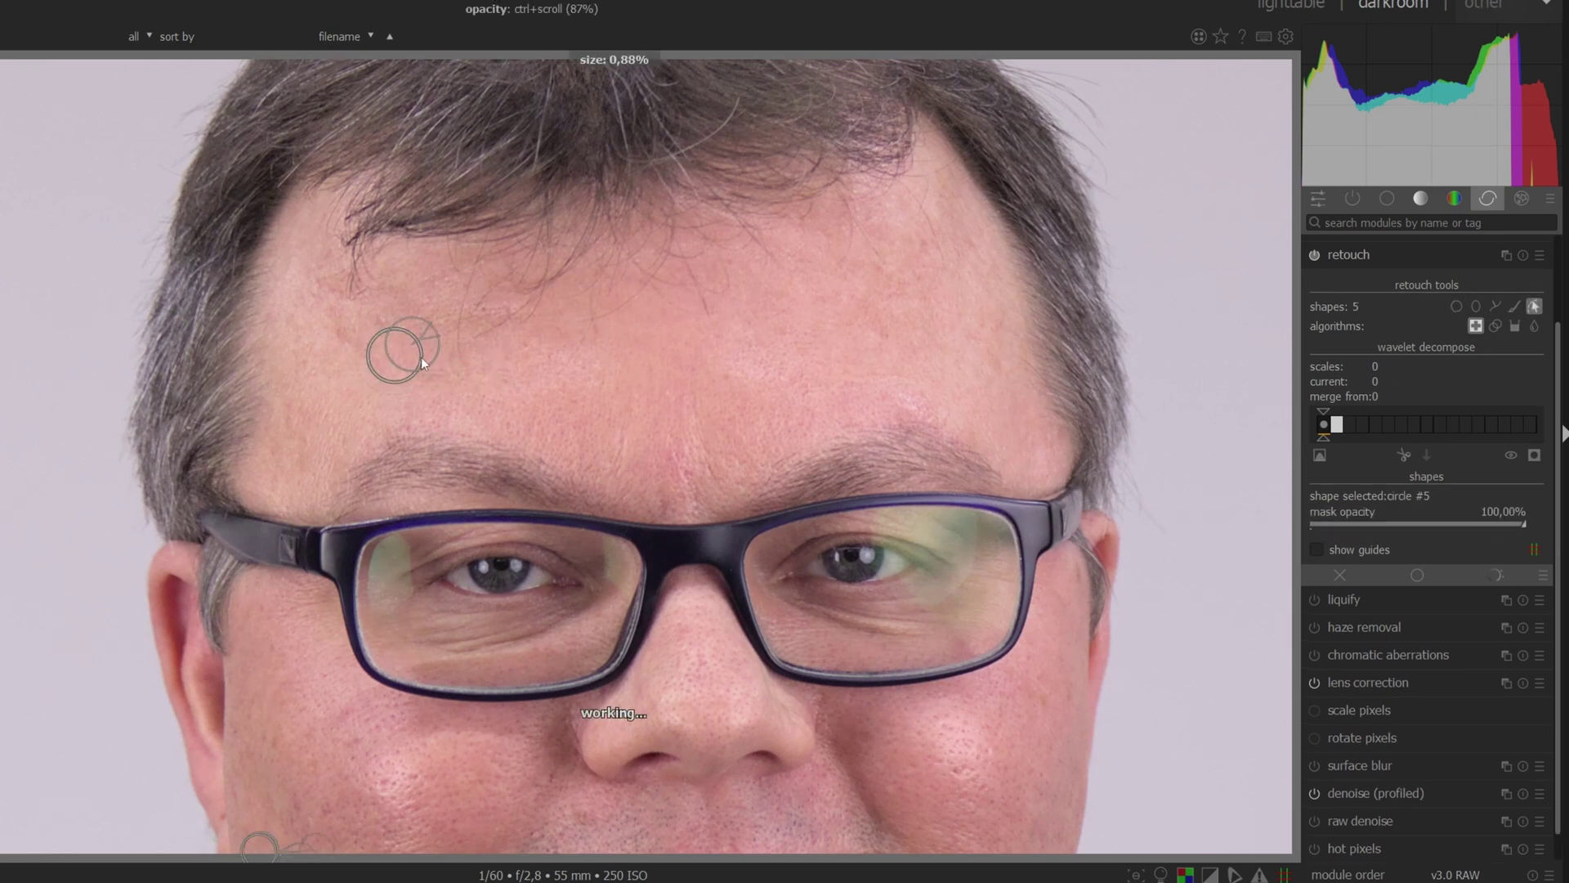
{"action": "mouse_move", "coordinate": [427, 332]}
{"action": "left_mouse_down"}
{"action": "mouse_move", "coordinate": [553, 398]}
{"action": "mouse_move", "coordinate": [555, 372]}
{"action": "left_mouse_up"}
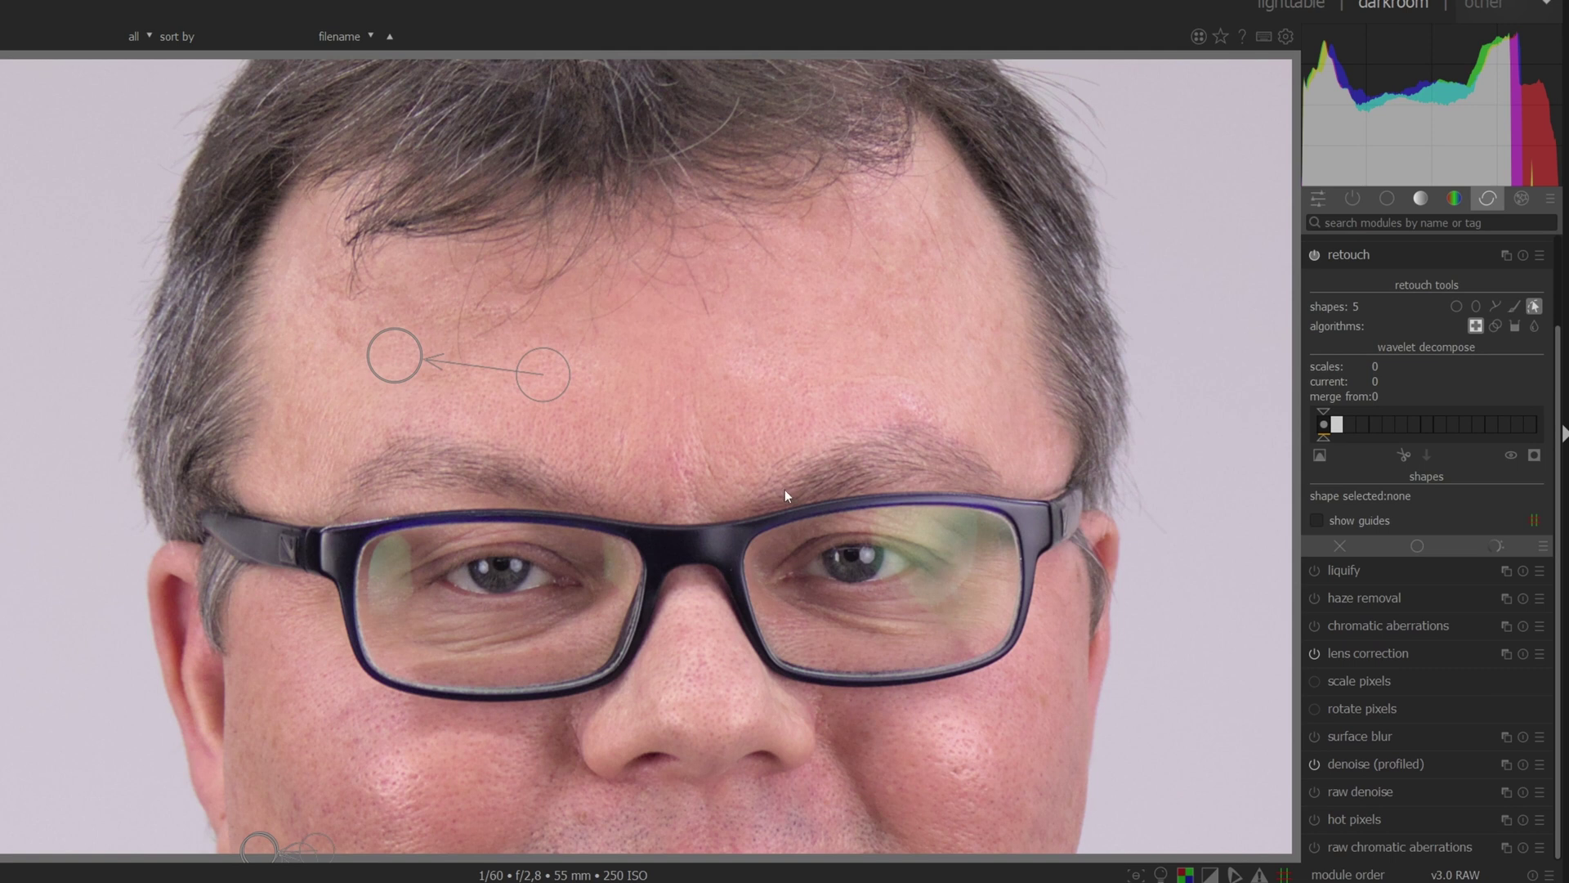
Enable colorize with hue 7,20°, saturation 50%, lightness 50,35% and source mix 48,58%, and brush its mask over the forehead.
{"action": "scroll", "coordinate": [785, 490], "scroll_direction": "down", "scroll_amount": 3}
{"action": "left_click_drag", "start_coordinate": [899, 711], "coordinate": [708, 499]}
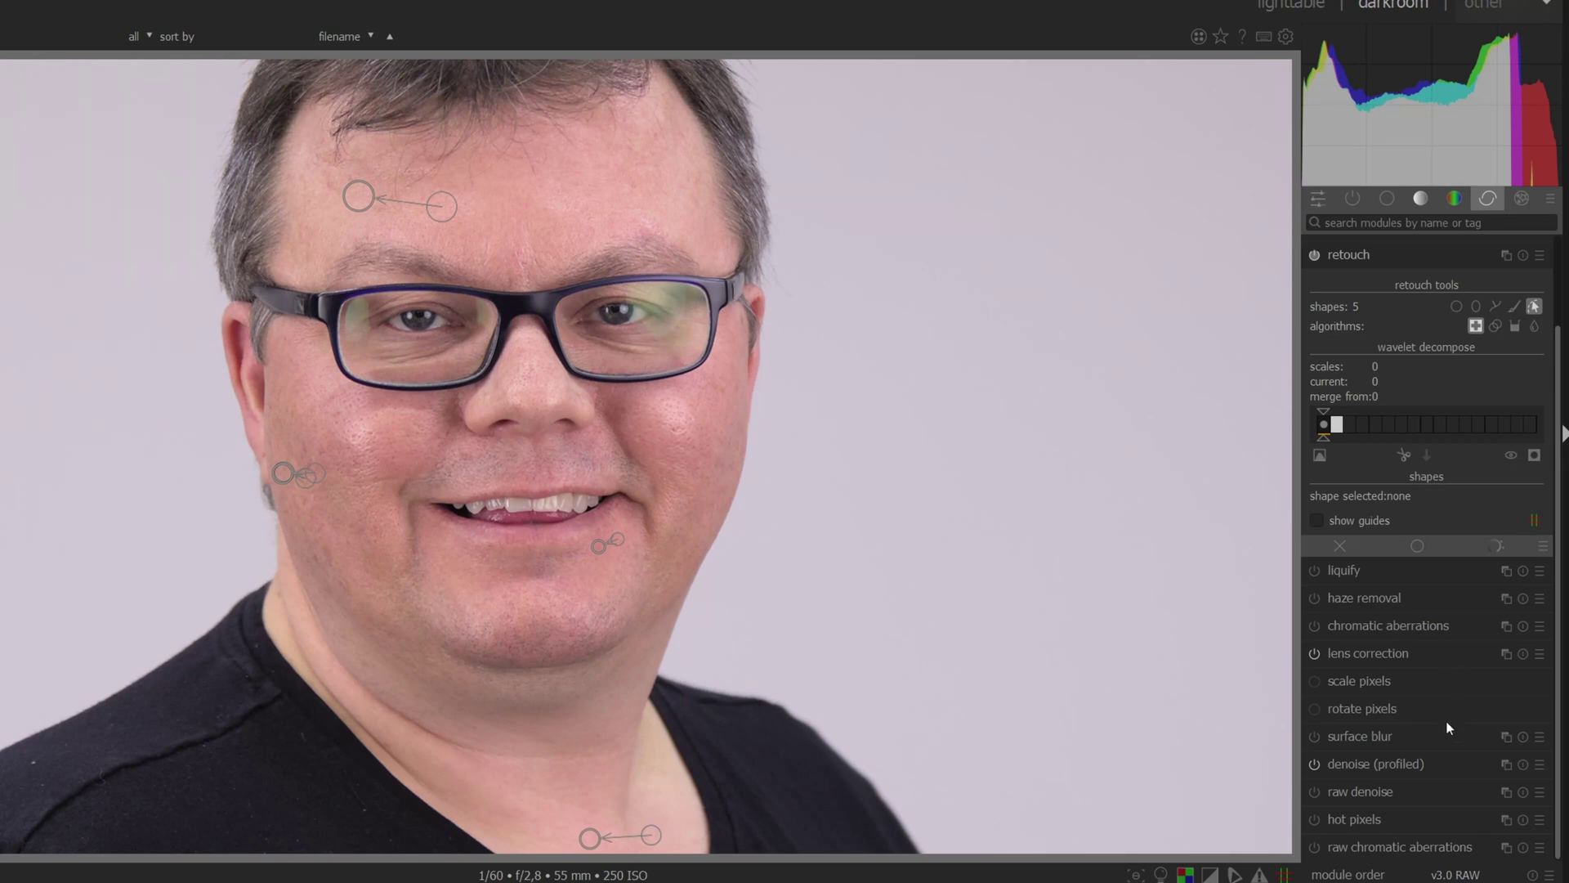
{"action": "left_click", "coordinate": [1520, 199]}
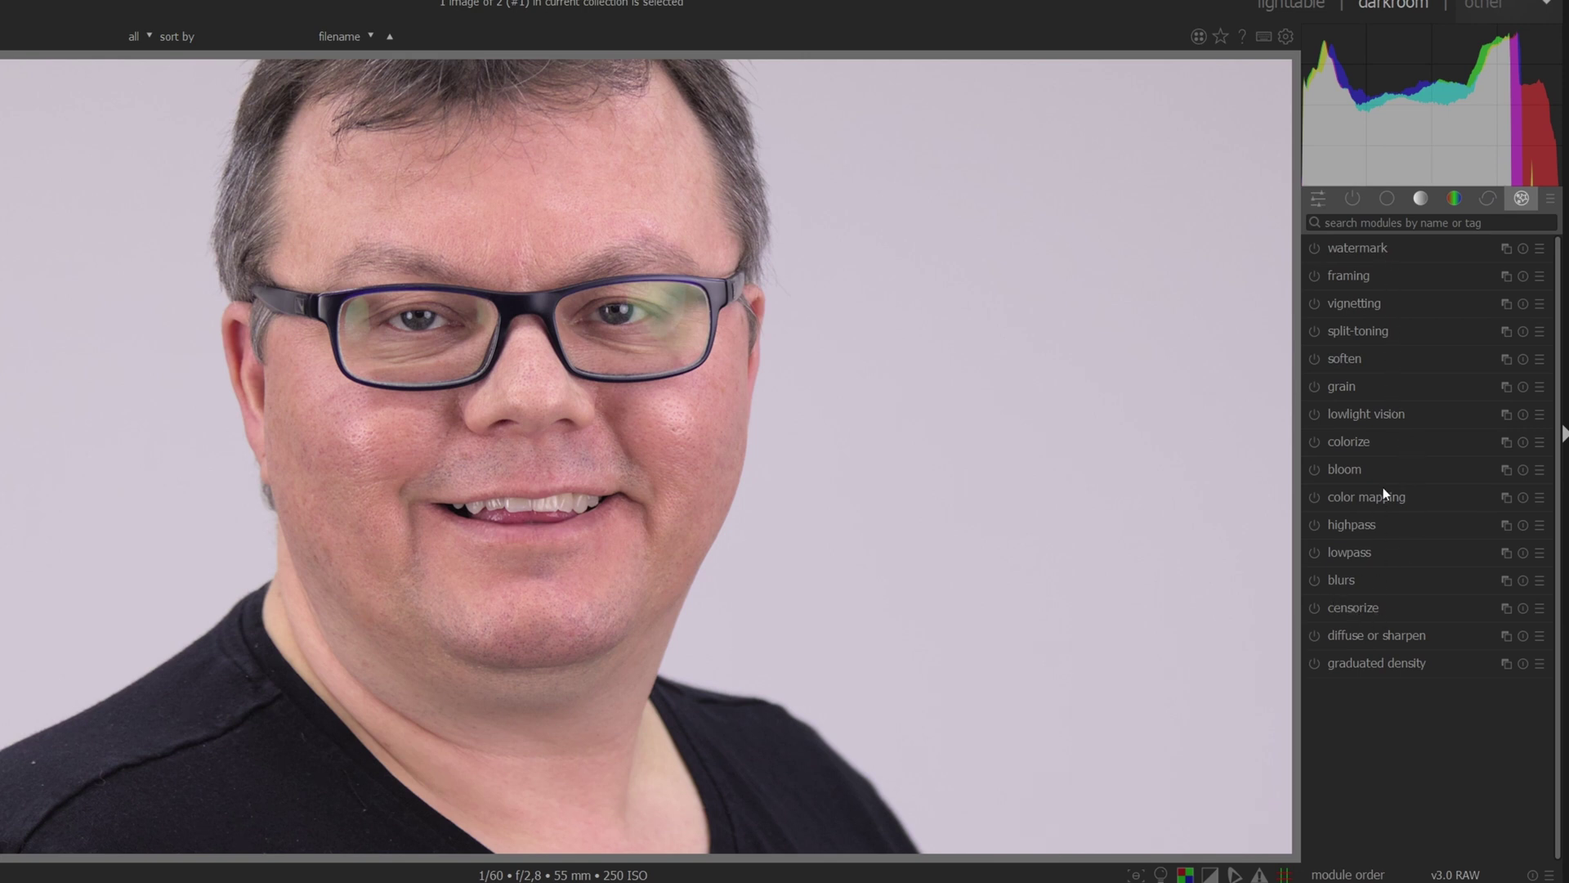
{"action": "left_click", "coordinate": [1375, 441]}
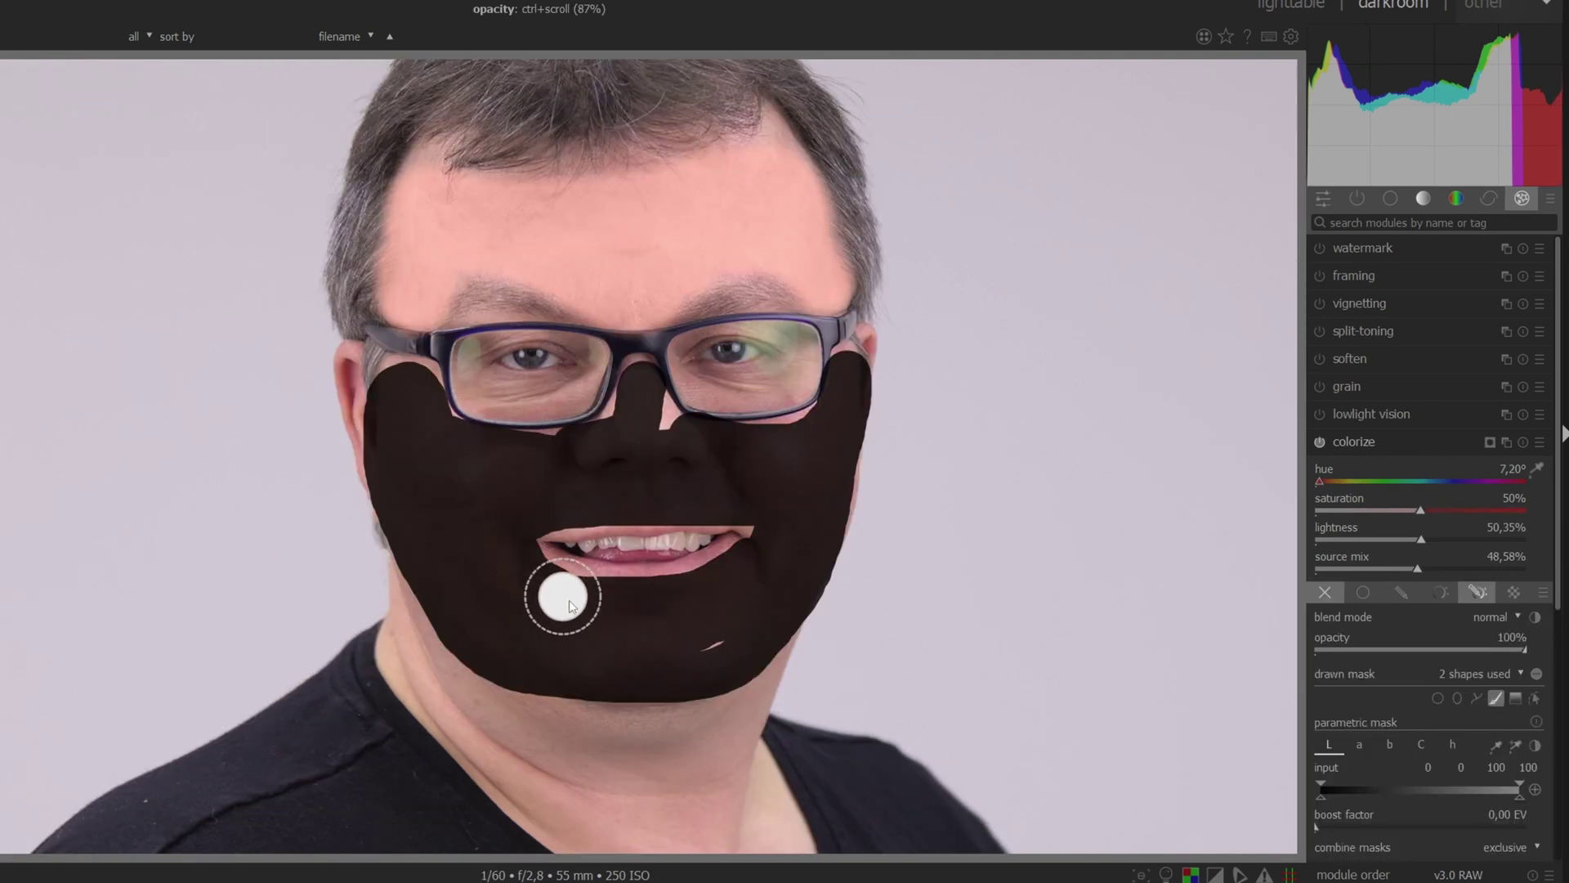
Try brushing the colorize mask over the lower face and jaw edge with a picked lightness range, and undo these changes.
{"action": "mouse_move", "coordinate": [570, 604]}
{"action": "left_mouse_down"}
{"action": "mouse_move", "coordinate": [692, 656]}
{"action": "mouse_move", "coordinate": [755, 640]}
{"action": "mouse_move", "coordinate": [504, 687]}
{"action": "mouse_move", "coordinate": [676, 696]}
{"action": "mouse_move", "coordinate": [670, 716]}
{"action": "mouse_move", "coordinate": [600, 719]}
{"action": "mouse_move", "coordinate": [502, 676]}
{"action": "mouse_move", "coordinate": [436, 573]}
{"action": "mouse_move", "coordinate": [478, 673]}
{"action": "mouse_move", "coordinate": [514, 708]}
{"action": "mouse_move", "coordinate": [622, 740]}
{"action": "mouse_move", "coordinate": [705, 717]}
{"action": "mouse_move", "coordinate": [776, 634]}
{"action": "left_mouse_up"}
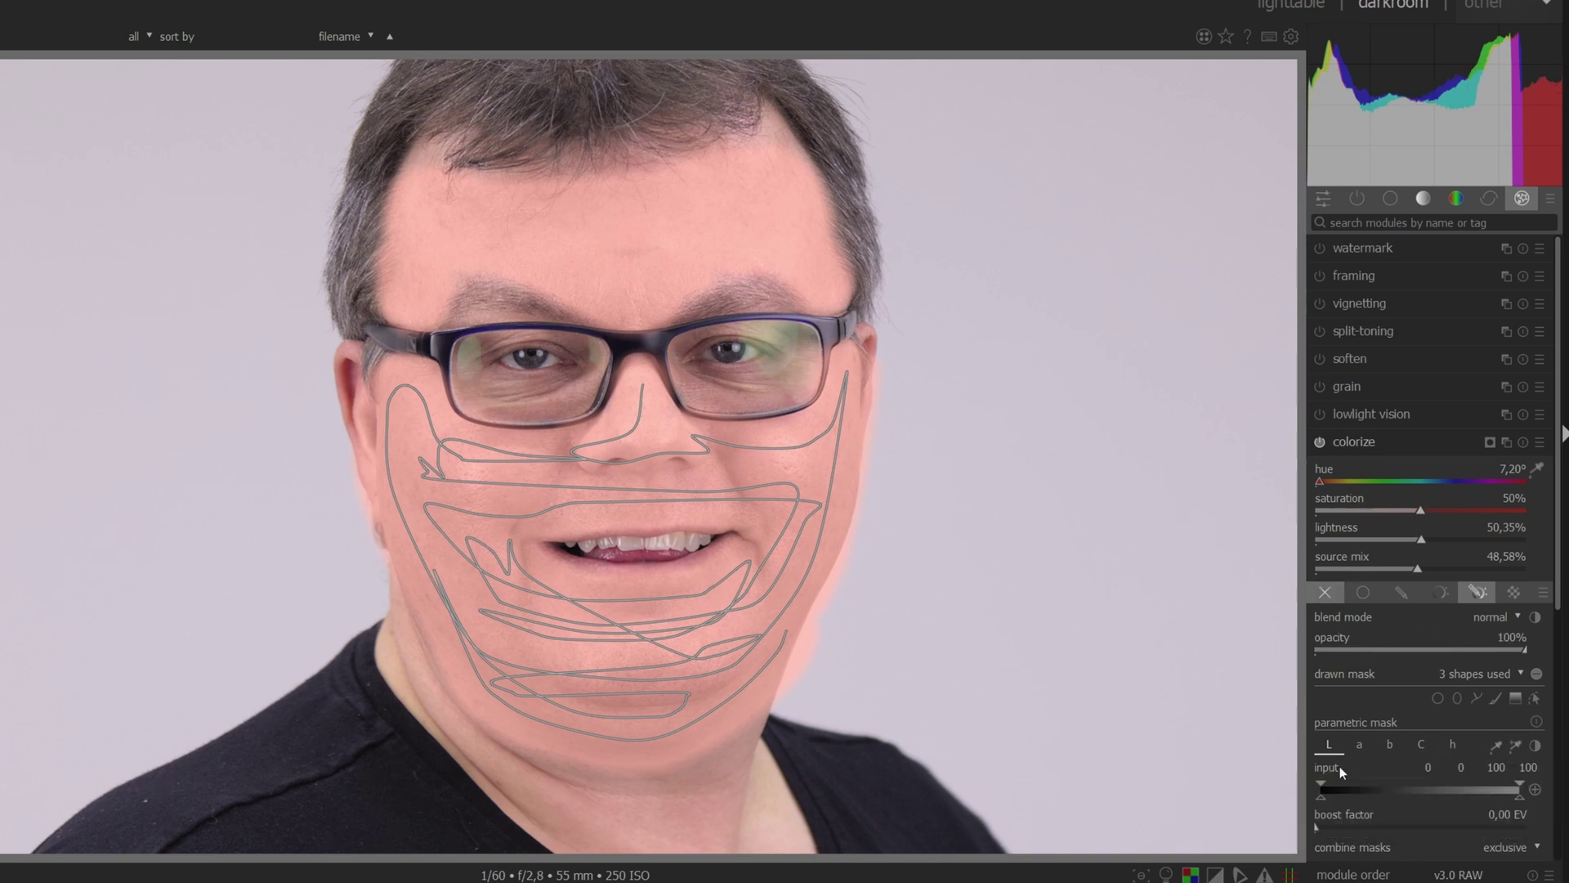
{"action": "left_click", "coordinate": [1516, 746]}
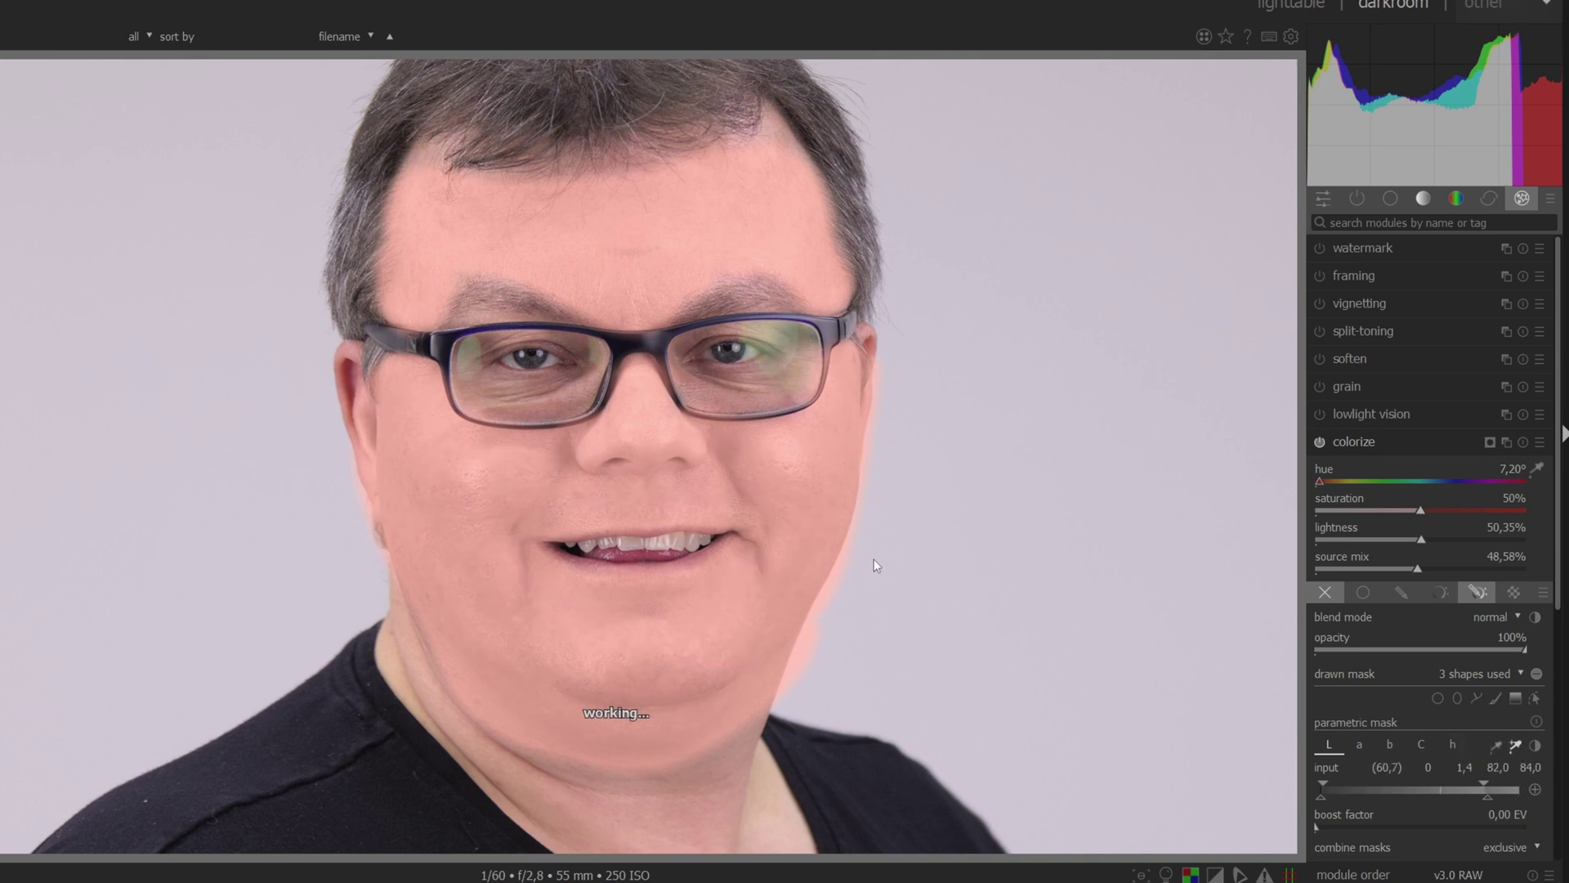
{"action": "left_click", "coordinate": [1494, 700]}
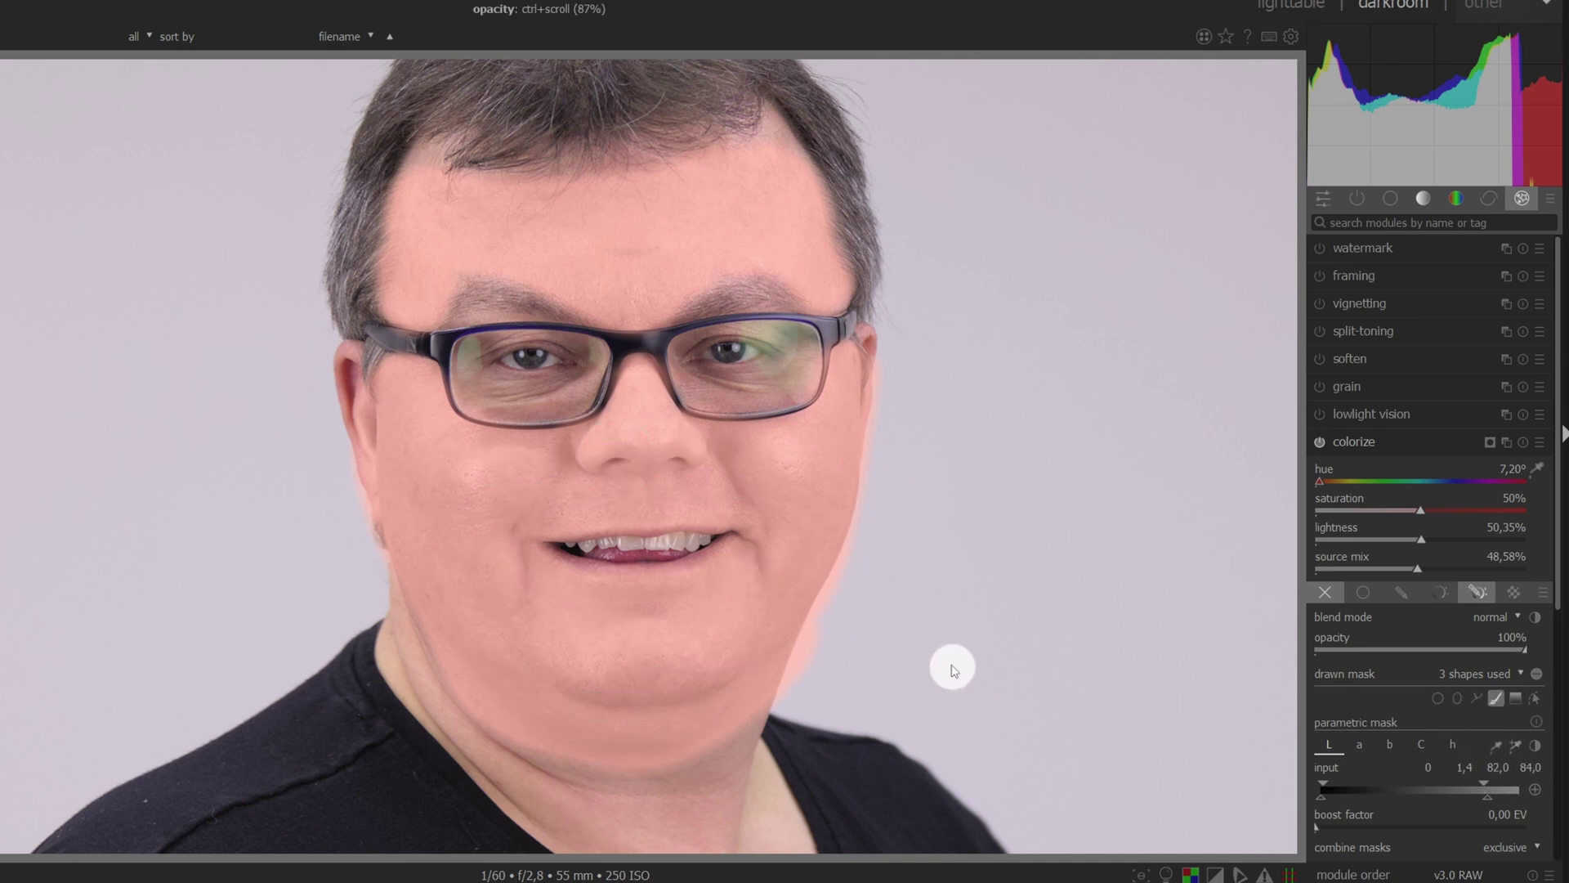
{"action": "mouse_move", "coordinate": [892, 540]}
{"action": "left_mouse_down"}
{"action": "mouse_move", "coordinate": [854, 576]}
{"action": "mouse_move", "coordinate": [797, 700]}
{"action": "mouse_move", "coordinate": [879, 515]}
{"action": "left_mouse_up"}
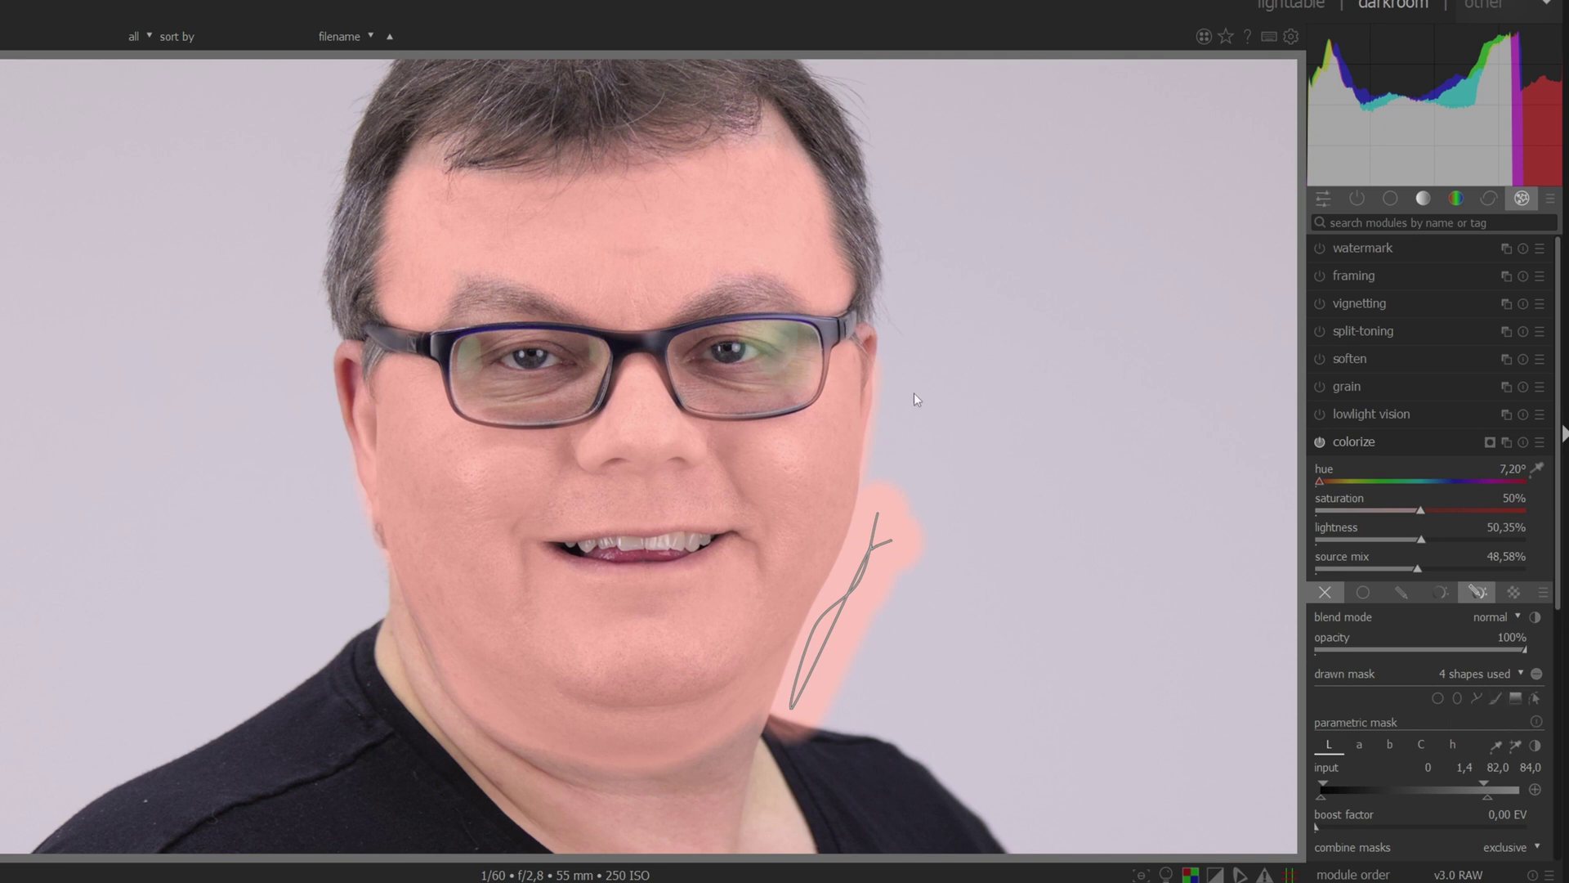
{"action": "key", "text": "ctrl+z"}
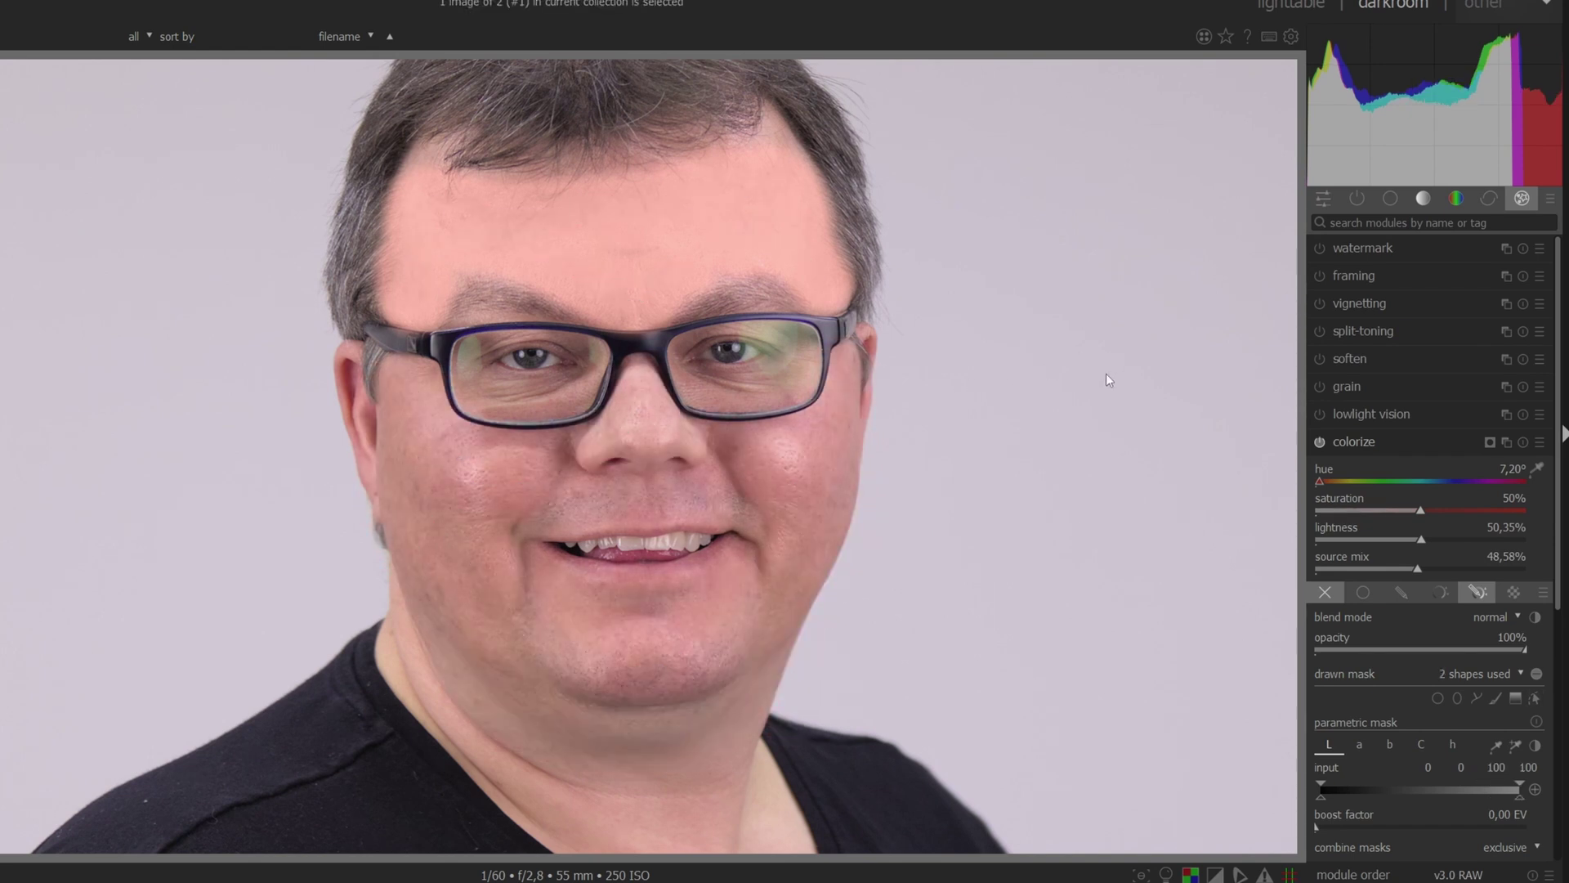
Brush the colorize mask over the cheeks, nose and chin, avoiding the mouth, and reduce the blending opacity to 8%.
{"action": "left_click", "coordinate": [1497, 702]}
{"action": "mouse_move", "coordinate": [842, 428]}
{"action": "left_mouse_down"}
{"action": "mouse_move", "coordinate": [823, 525]}
{"action": "mouse_move", "coordinate": [742, 695]}
{"action": "mouse_move", "coordinate": [518, 683]}
{"action": "mouse_move", "coordinate": [492, 670]}
{"action": "mouse_move", "coordinate": [417, 524]}
{"action": "mouse_move", "coordinate": [405, 393]}
{"action": "mouse_move", "coordinate": [426, 424]}
{"action": "mouse_move", "coordinate": [509, 463]}
{"action": "mouse_move", "coordinate": [561, 468]}
{"action": "mouse_move", "coordinate": [607, 441]}
{"action": "mouse_move", "coordinate": [645, 386]}
{"action": "mouse_move", "coordinate": [650, 421]}
{"action": "mouse_move", "coordinate": [703, 446]}
{"action": "mouse_move", "coordinate": [810, 443]}
{"action": "mouse_move", "coordinate": [457, 490]}
{"action": "mouse_move", "coordinate": [546, 489]}
{"action": "mouse_move", "coordinate": [536, 514]}
{"action": "mouse_move", "coordinate": [685, 491]}
{"action": "mouse_move", "coordinate": [777, 500]}
{"action": "mouse_move", "coordinate": [733, 590]}
{"action": "mouse_move", "coordinate": [532, 601]}
{"action": "mouse_move", "coordinate": [469, 517]}
{"action": "mouse_move", "coordinate": [542, 593]}
{"action": "mouse_move", "coordinate": [462, 531]}
{"action": "mouse_move", "coordinate": [444, 485]}
{"action": "mouse_move", "coordinate": [507, 643]}
{"action": "mouse_move", "coordinate": [577, 671]}
{"action": "mouse_move", "coordinate": [765, 614]}
{"action": "mouse_move", "coordinate": [787, 553]}
{"action": "mouse_move", "coordinate": [638, 637]}
{"action": "mouse_move", "coordinate": [544, 639]}
{"action": "mouse_move", "coordinate": [602, 696]}
{"action": "mouse_move", "coordinate": [722, 666]}
{"action": "mouse_move", "coordinate": [581, 715]}
{"action": "mouse_move", "coordinate": [674, 675]}
{"action": "mouse_move", "coordinate": [790, 539]}
{"action": "mouse_move", "coordinate": [806, 466]}
{"action": "left_mouse_up"}
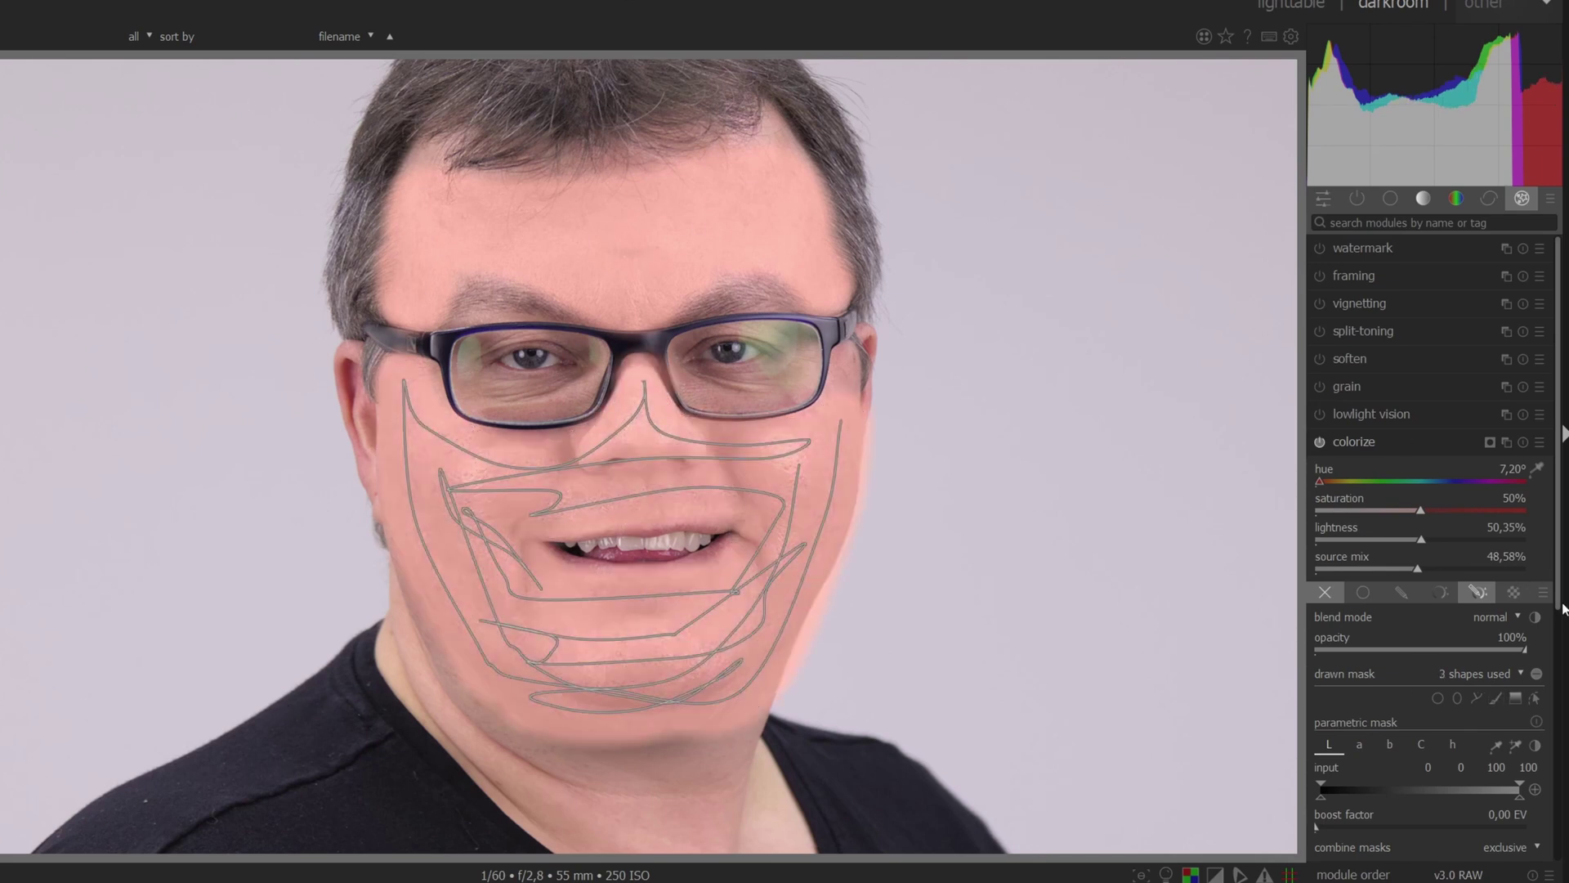
{"action": "left_click_drag", "start_coordinate": [1517, 651], "coordinate": [1327, 652]}
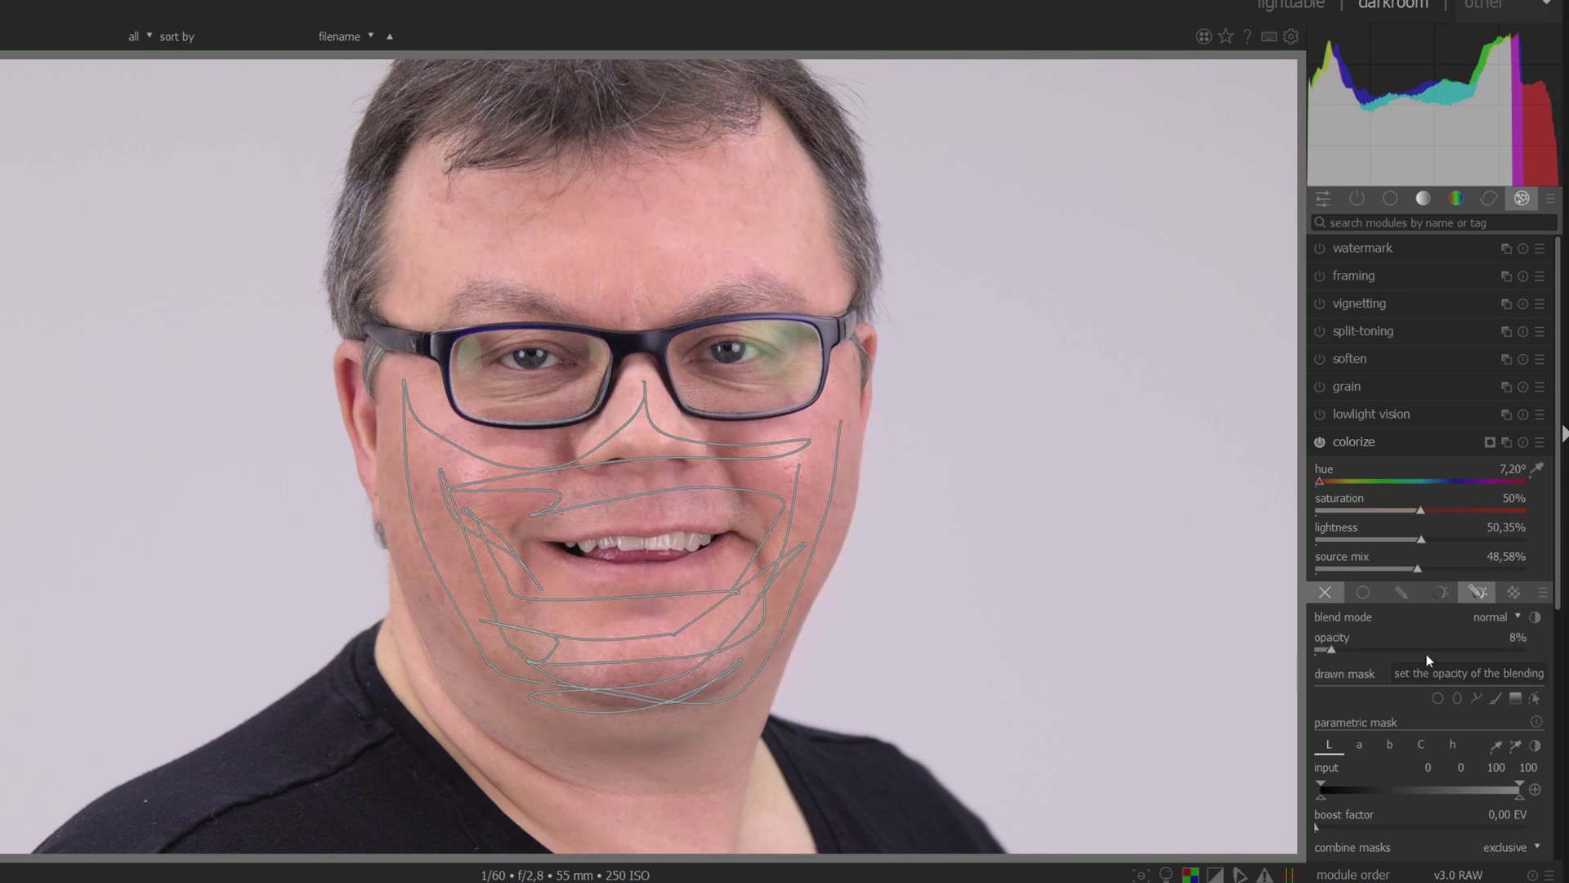
Switch the colorize blending to a drawn mask only and briefly display its mask shapes on the face.
{"action": "left_click", "coordinate": [1402, 593]}
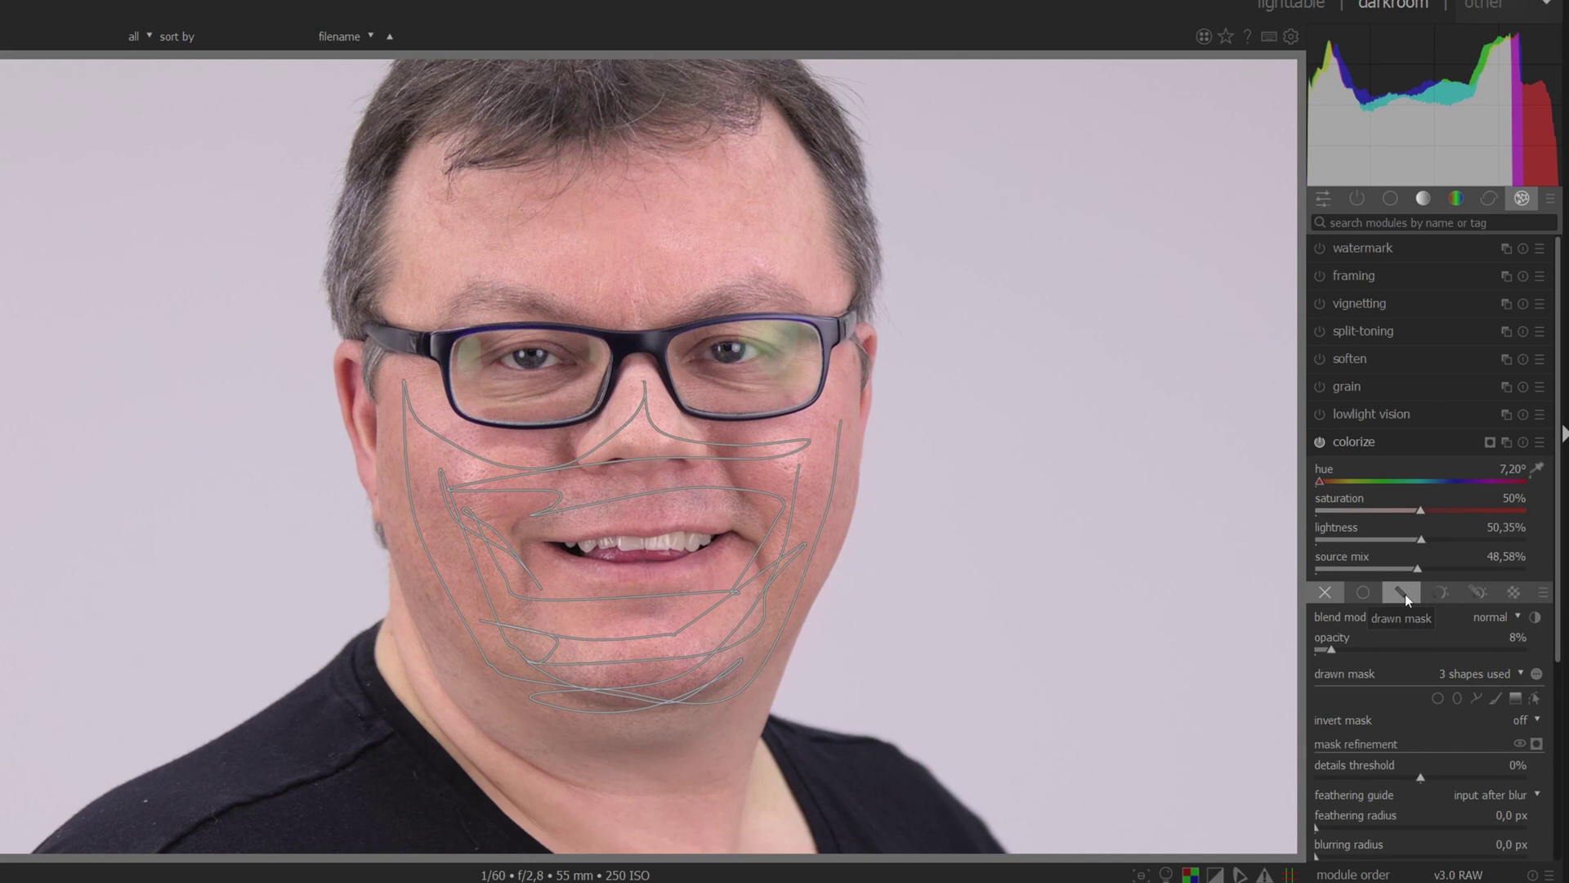
{"action": "left_click", "coordinate": [1534, 701]}
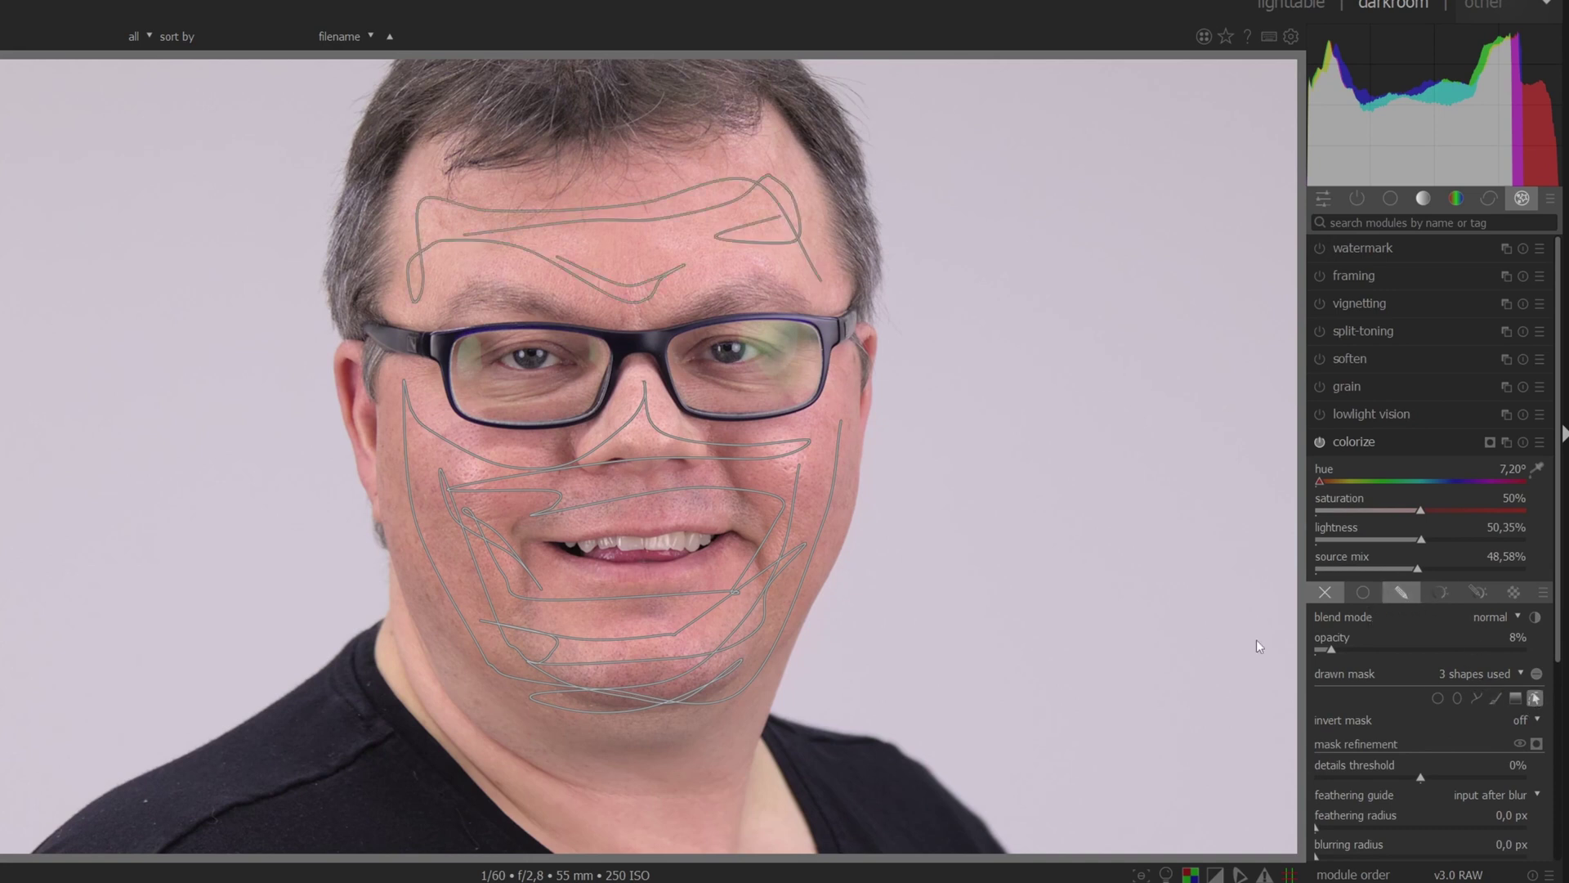
{"action": "left_click", "coordinate": [1534, 700]}
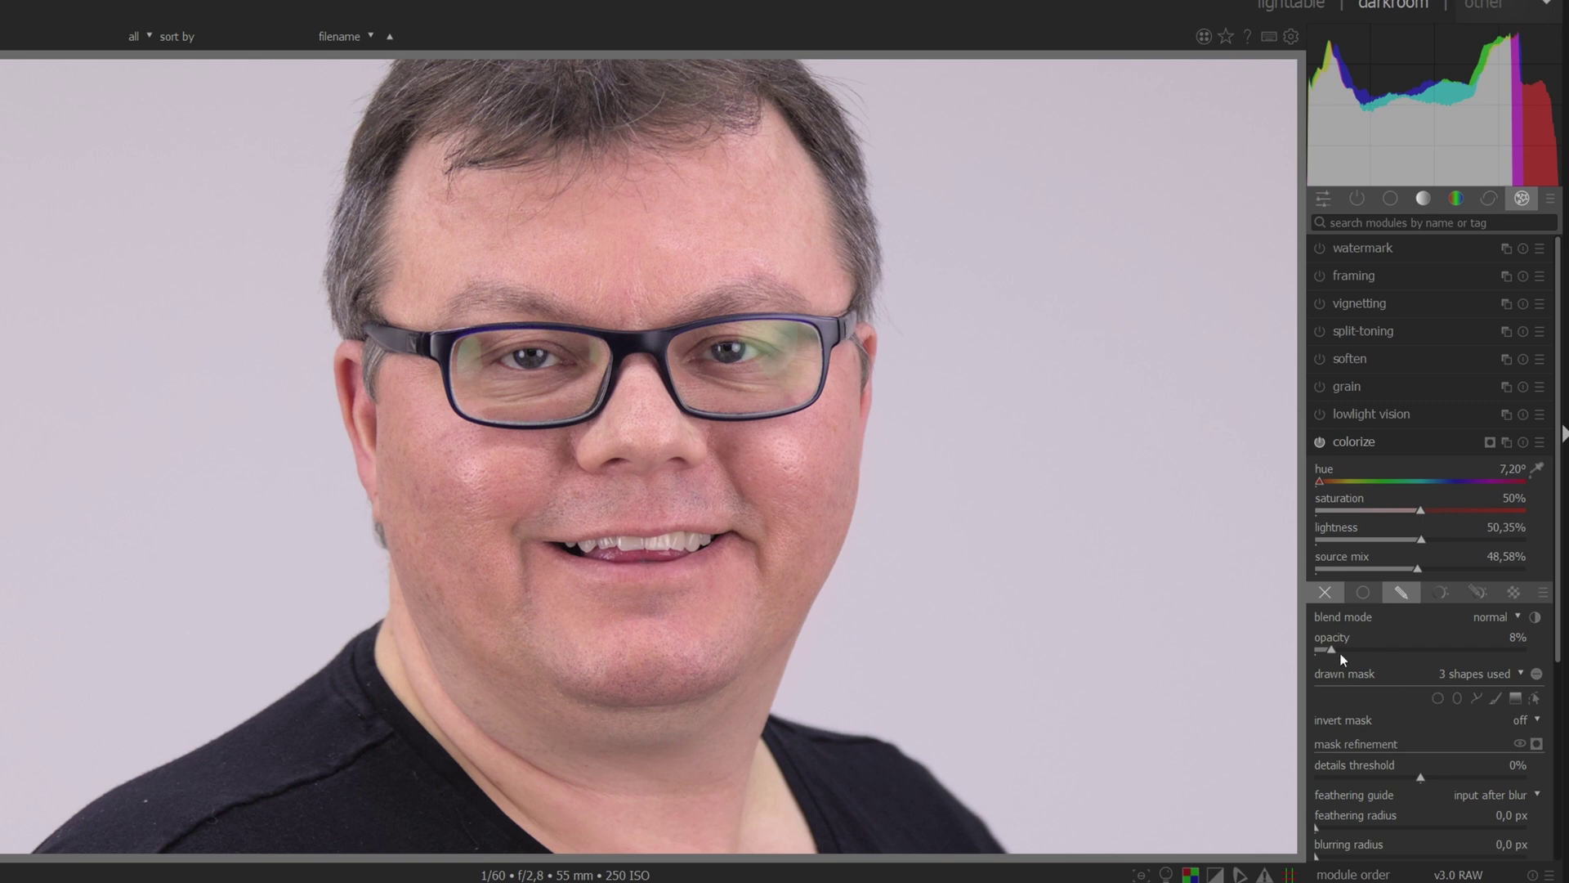
Set the colorize opacity to 25% and compare the portrait with the module off and on, both close up and in full.
{"action": "left_click_drag", "start_coordinate": [1332, 650], "coordinate": [1354, 649]}
{"action": "mouse_move", "coordinate": [1354, 648]}
{"action": "left_mouse_down"}
{"action": "mouse_move", "coordinate": [1381, 649]}
{"action": "mouse_move", "coordinate": [1353, 648]}
{"action": "left_mouse_up"}
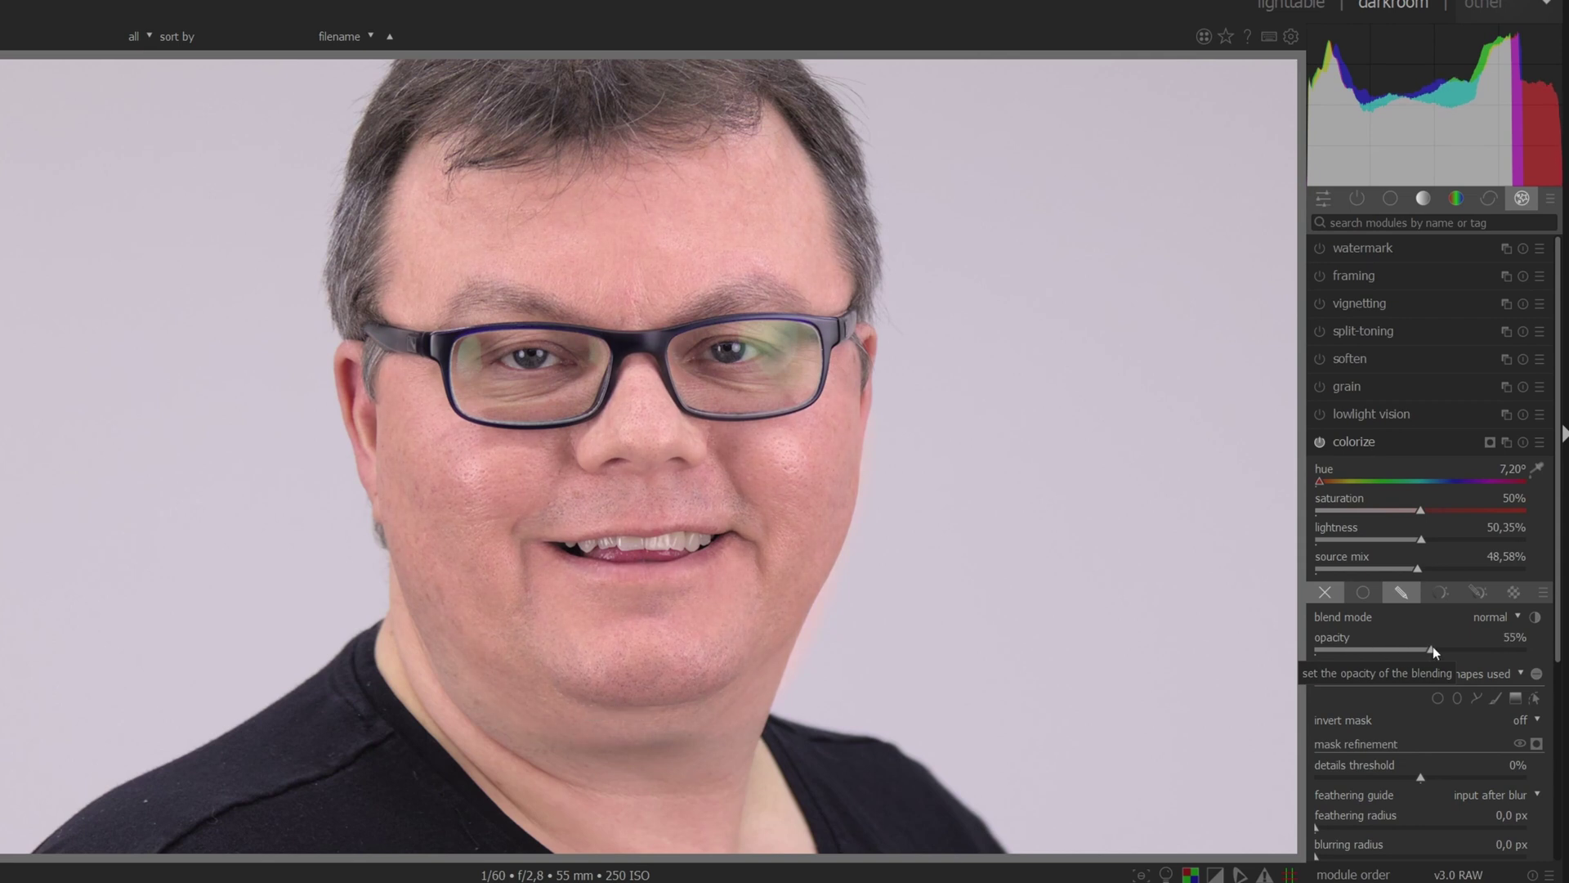
{"action": "mouse_move", "coordinate": [1351, 649]}
{"action": "left_mouse_down"}
{"action": "mouse_move", "coordinate": [1372, 651]}
{"action": "mouse_move", "coordinate": [1316, 648]}
{"action": "mouse_move", "coordinate": [1369, 649]}
{"action": "left_mouse_up"}
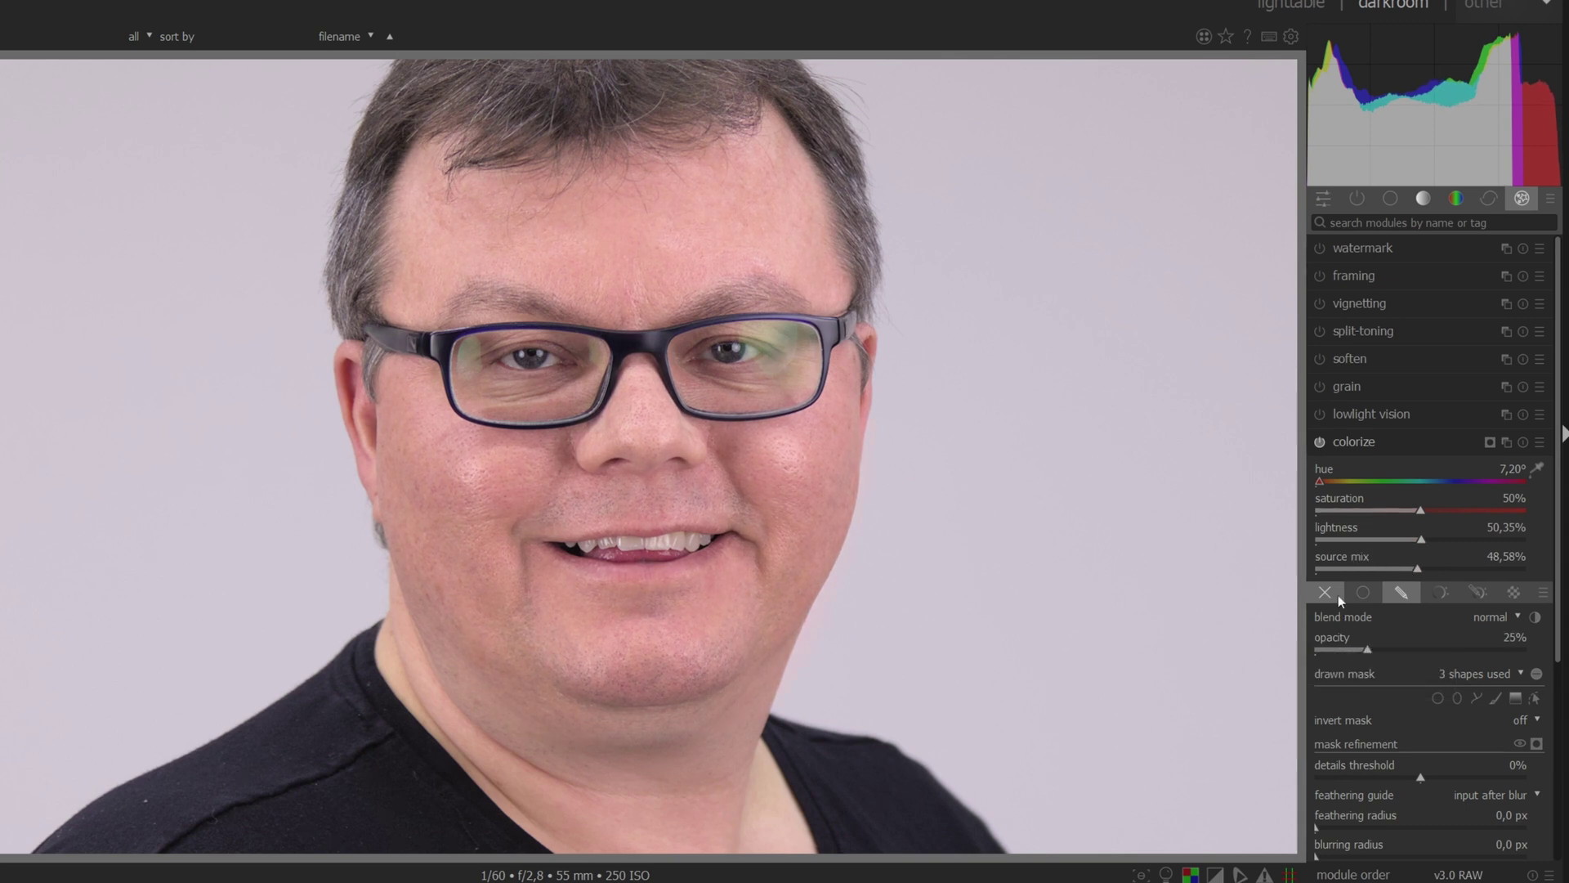
{"action": "left_click", "coordinate": [1321, 443]}
{"action": "left_click", "coordinate": [1320, 443]}
{"action": "scroll", "coordinate": [865, 500], "scroll_direction": "down", "scroll_amount": 4}
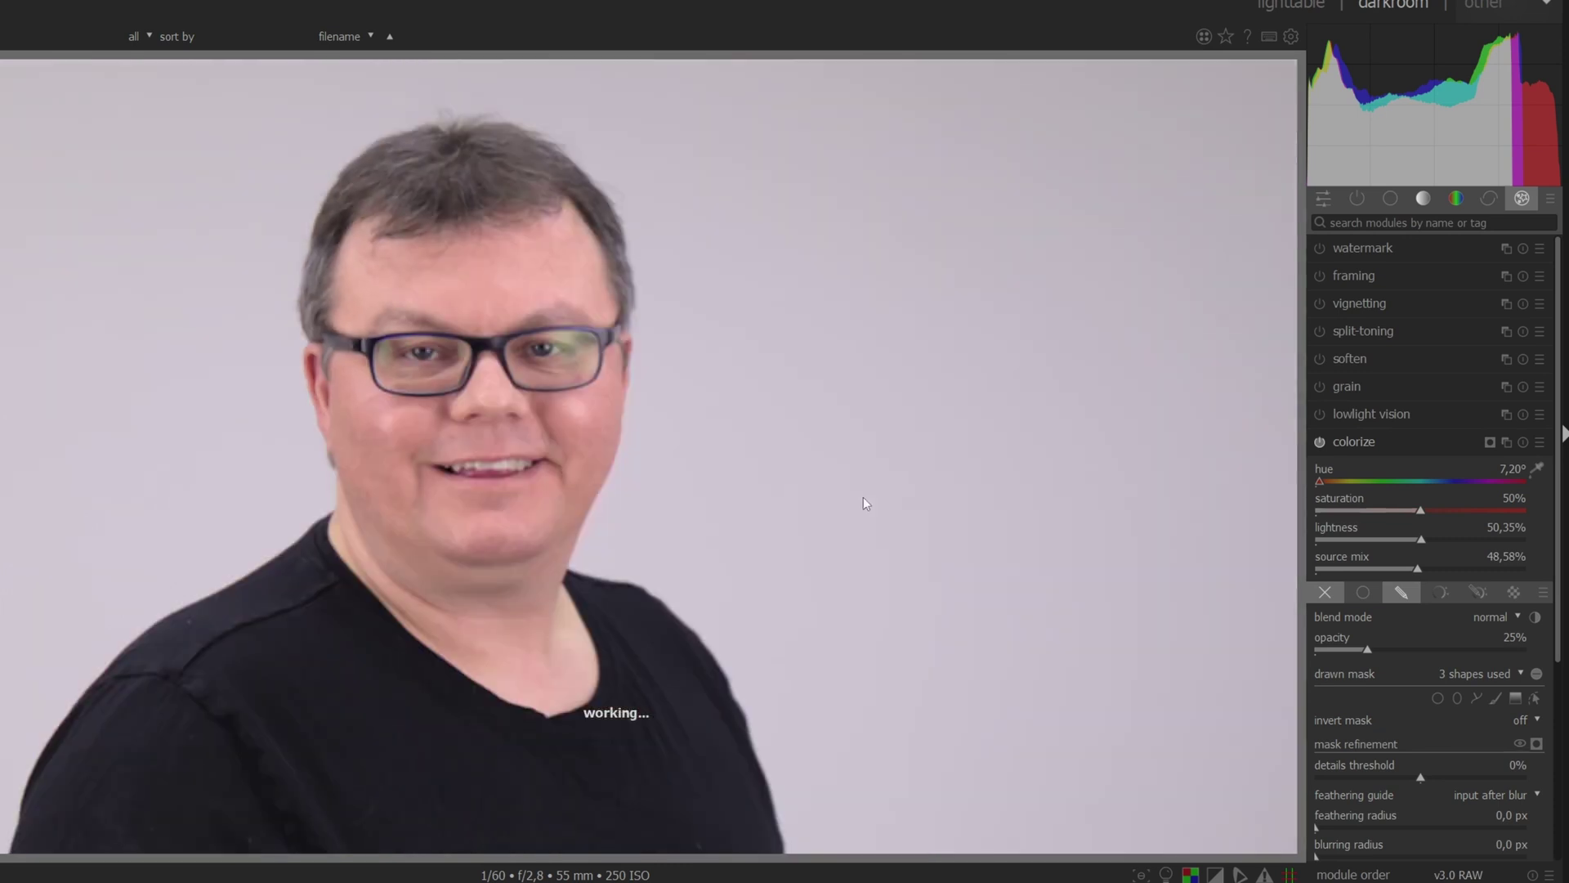
{"action": "left_click", "coordinate": [1321, 442]}
{"action": "left_click", "coordinate": [1322, 442]}
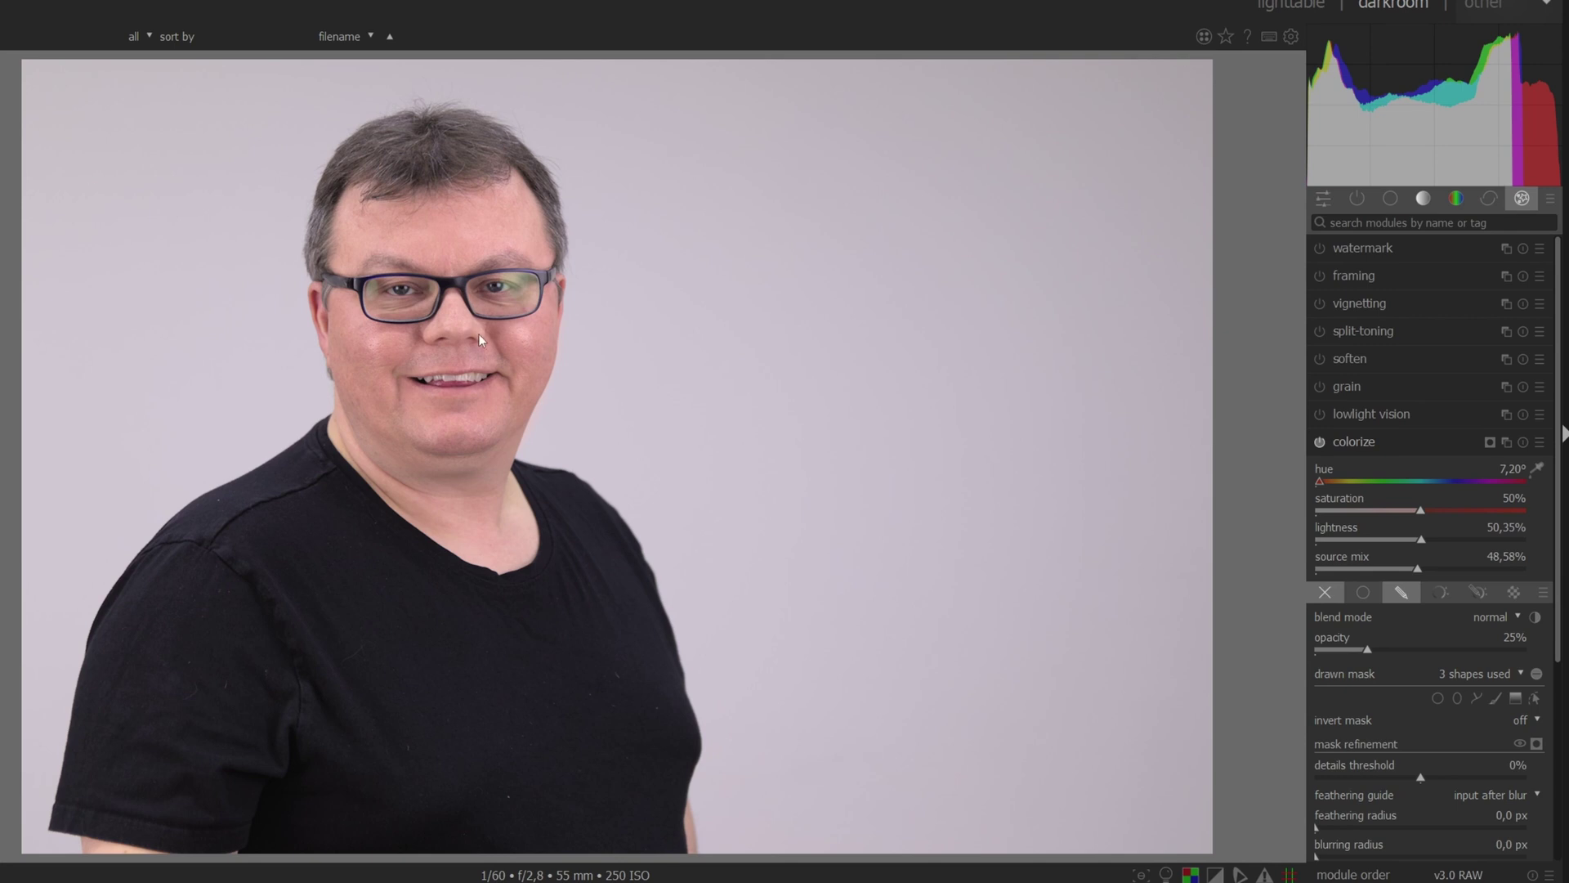
Heal a lint speck on the black shirt with a 0,52% retouch circle sourced from nearby clean fabric, and raise its mask opacity.
{"action": "scroll", "coordinate": [517, 802], "scroll_direction": "up", "scroll_amount": 4}
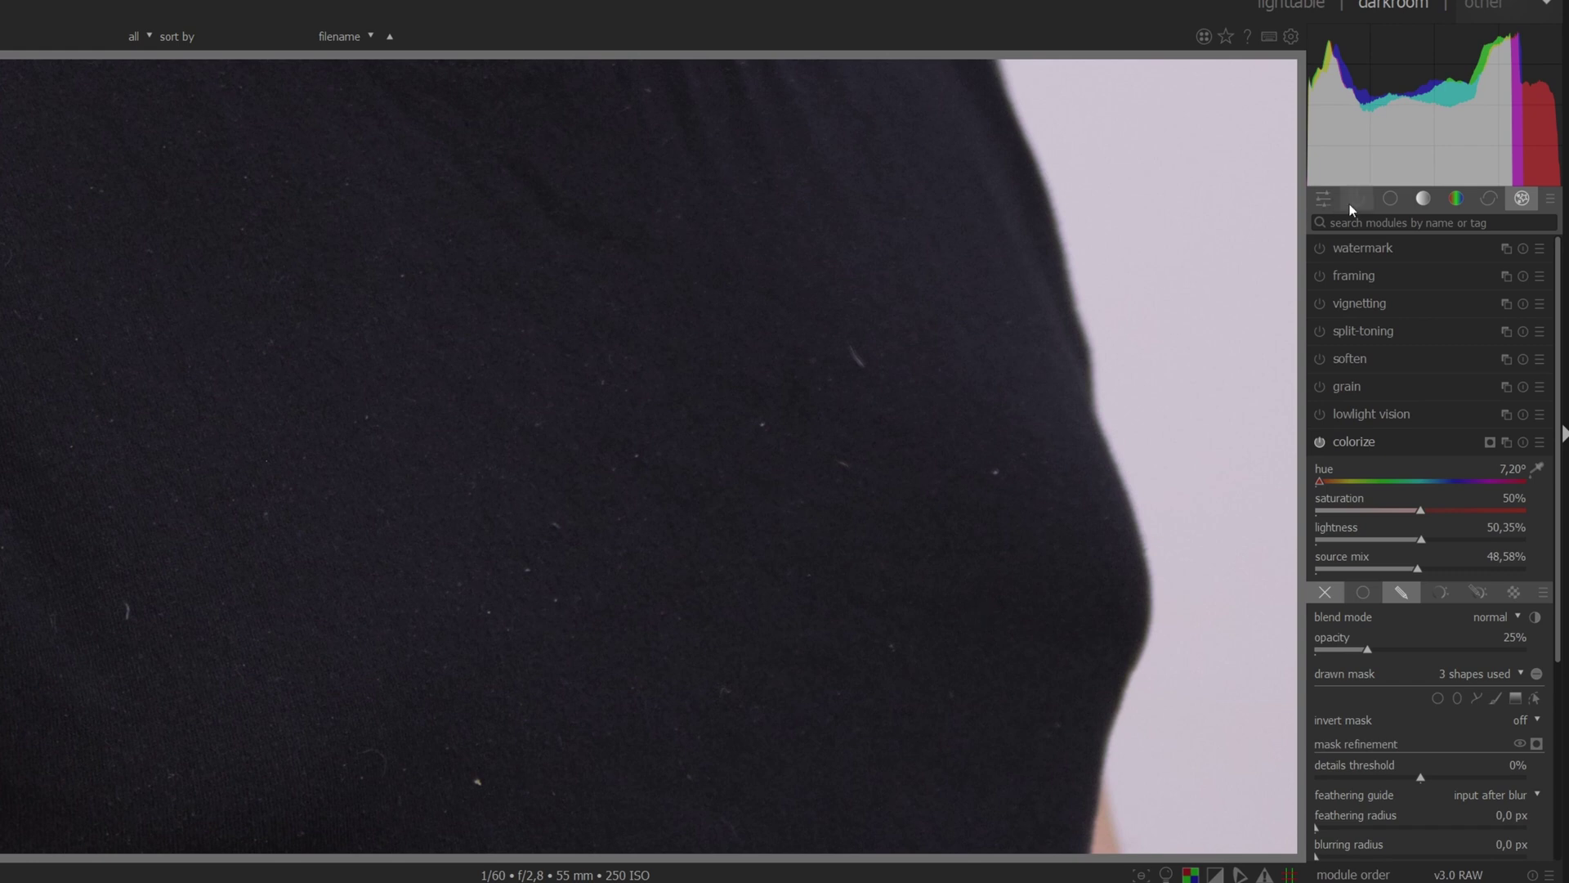
{"action": "left_click", "coordinate": [1489, 199]}
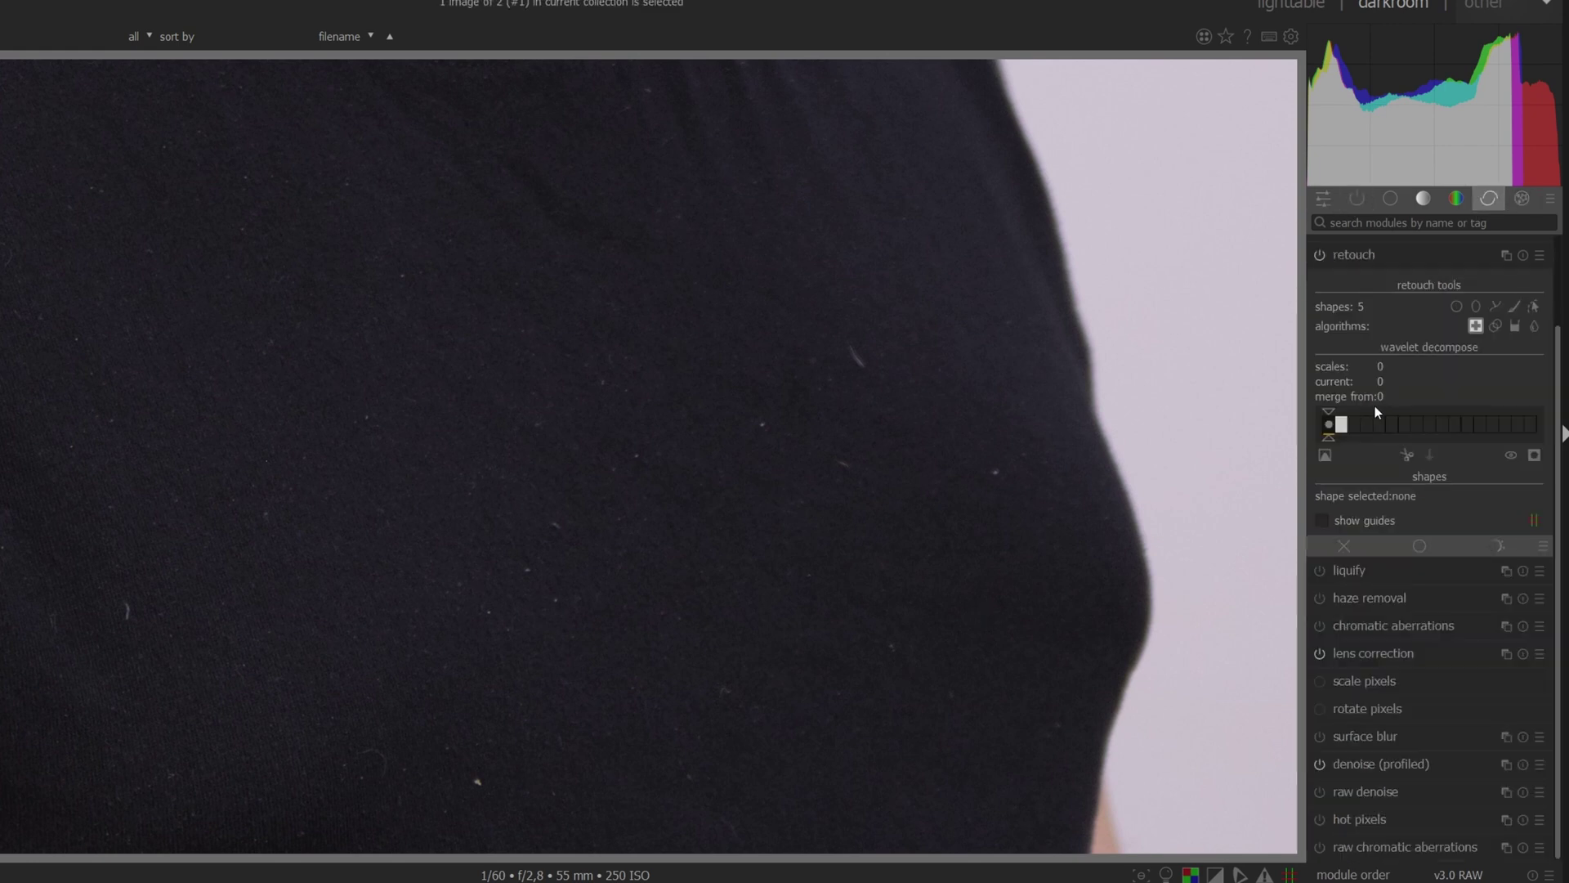
{"action": "left_click", "coordinate": [1456, 307]}
{"action": "scroll", "coordinate": [467, 782], "scroll_direction": "down", "scroll_amount": 4}
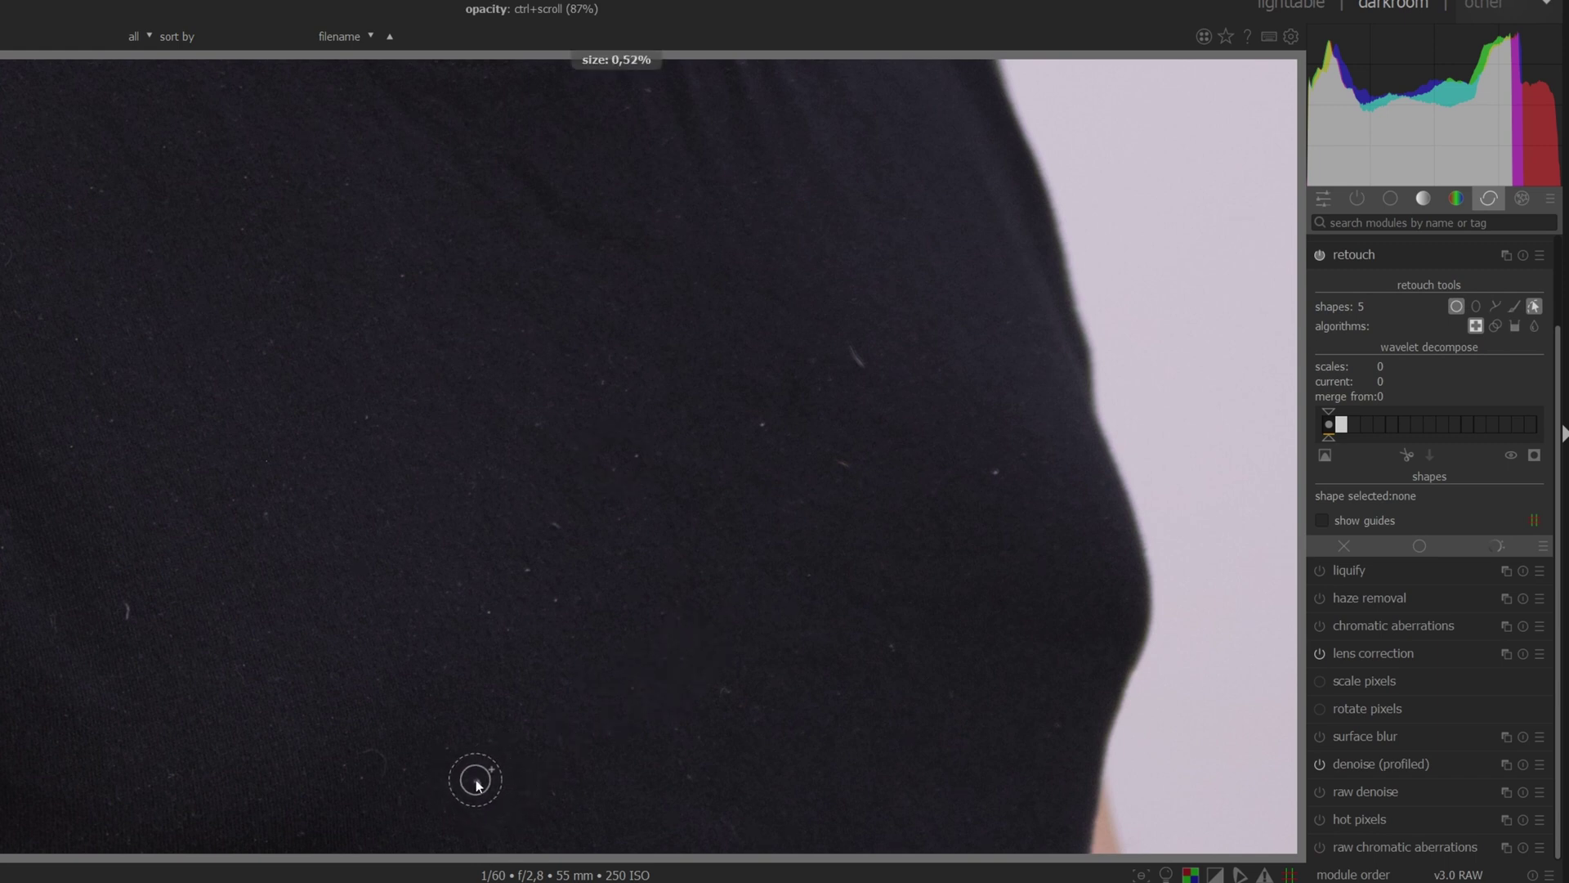
{"action": "left_click", "coordinate": [530, 750], "text": "shift"}
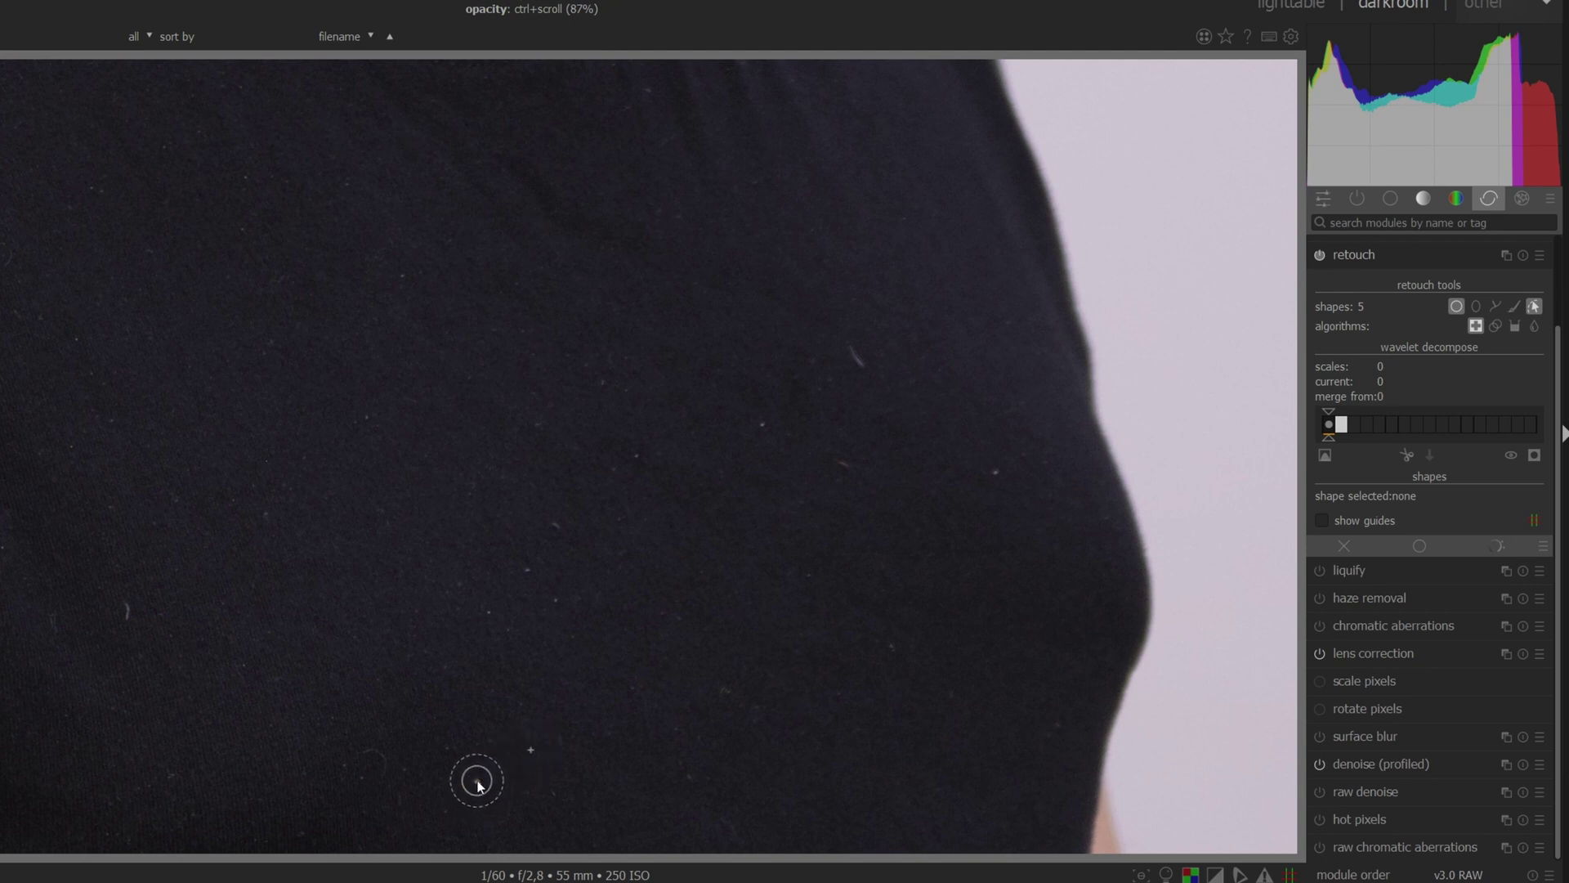
{"action": "left_click", "coordinate": [478, 784]}
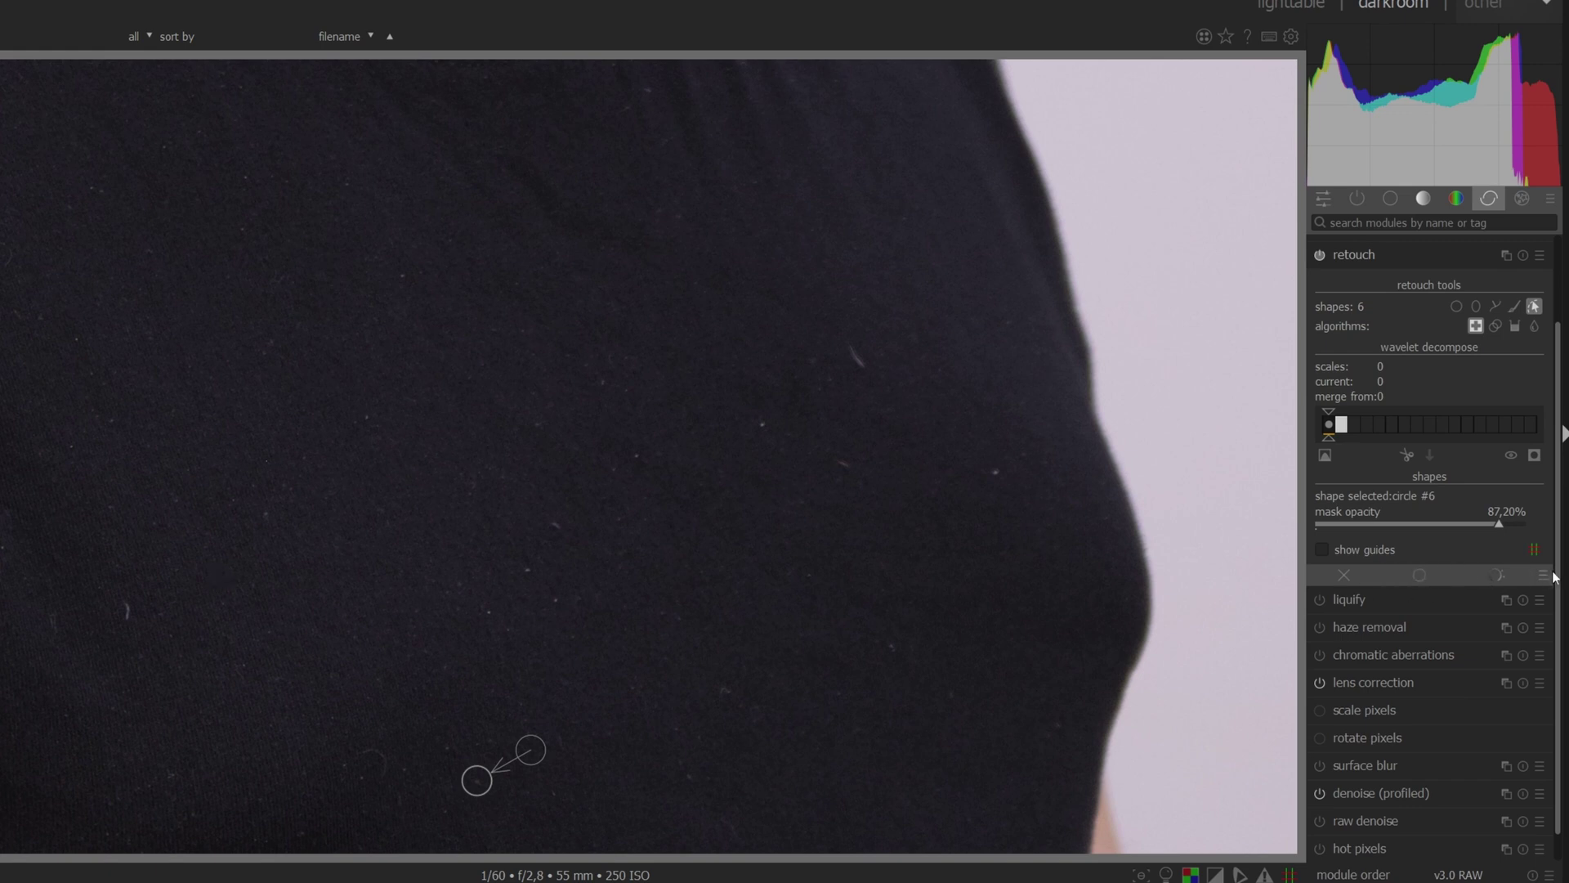
{"action": "left_click_drag", "start_coordinate": [1501, 525], "coordinate": [1519, 523]}
{"action": "left_click", "coordinate": [218, 604]}
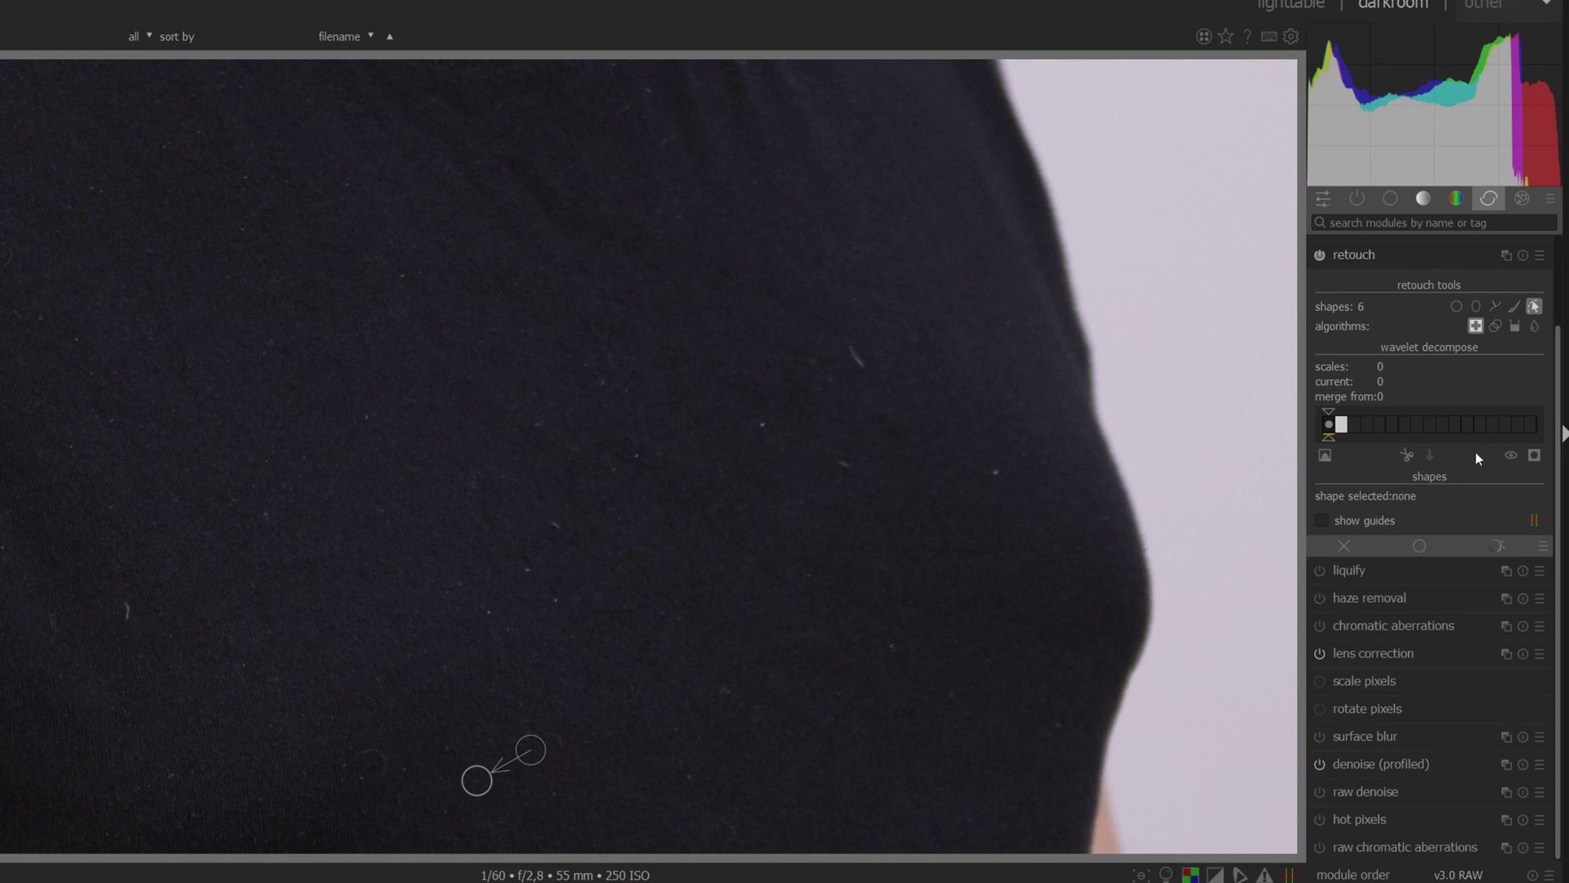
Heal three more lint specks on the black shirt with retouch circles sourced from nearby fabric, enlarging the circle to 0,78% for the long fibre near the chest.
{"action": "left_click", "coordinate": [1456, 307]}
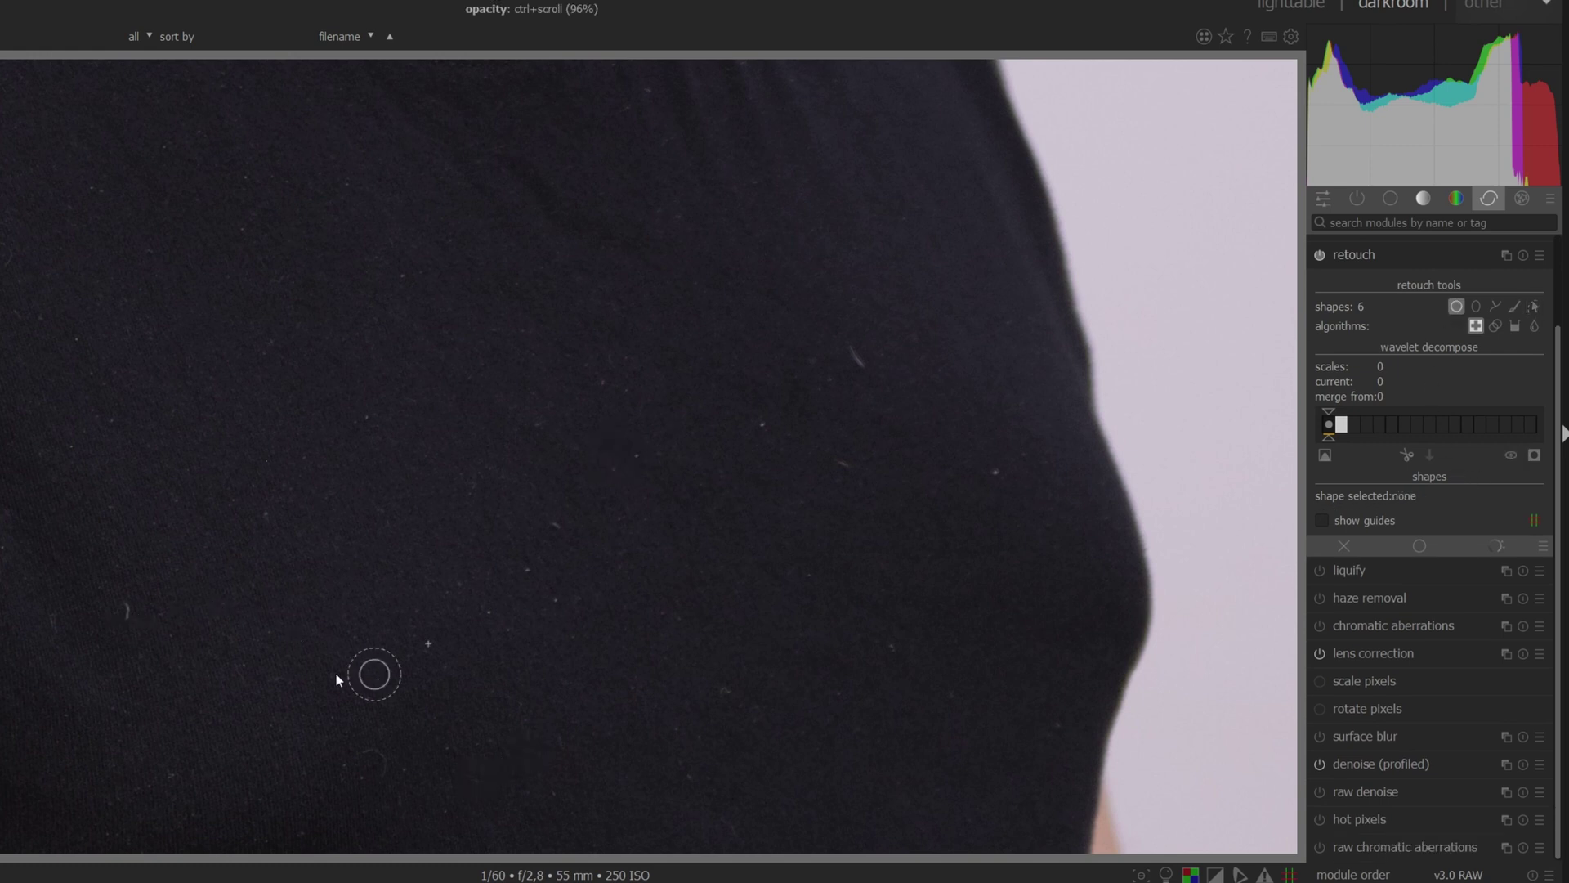
{"action": "left_click", "coordinate": [133, 611]}
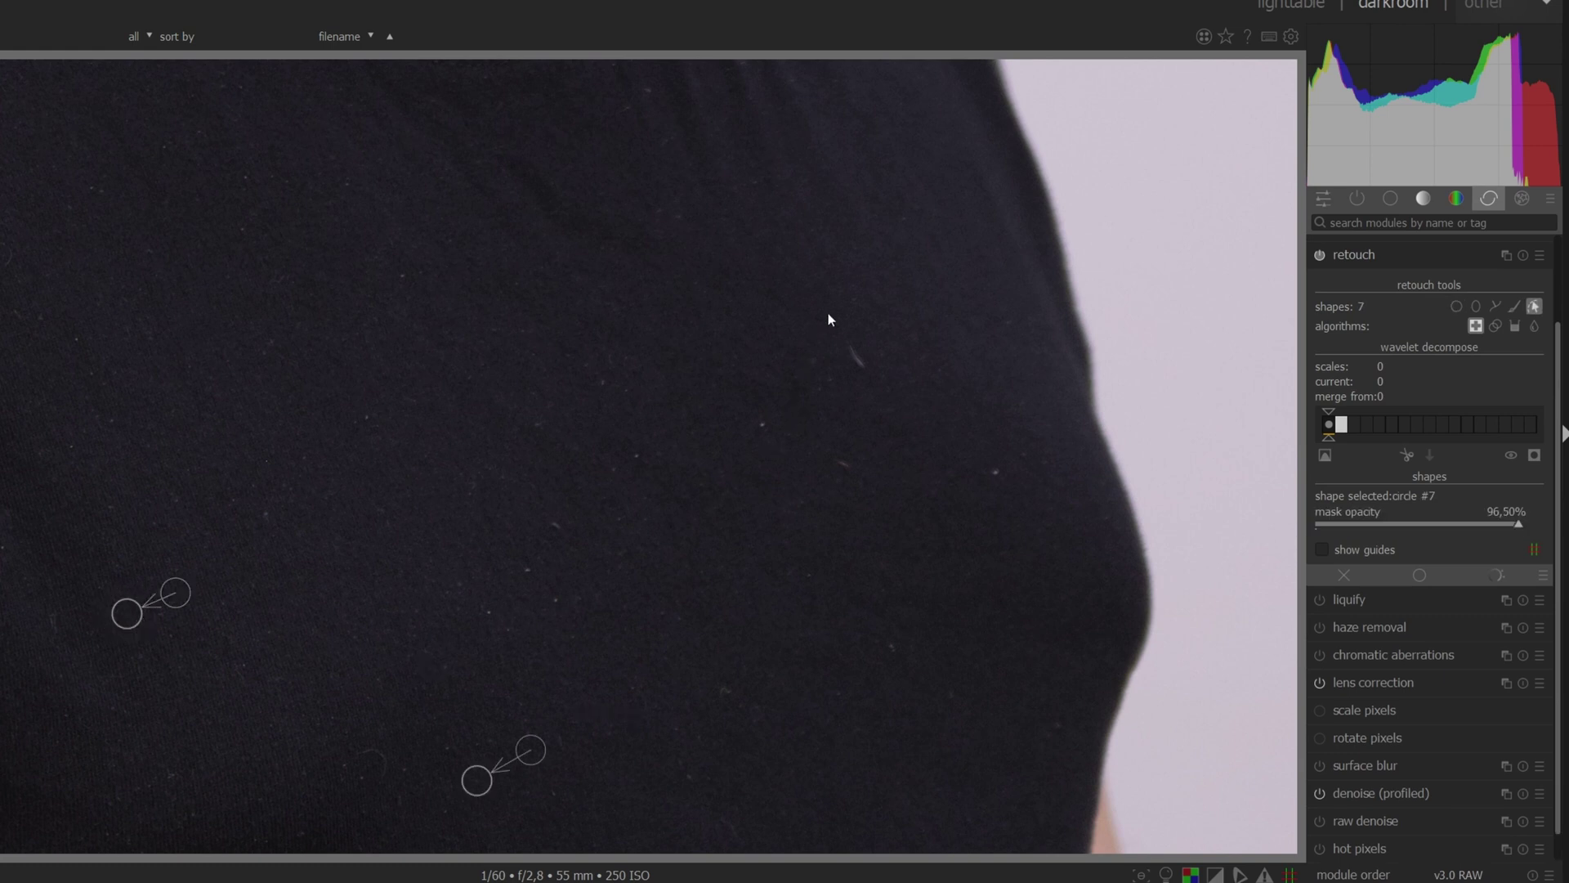
{"action": "left_click", "coordinate": [1456, 307]}
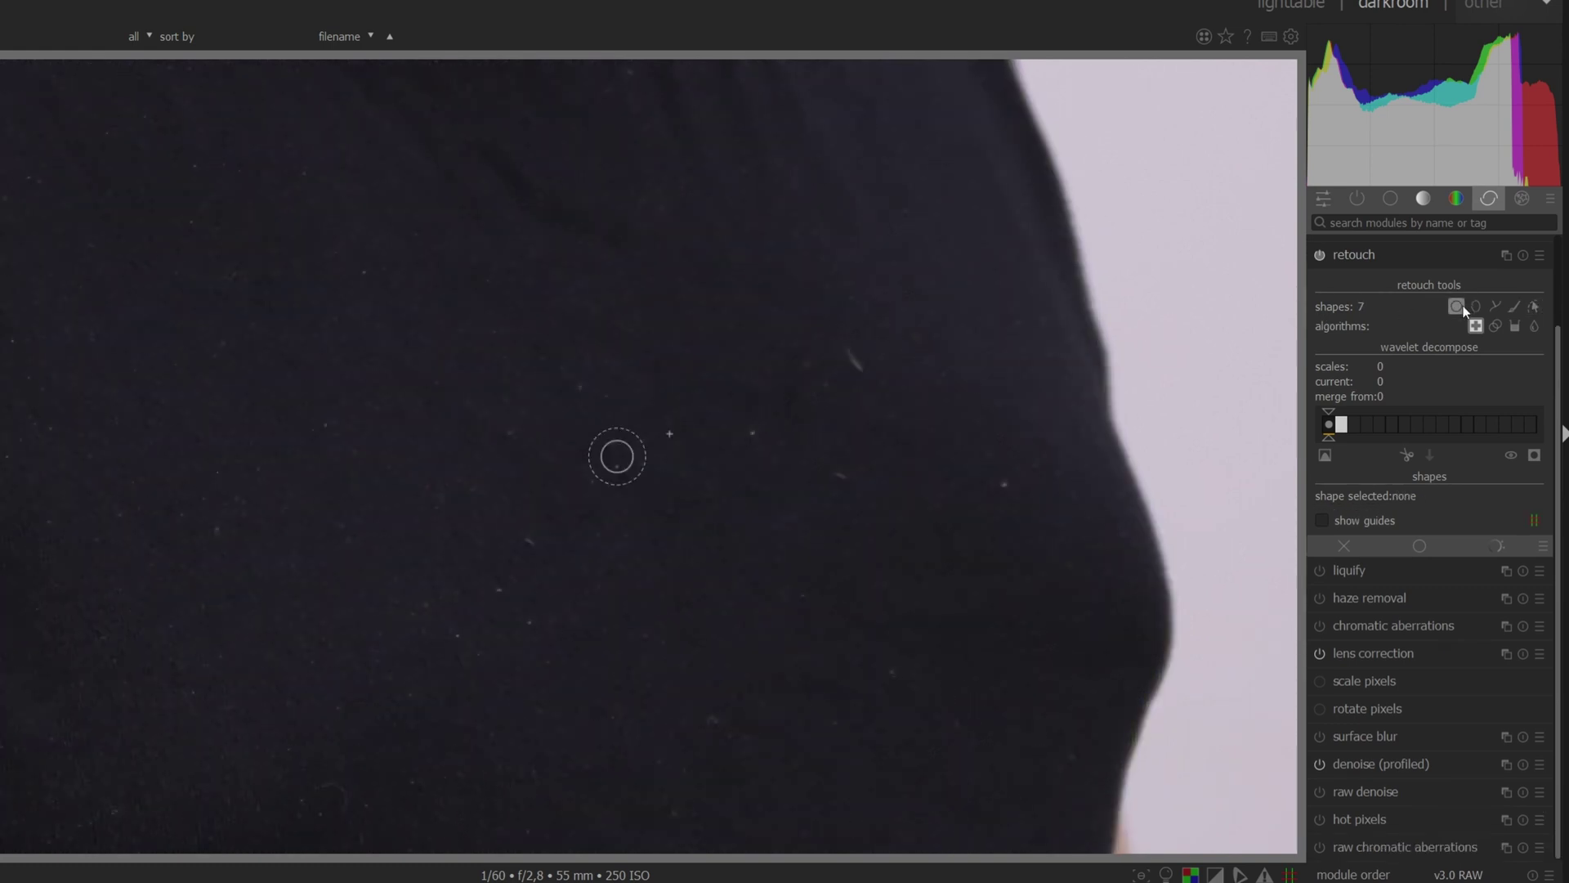
{"action": "scroll", "coordinate": [897, 347], "scroll_direction": "up", "scroll_amount": 3}
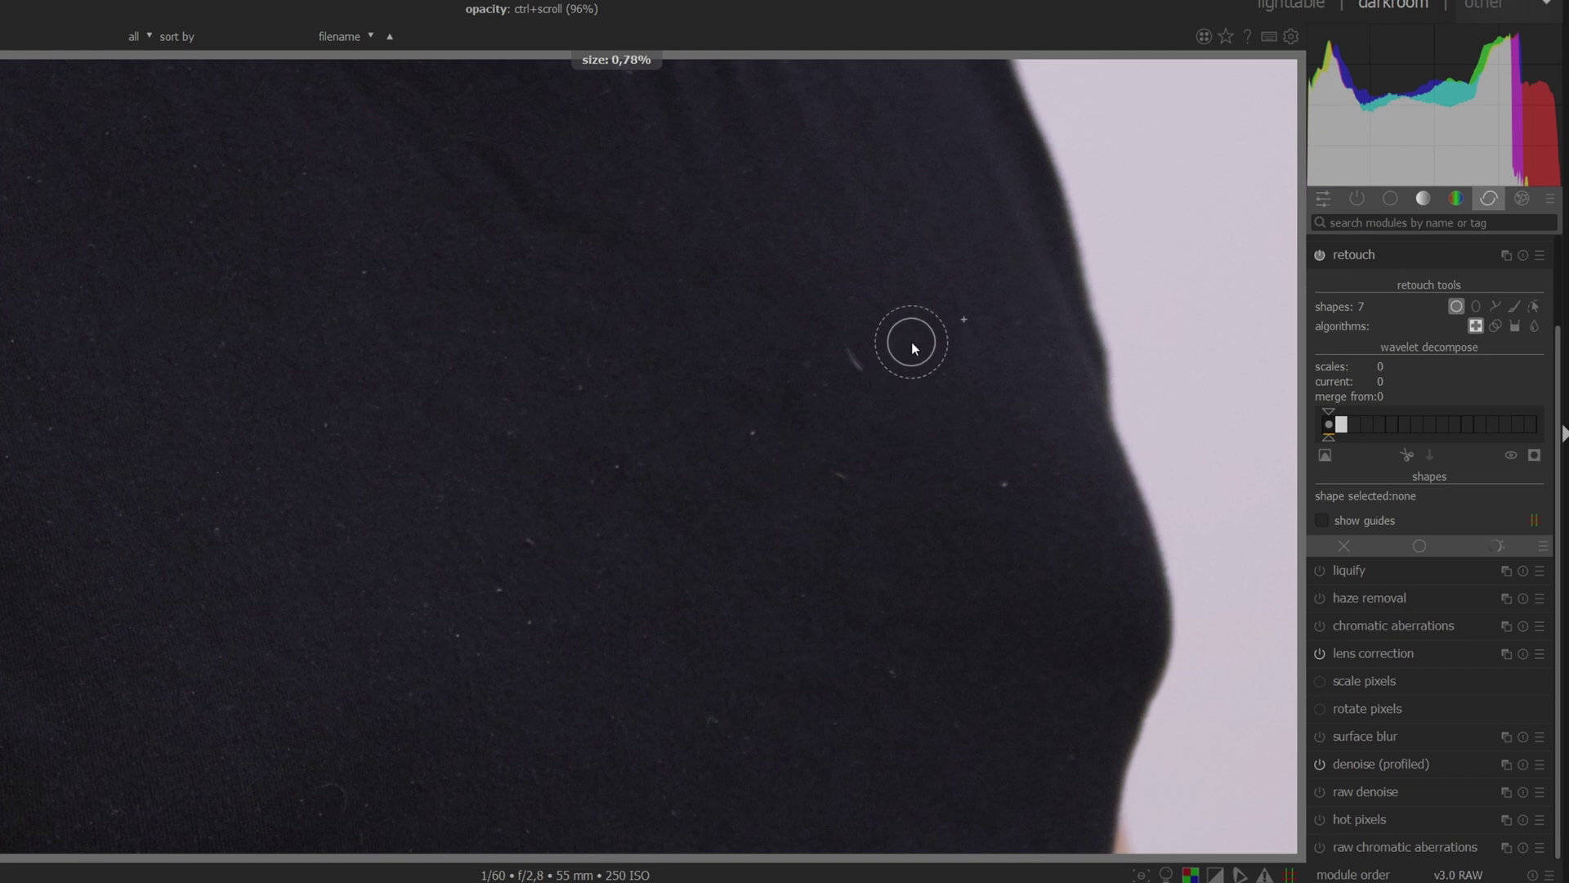
{"action": "left_click", "coordinate": [854, 361]}
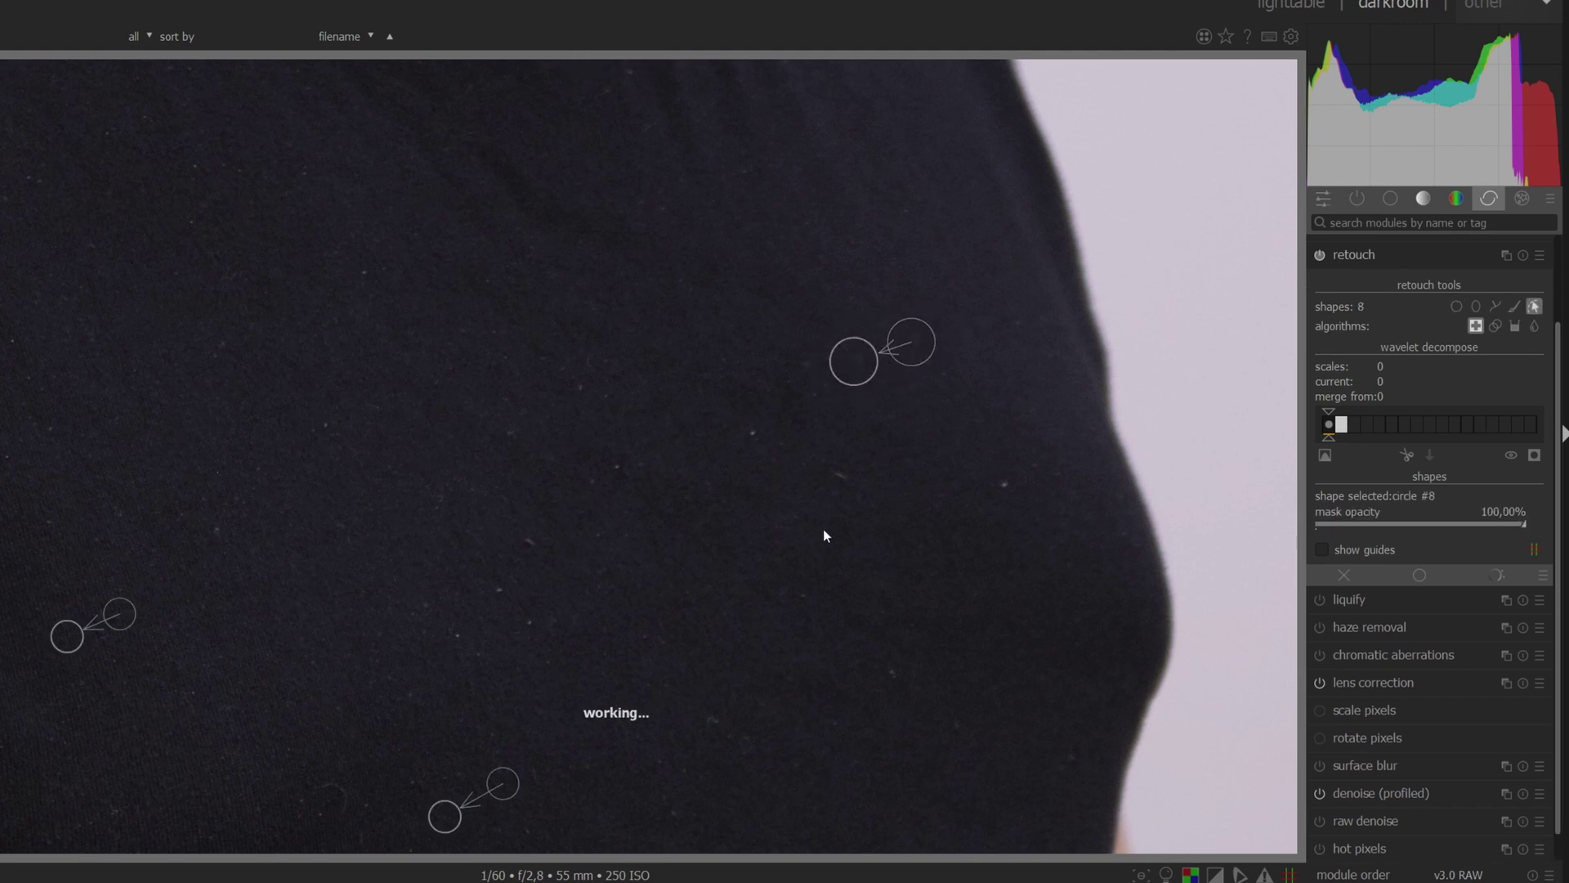
{"action": "left_click", "coordinate": [1456, 306]}
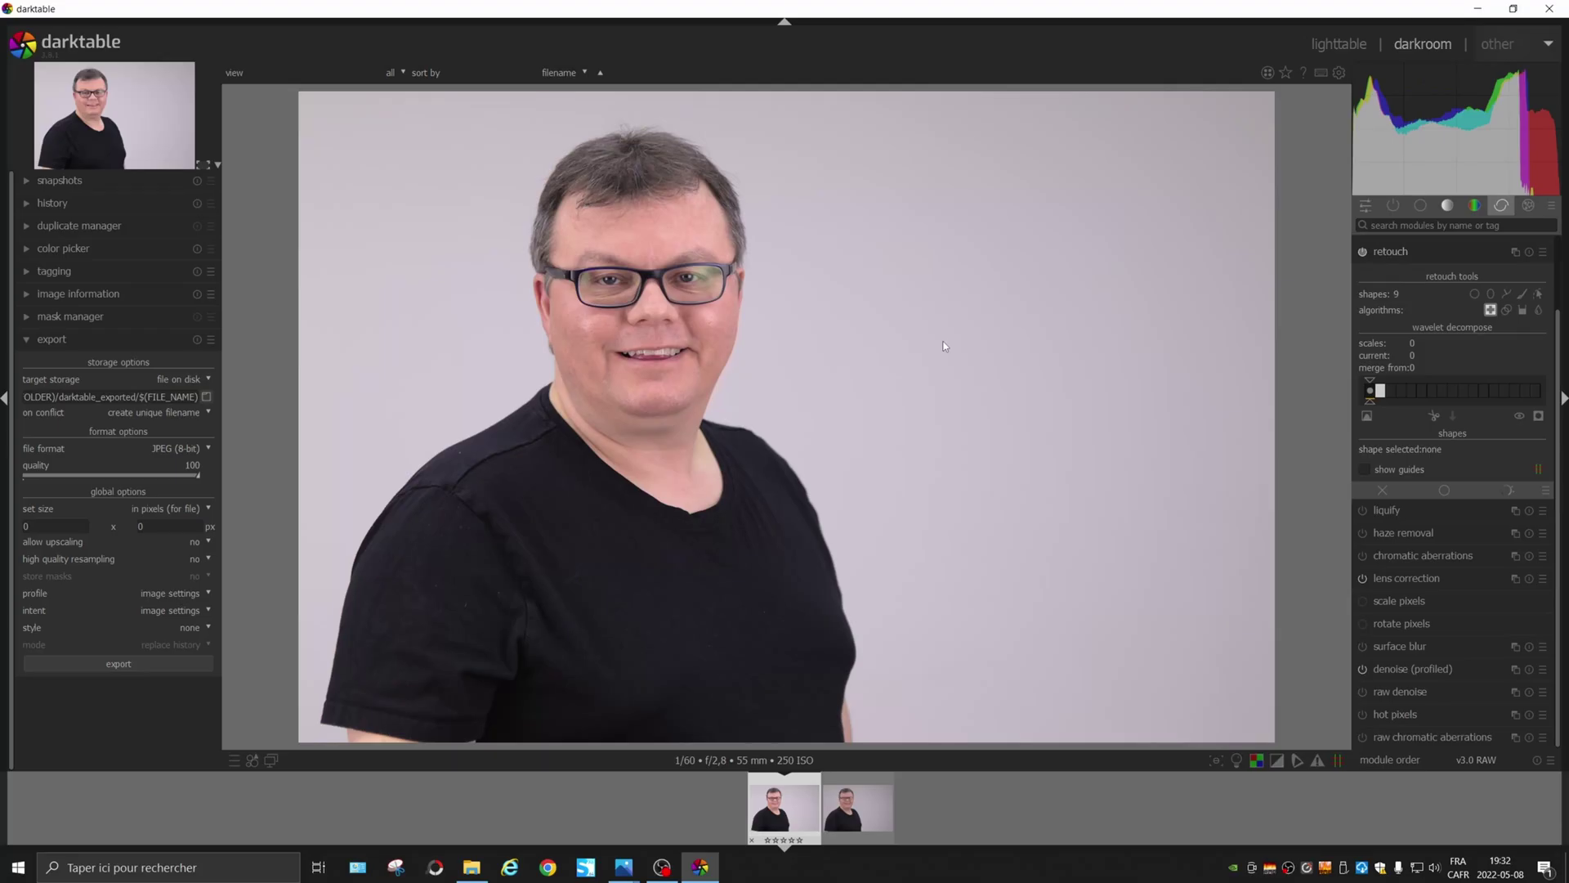